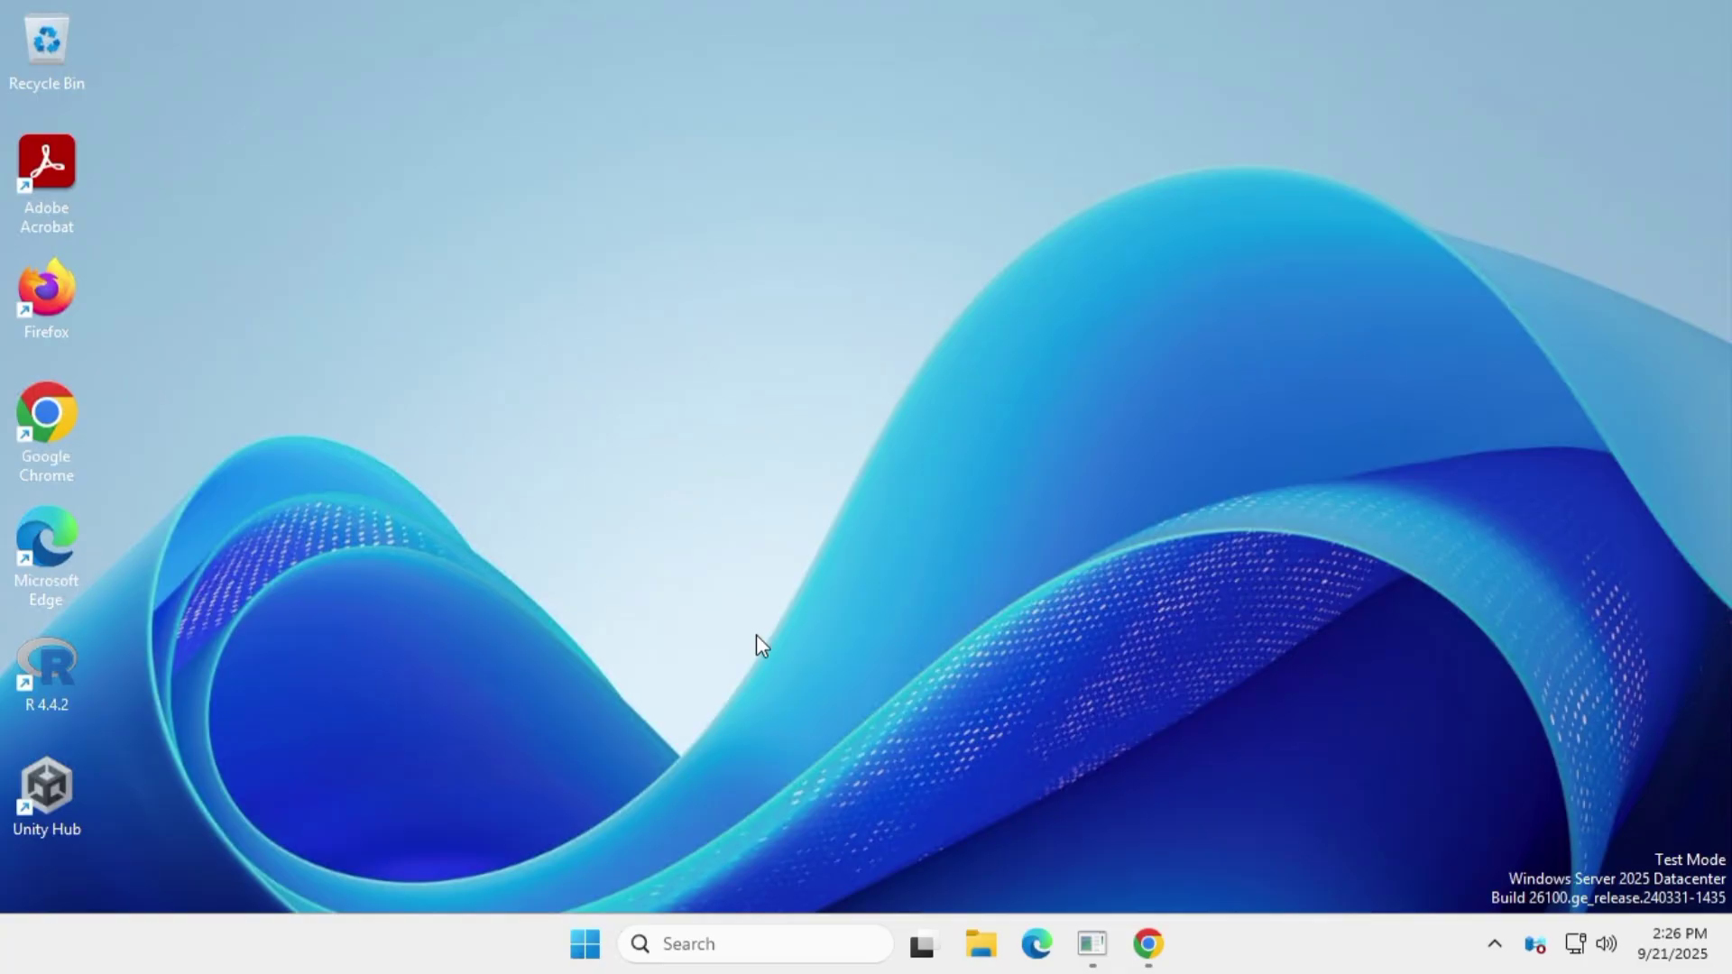
- Open Control Panel's installed programs list via a Windows search for 'control'
click(721, 939)
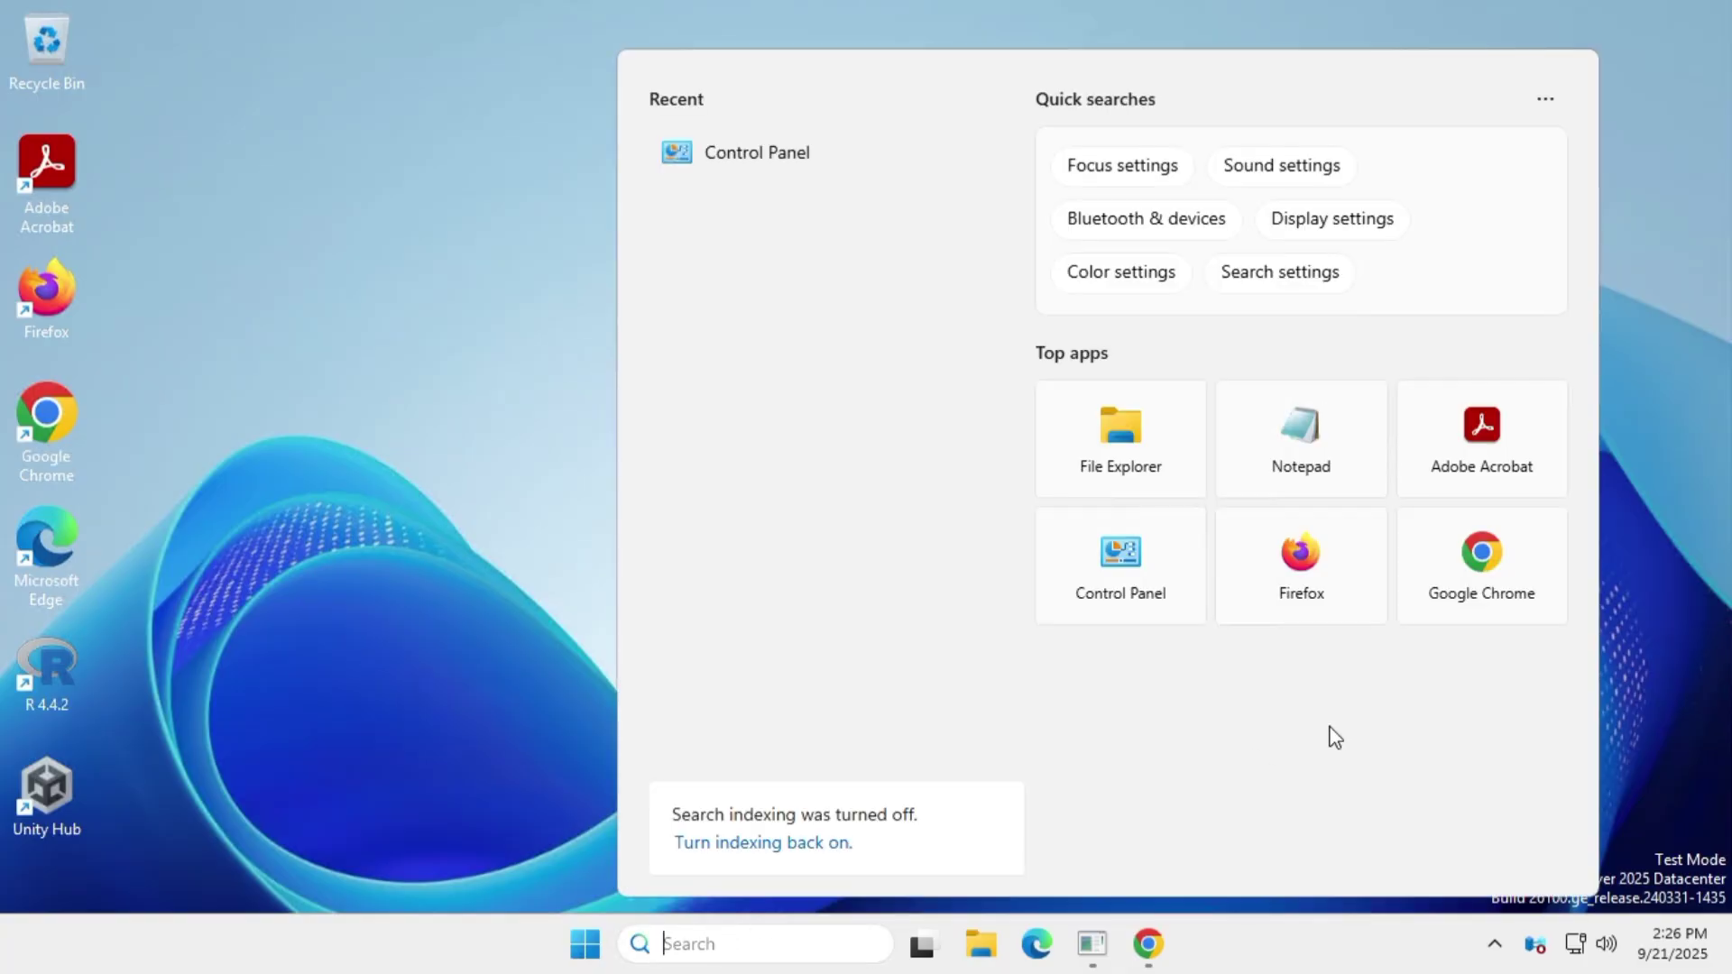
text(contro)
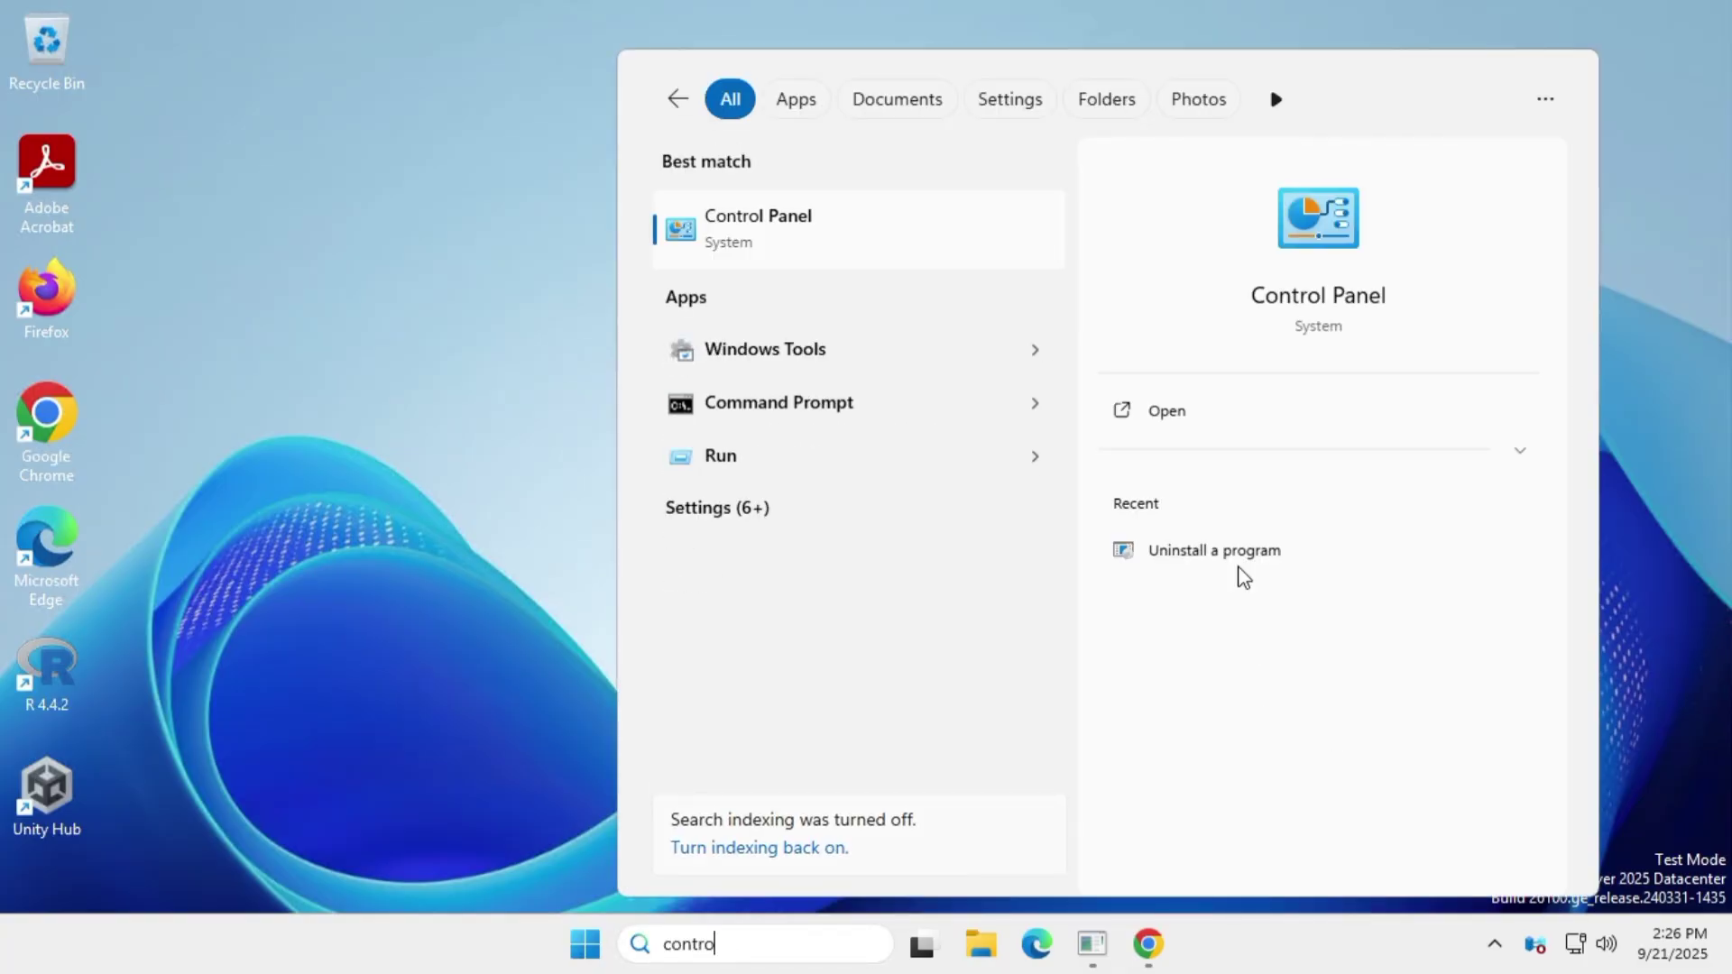
click(1218, 417)
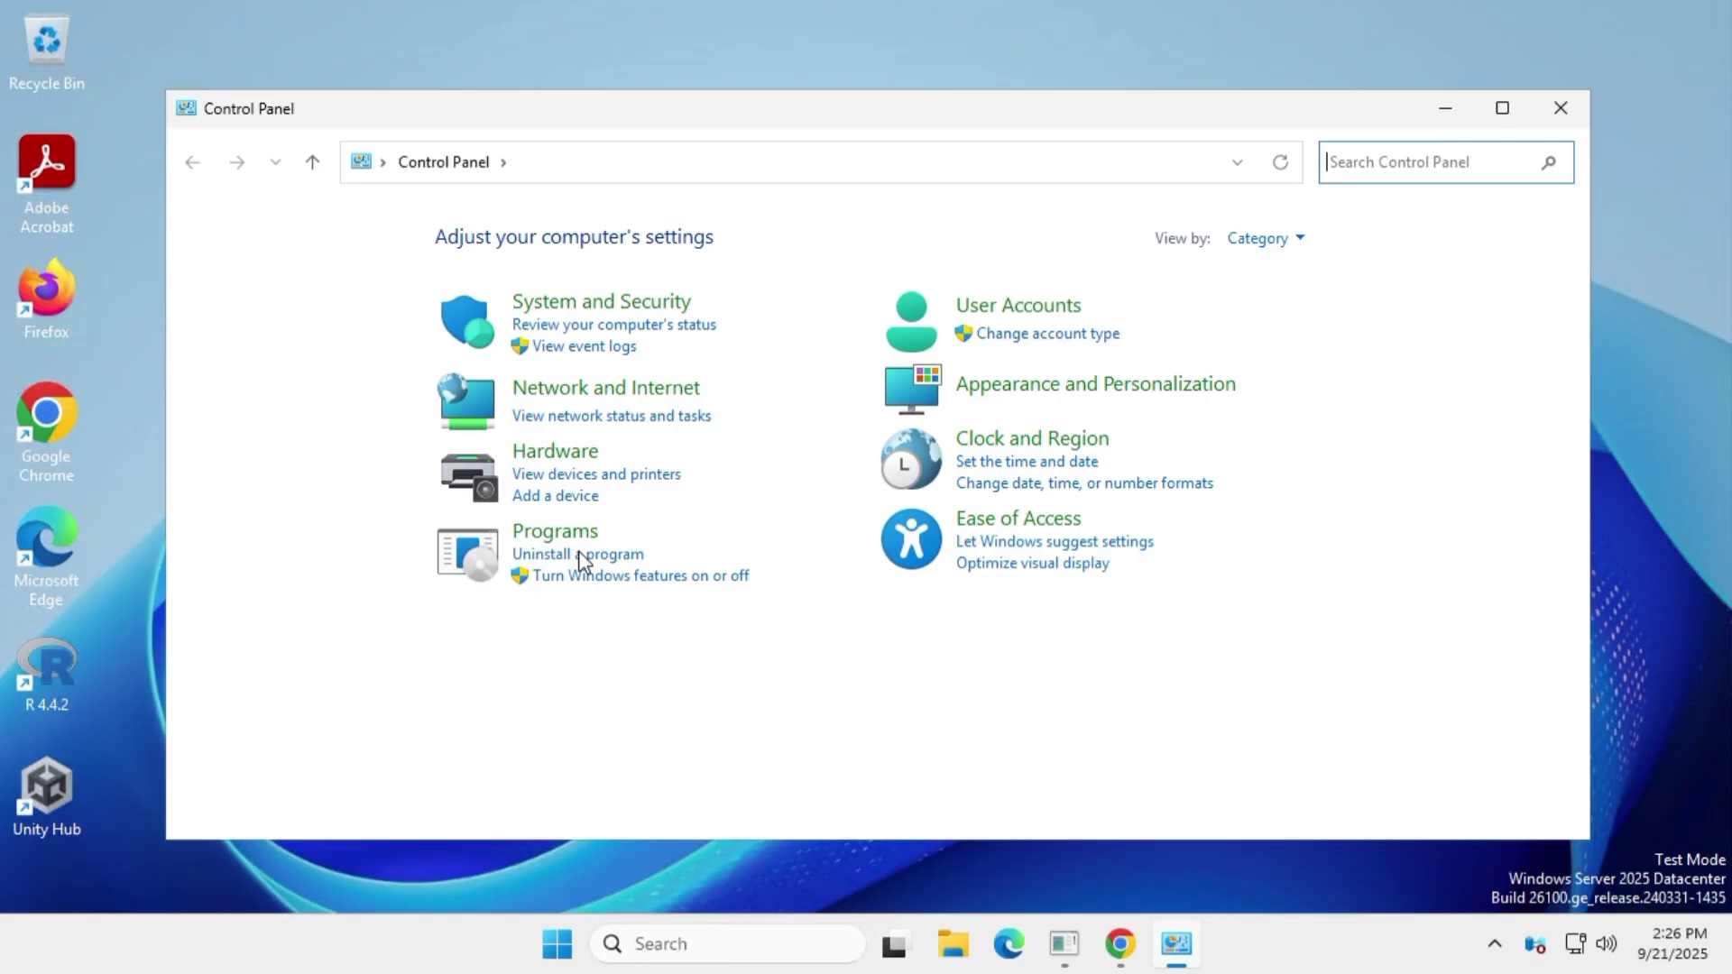
click(582, 554)
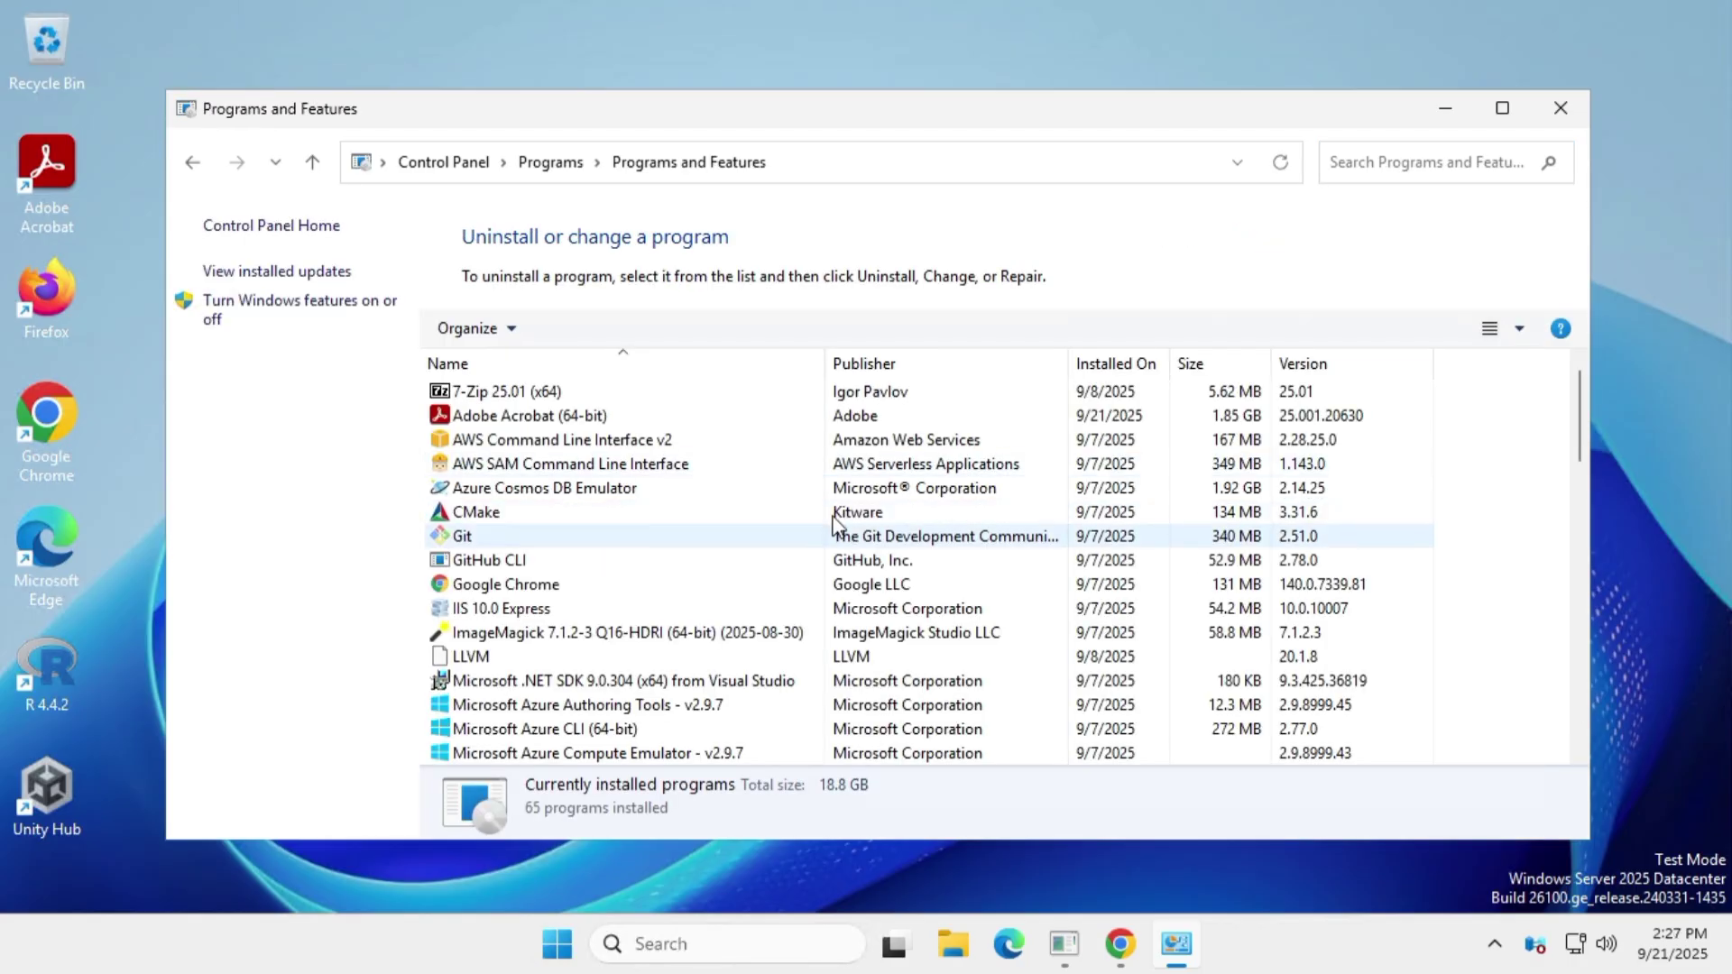
- Uninstall Adobe Acrobat (64-bit), confirming removal and declining the immediate restart
click(718, 418)
double_click(719, 418)
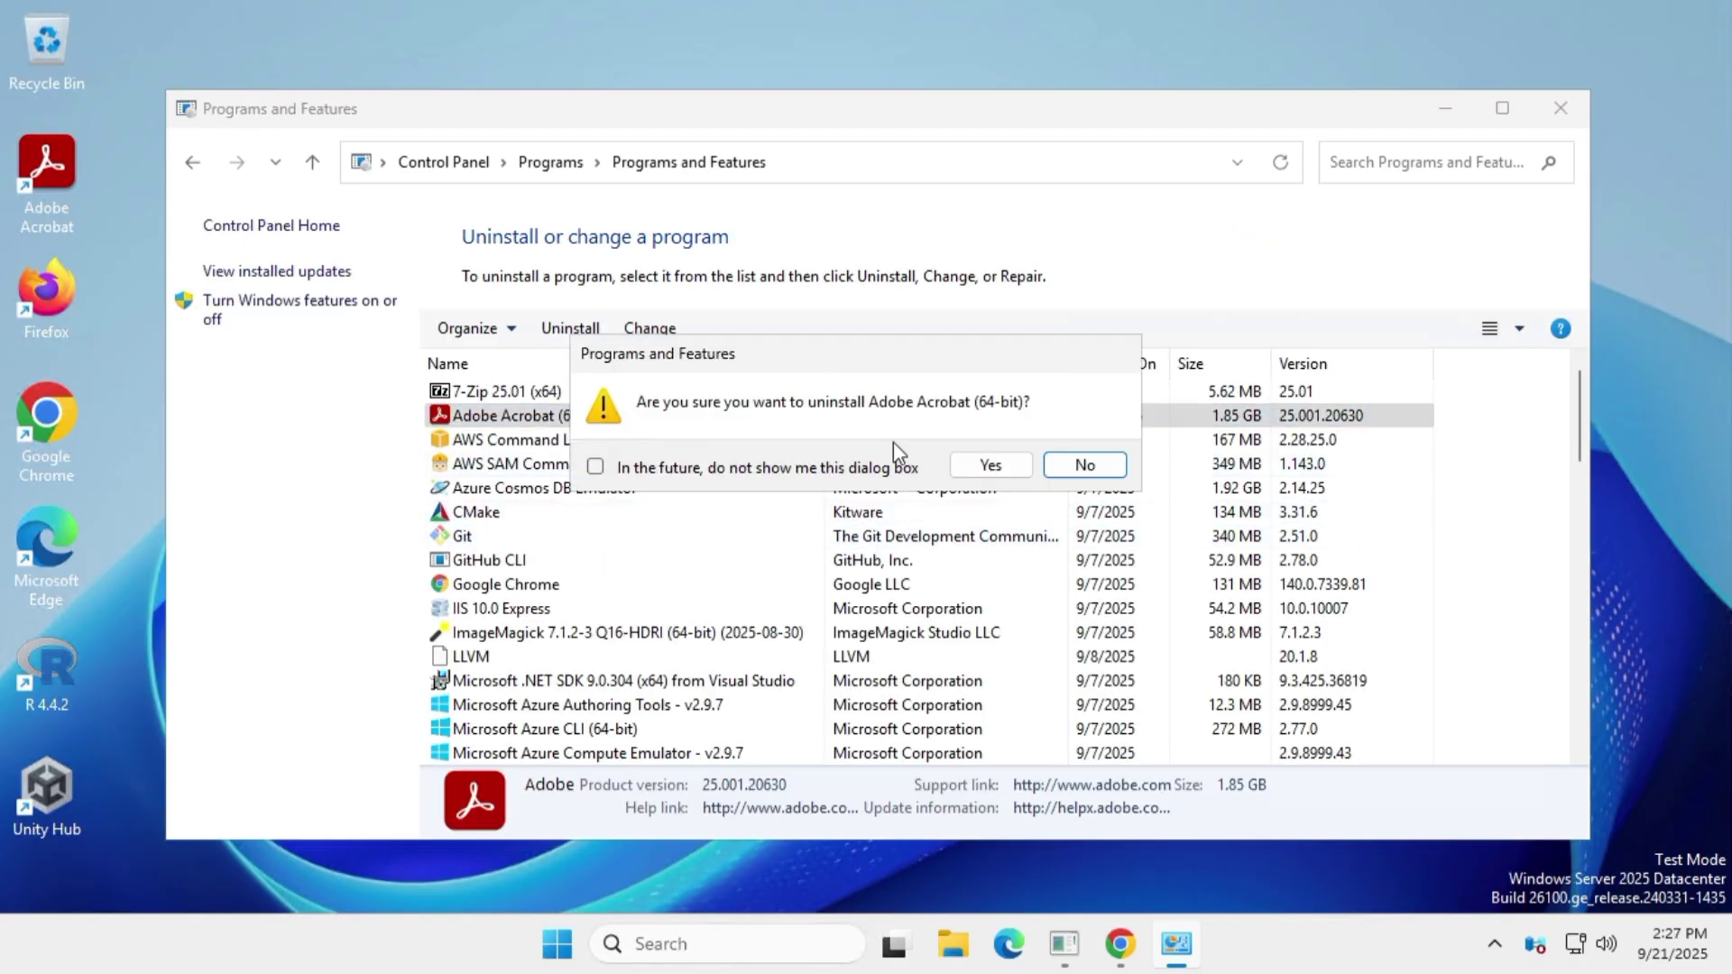
click(974, 467)
click(1547, 101)
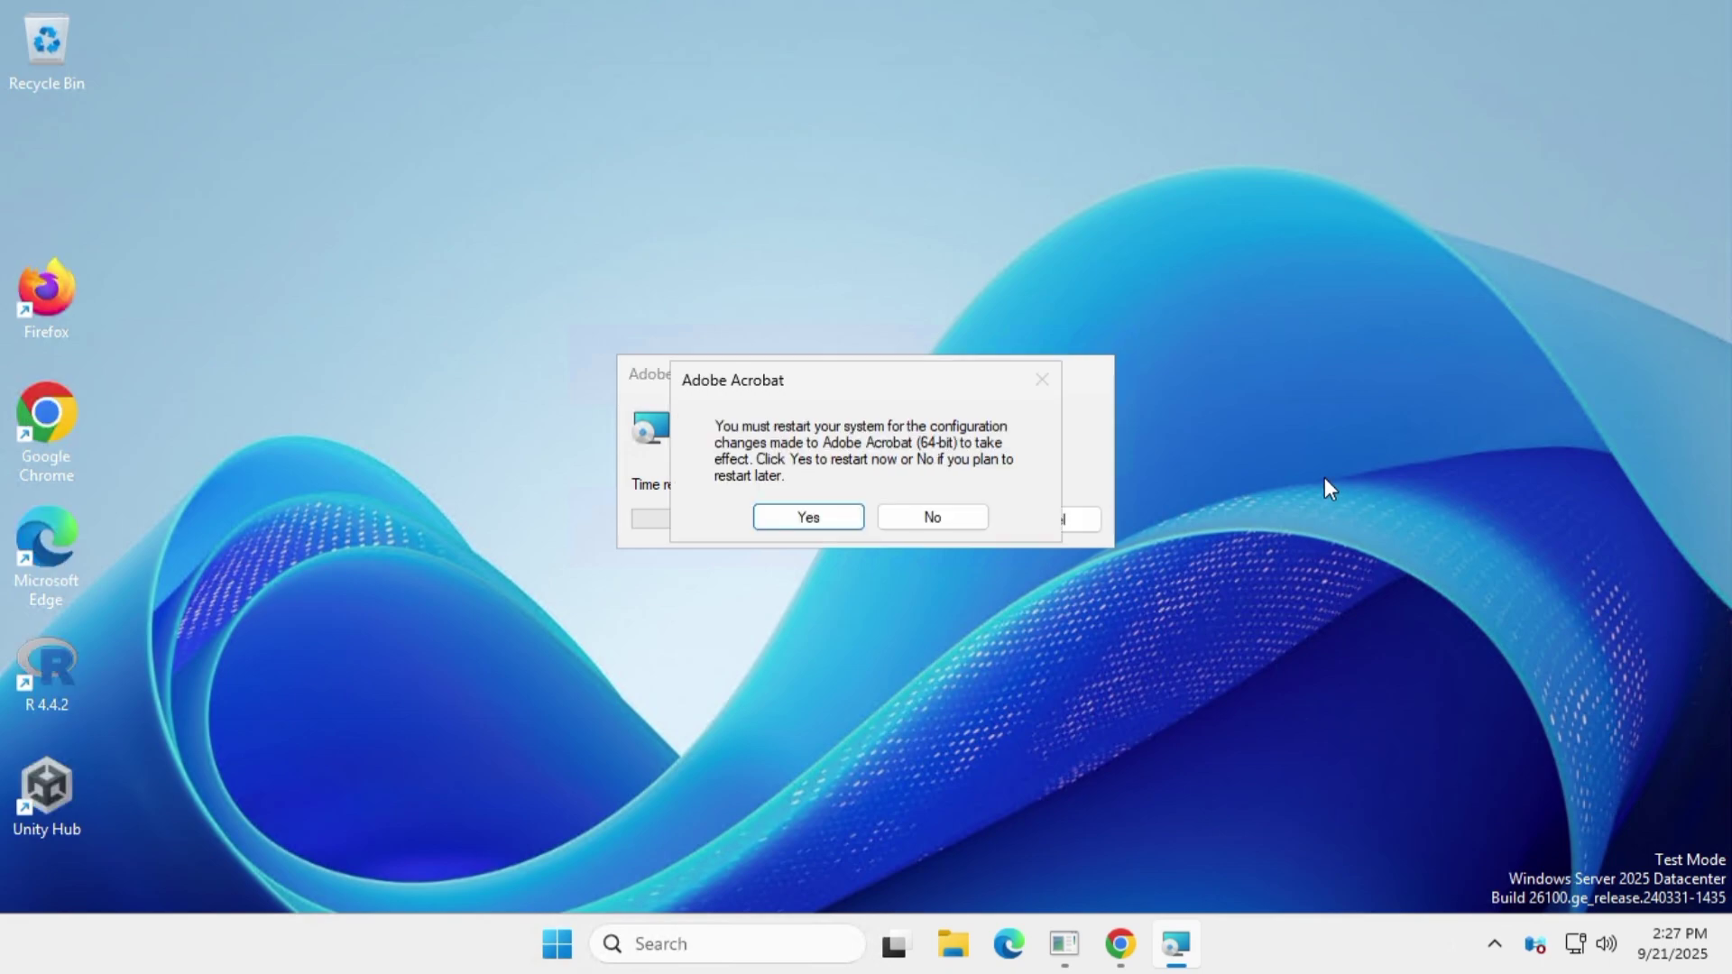
click(936, 516)
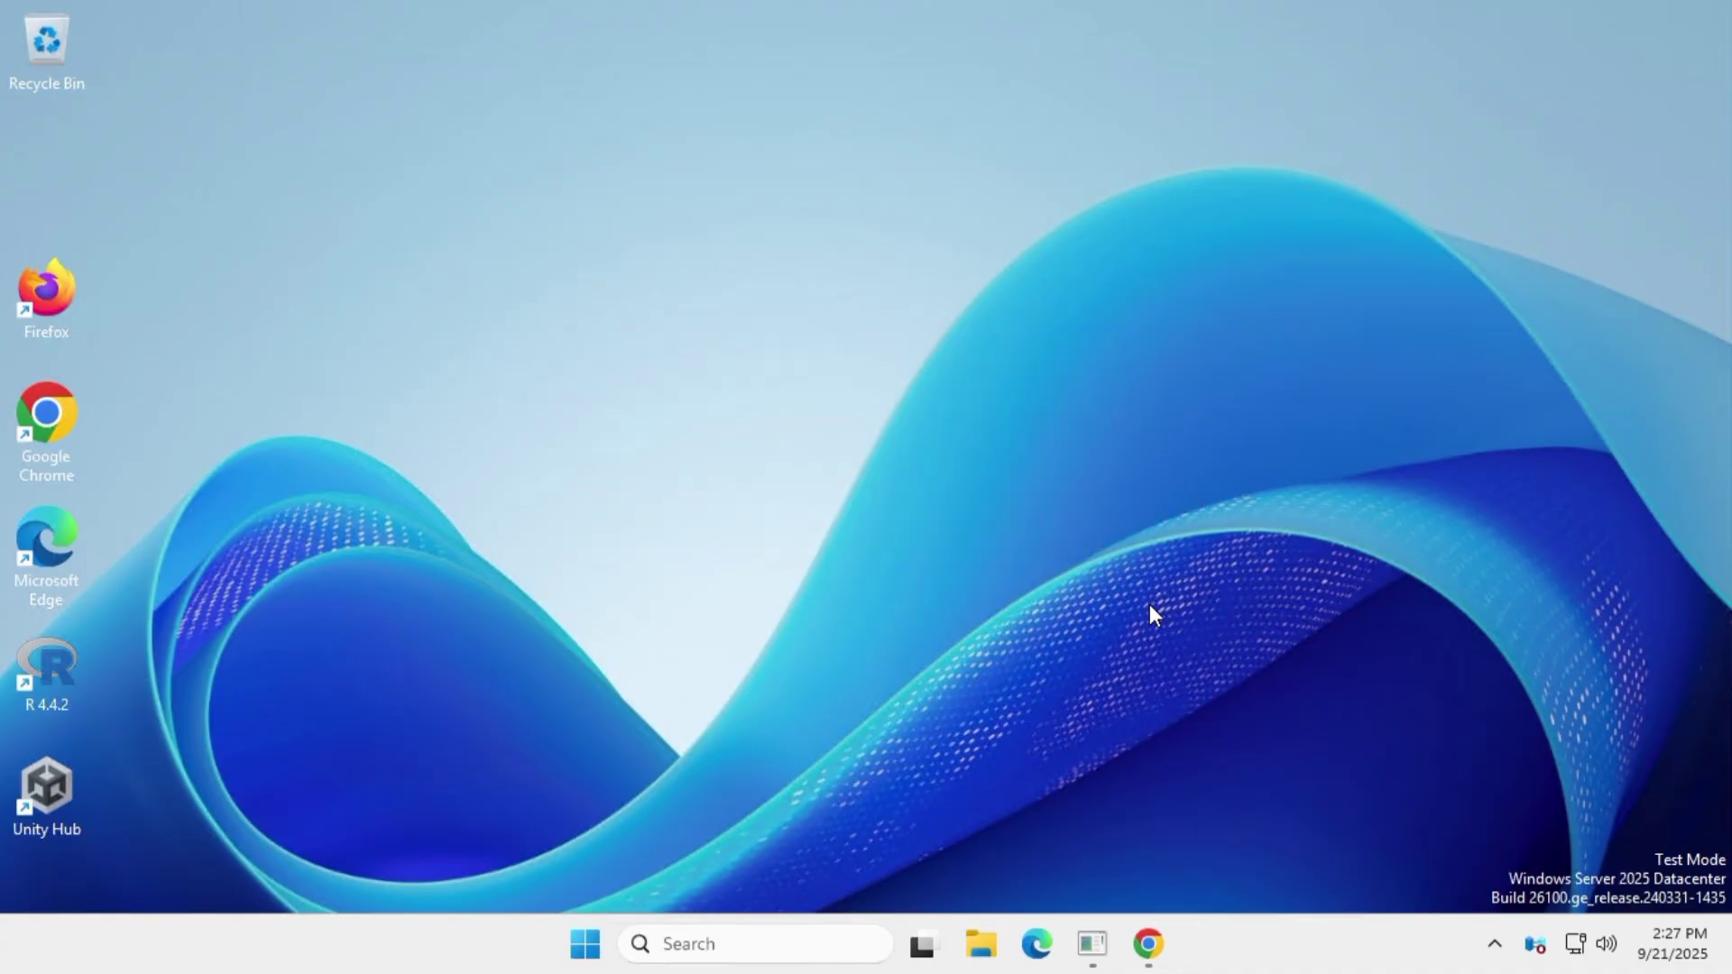
- Search DuckDuckGo for 'acrobat x64 download' in the restored browser
drag(774, 348, 1291, 594)
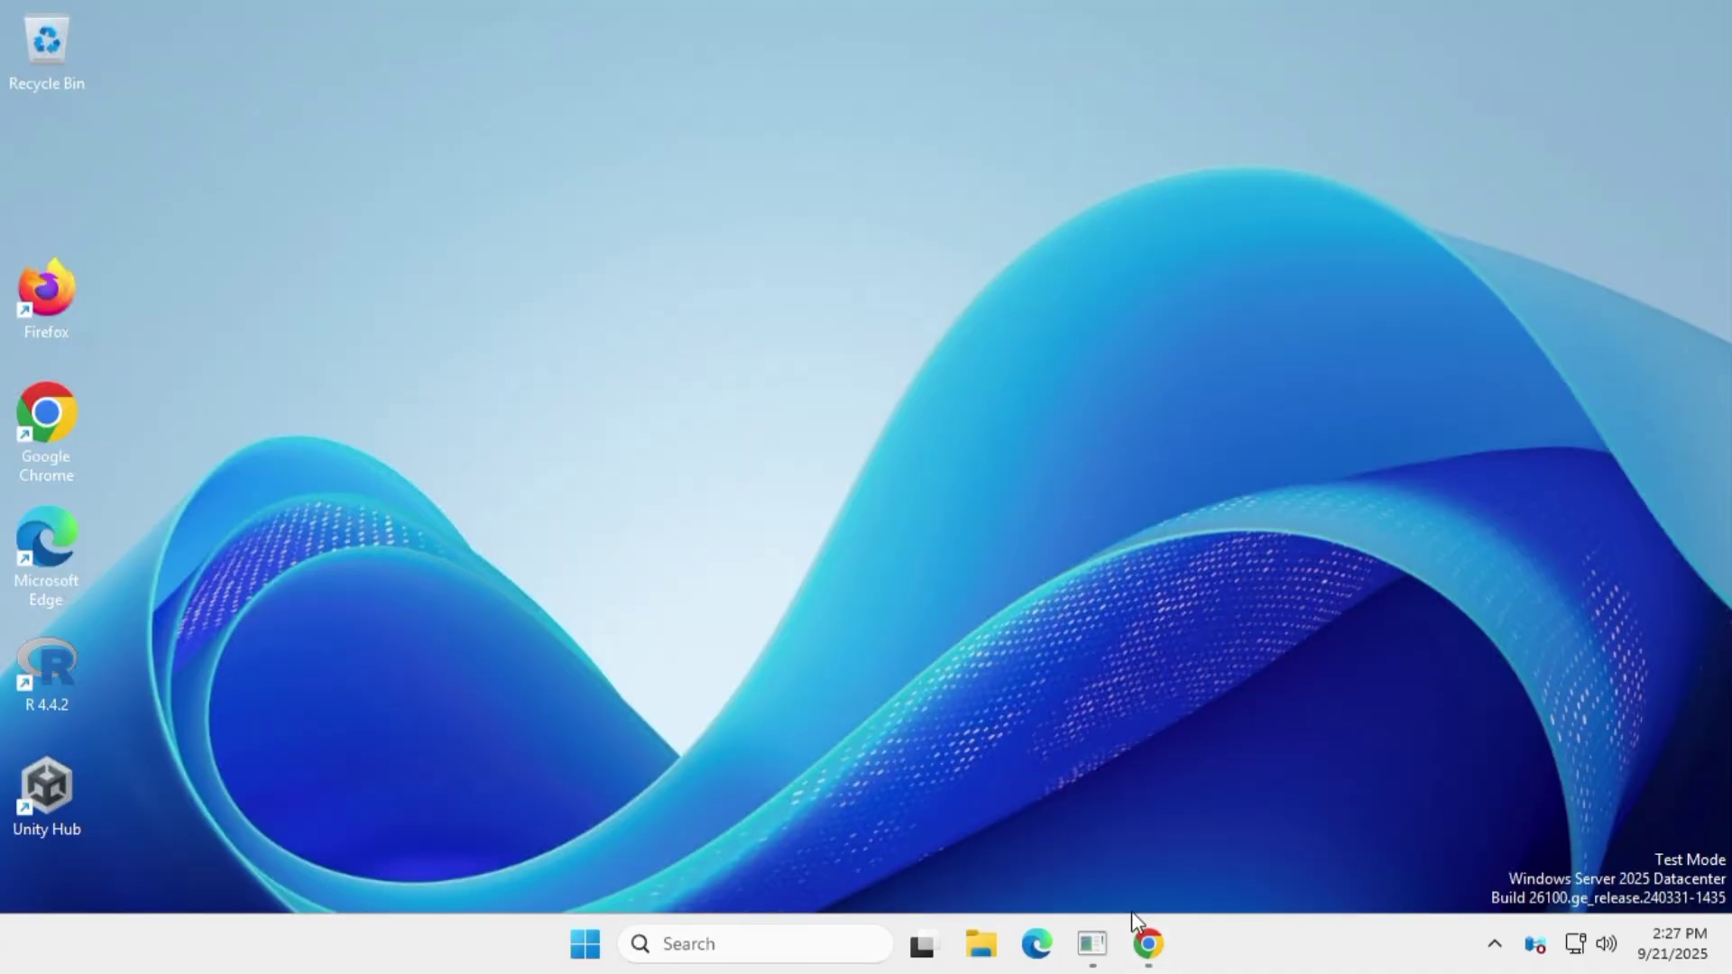
click(1148, 930)
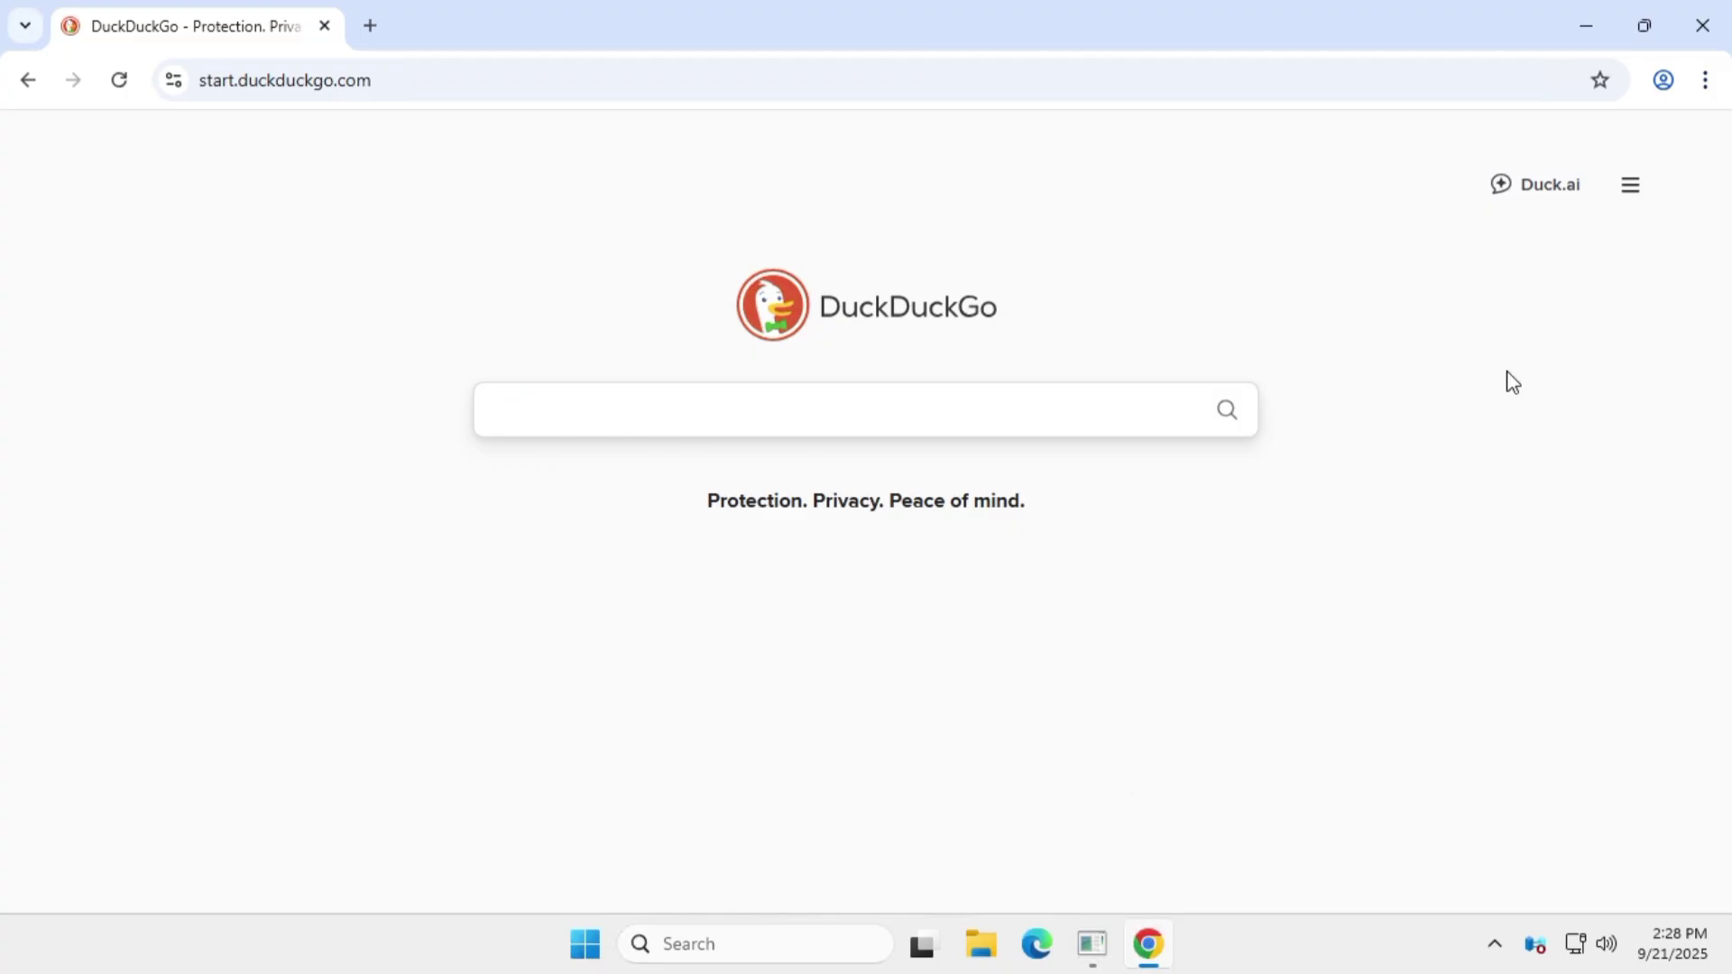
text(acrobat x)
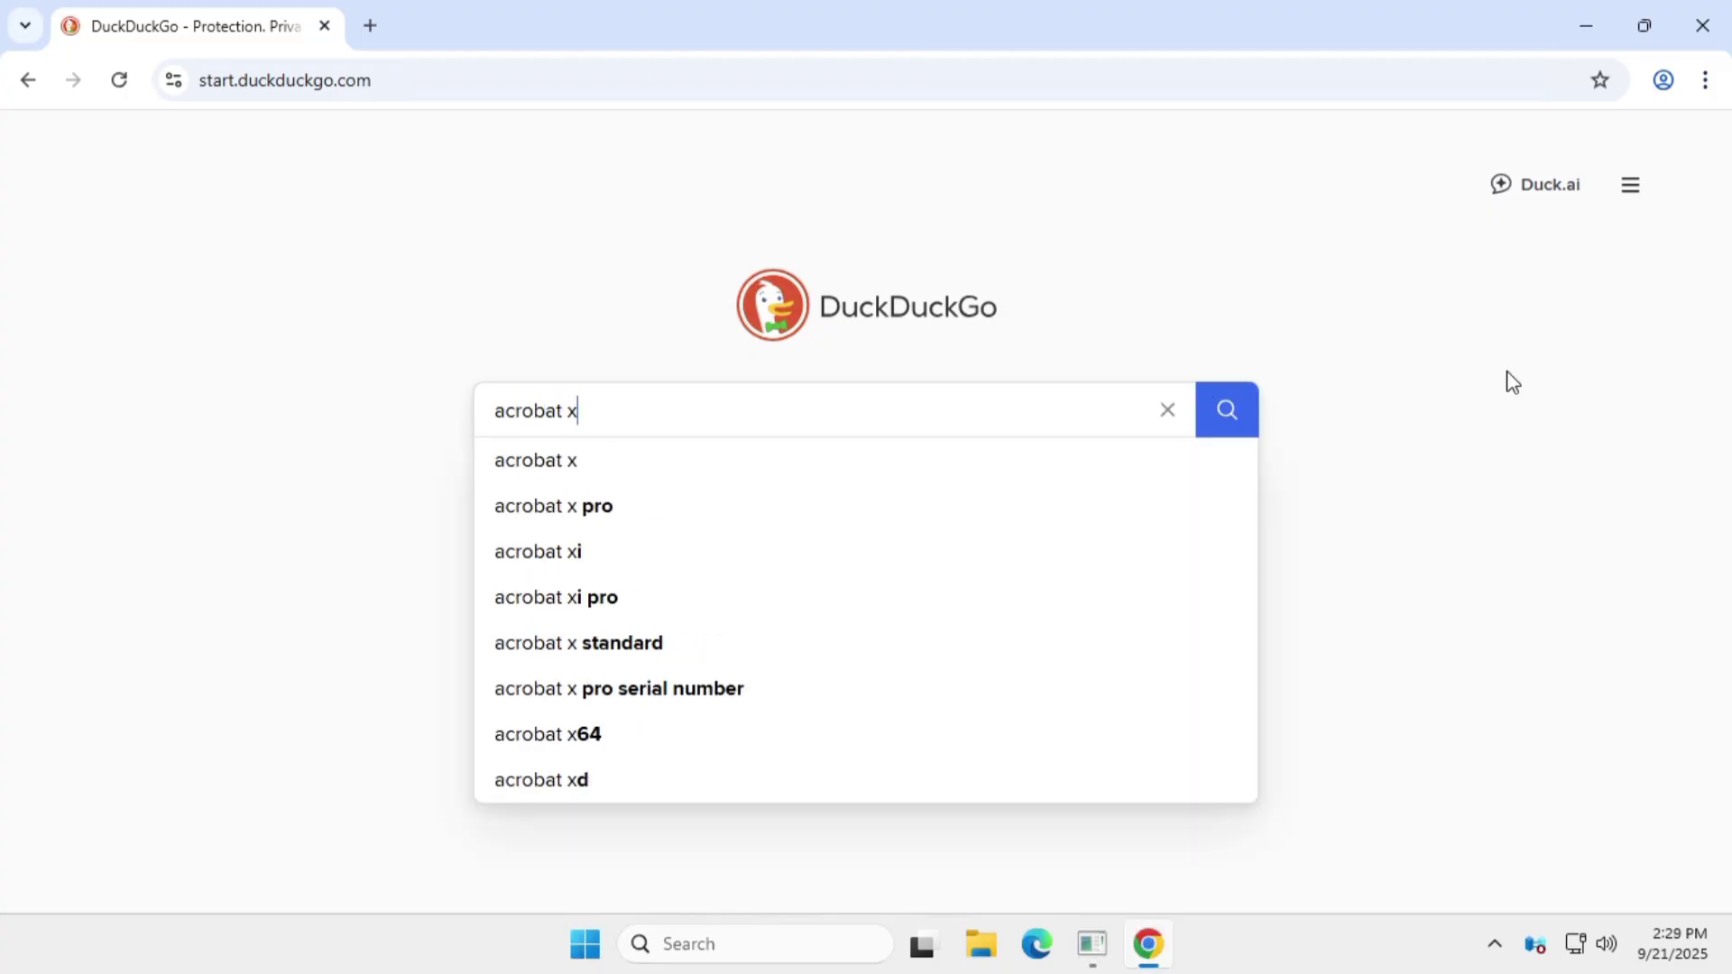
text(64)
key(Down)
key(Down)
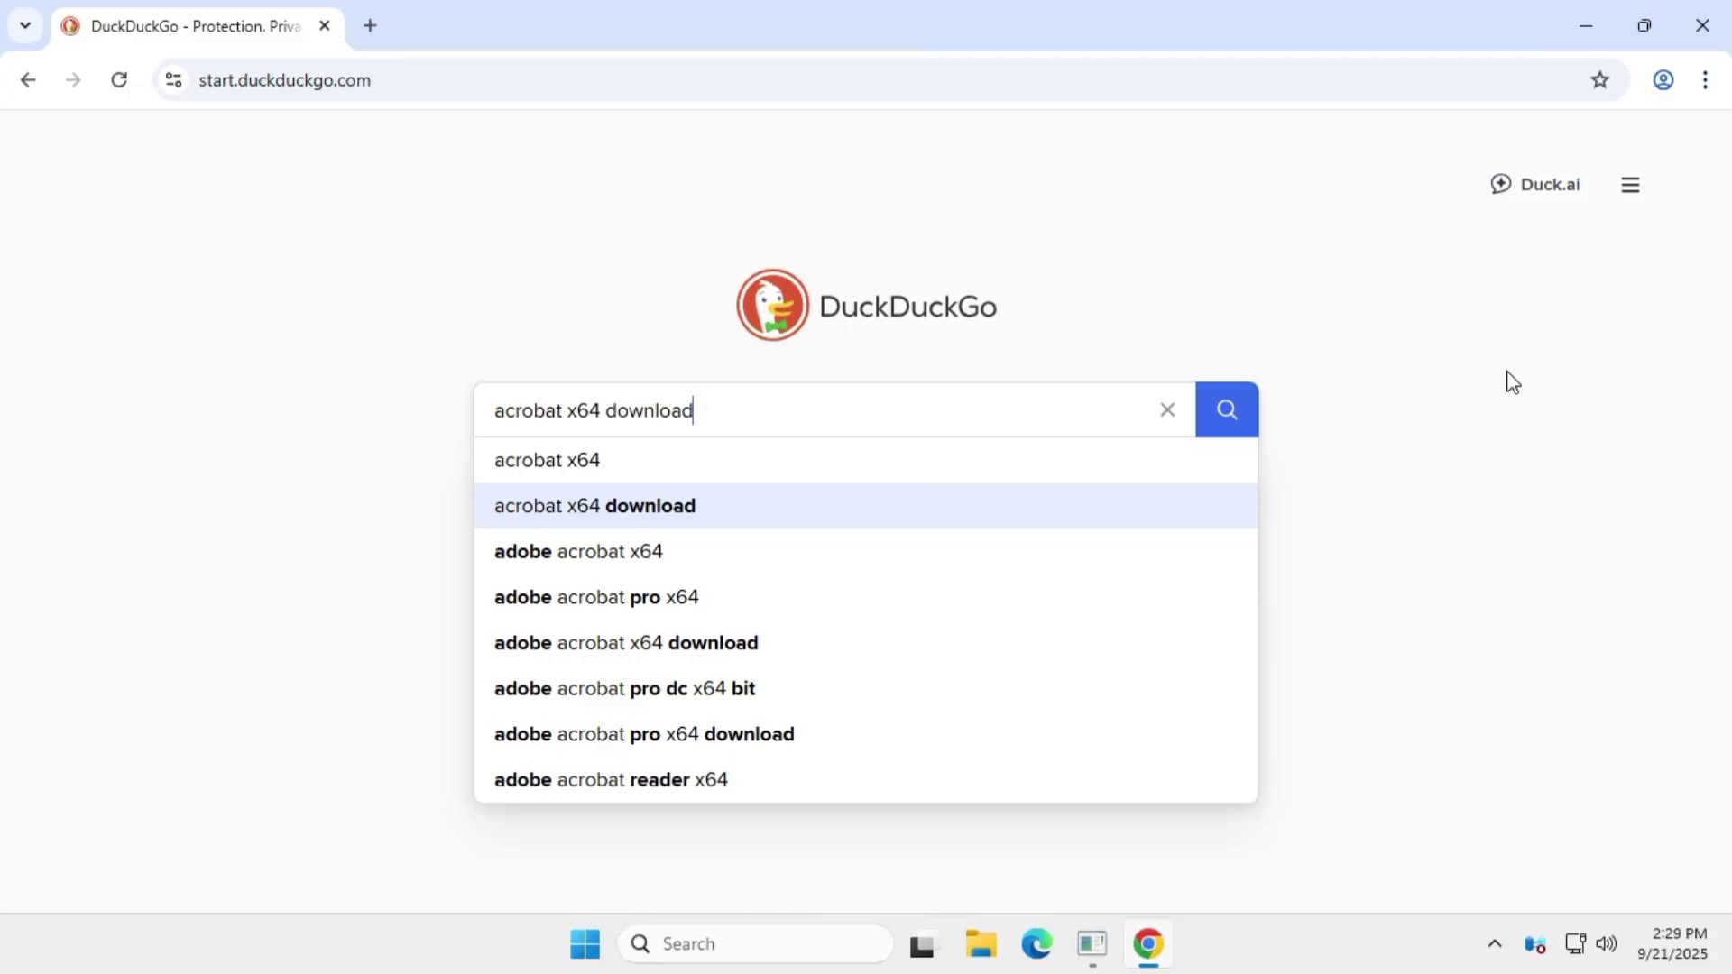
key(ctrl+a)
key(Return)
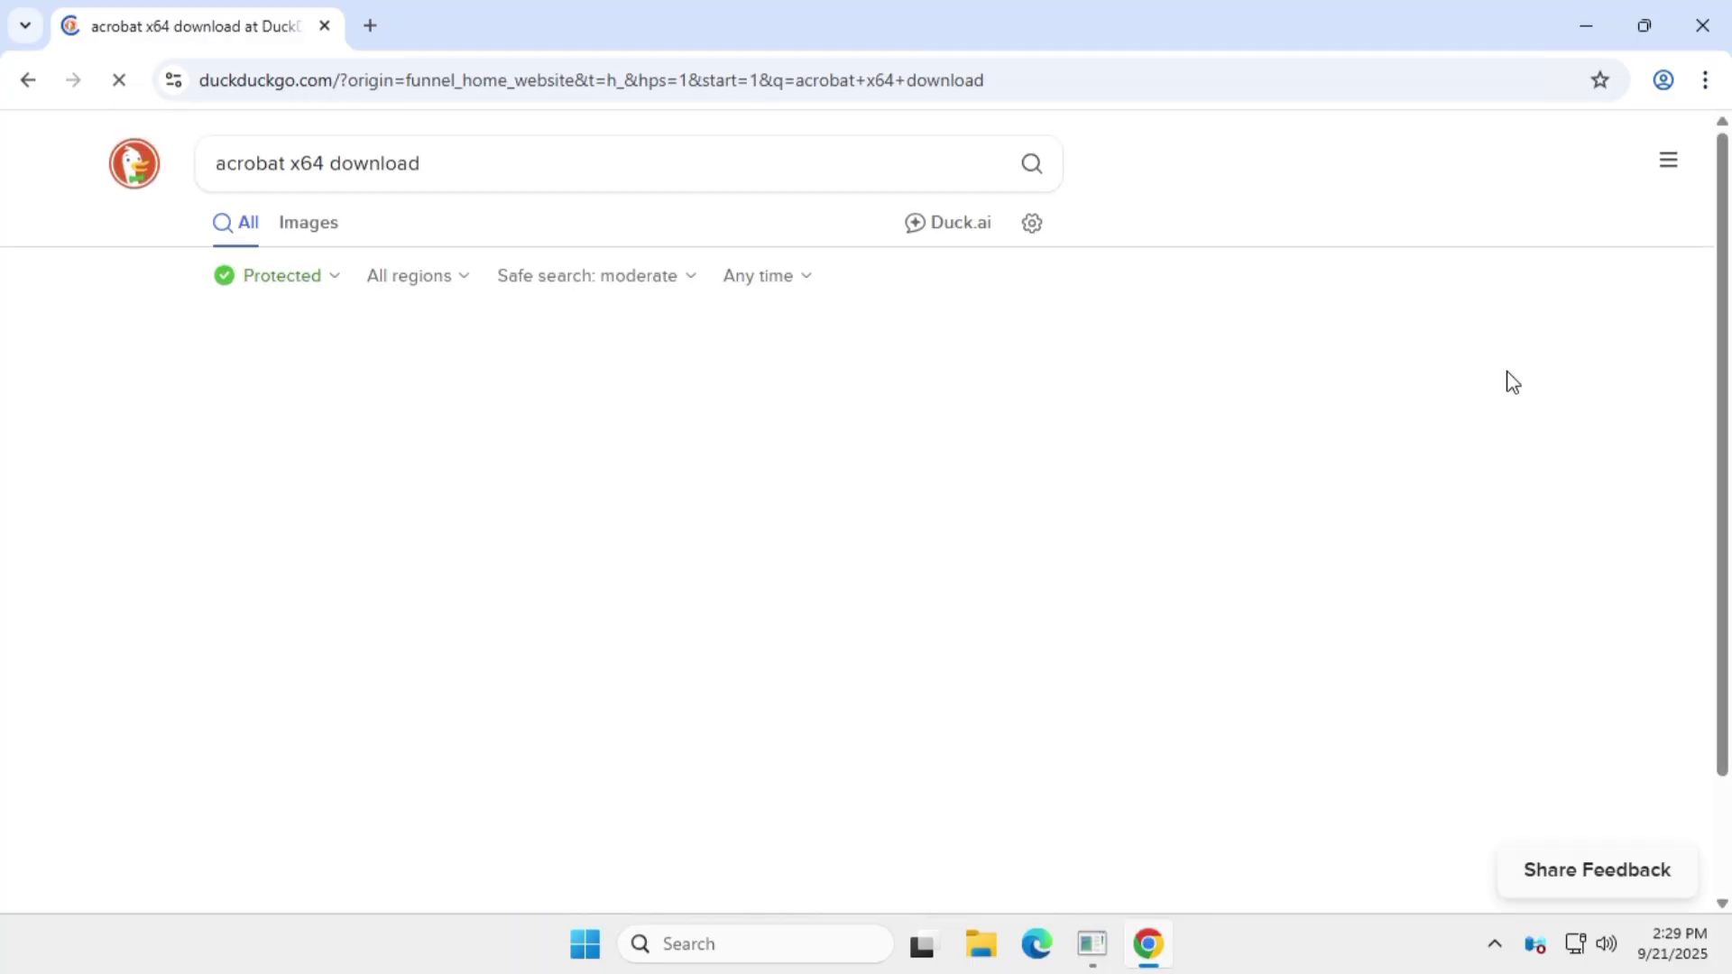
- Open Adobe's 'Download Acrobat 64-bit for Windows' help page from the results
scroll(1253, 471, down, 2)
scroll(1254, 471, down, 4)
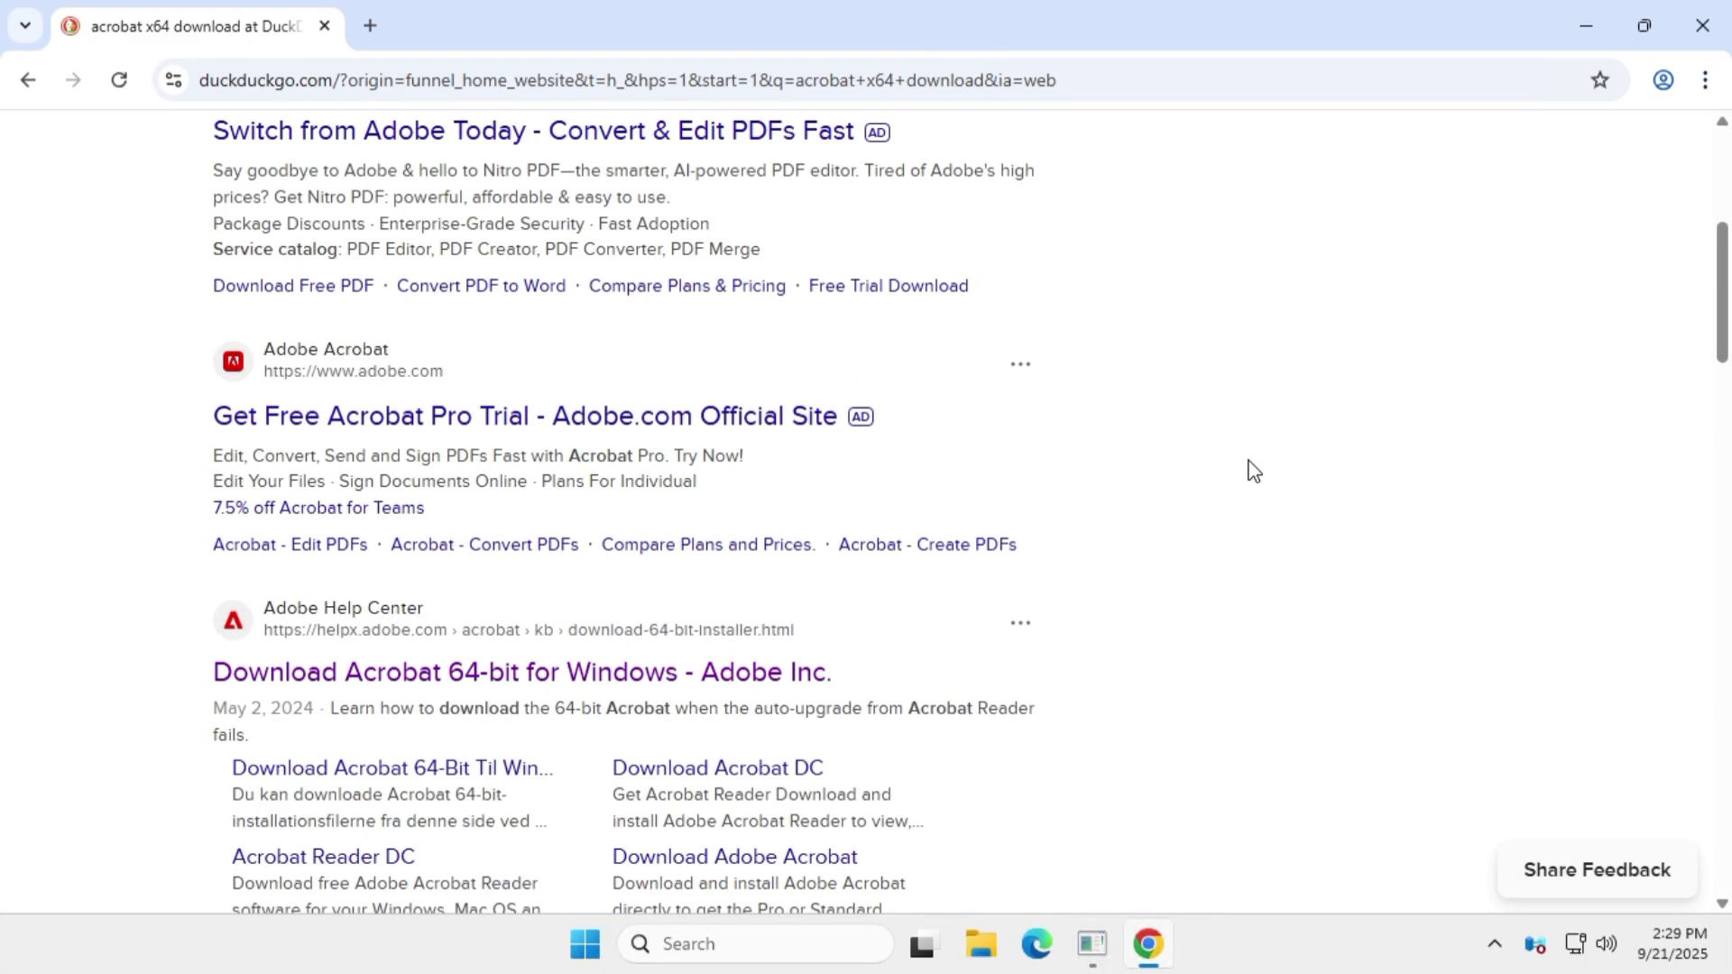
scroll(1254, 471, down, 3)
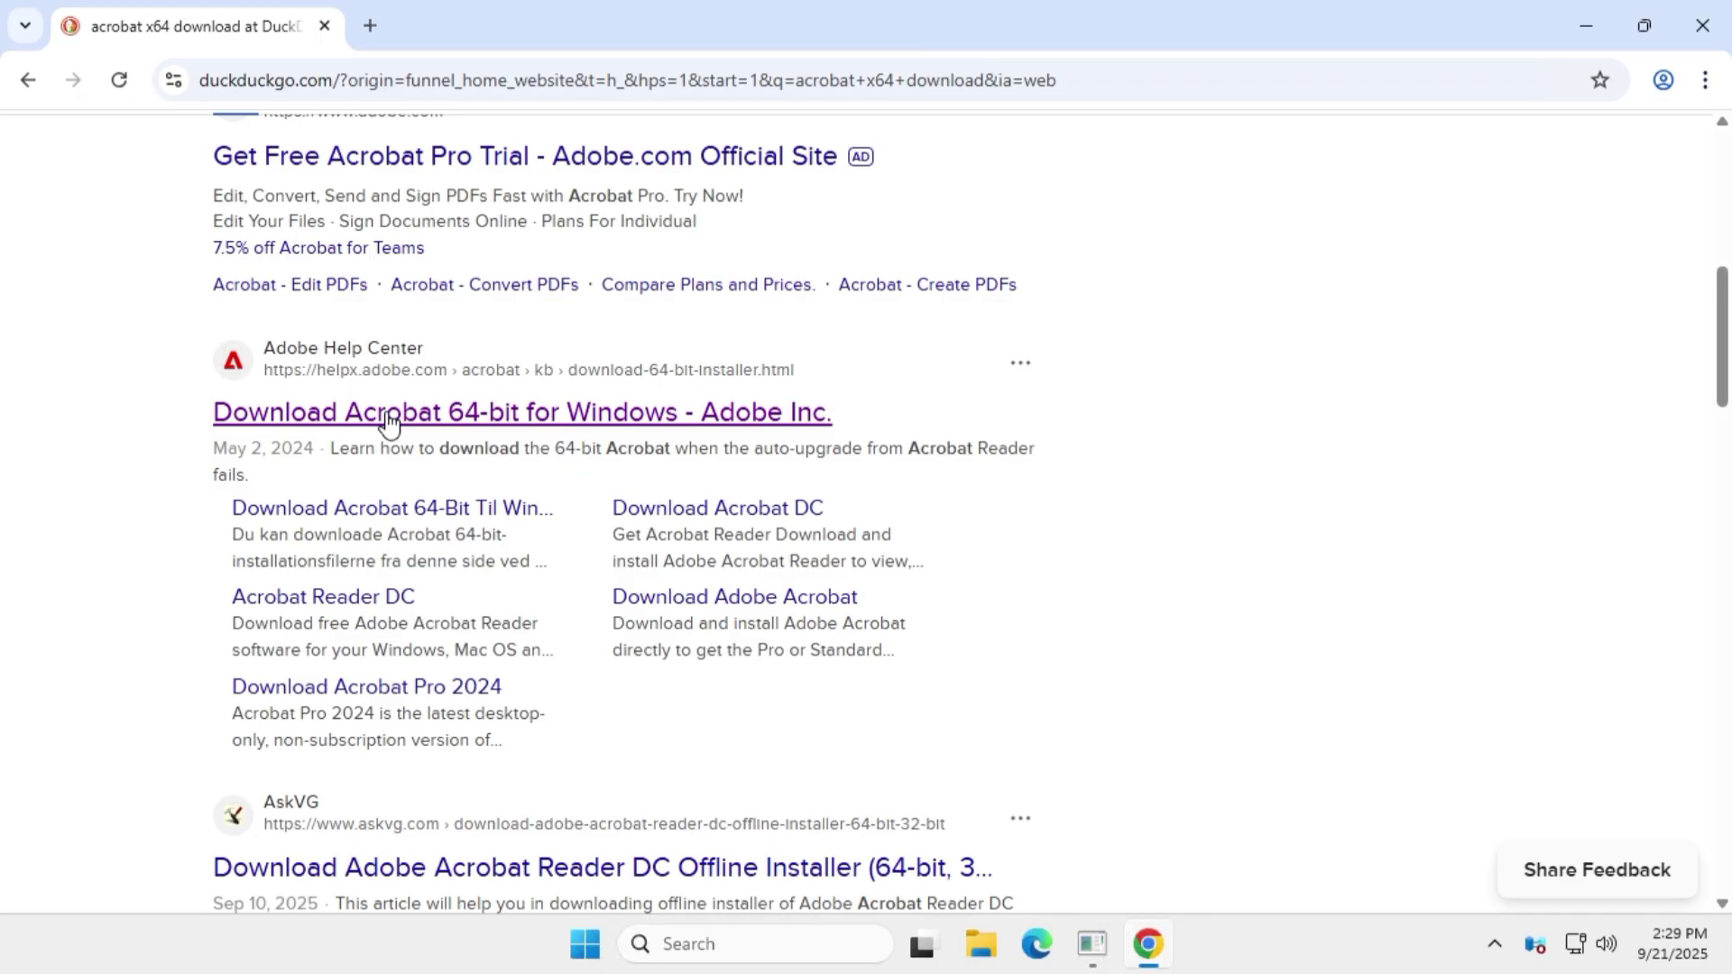
click(781, 412)
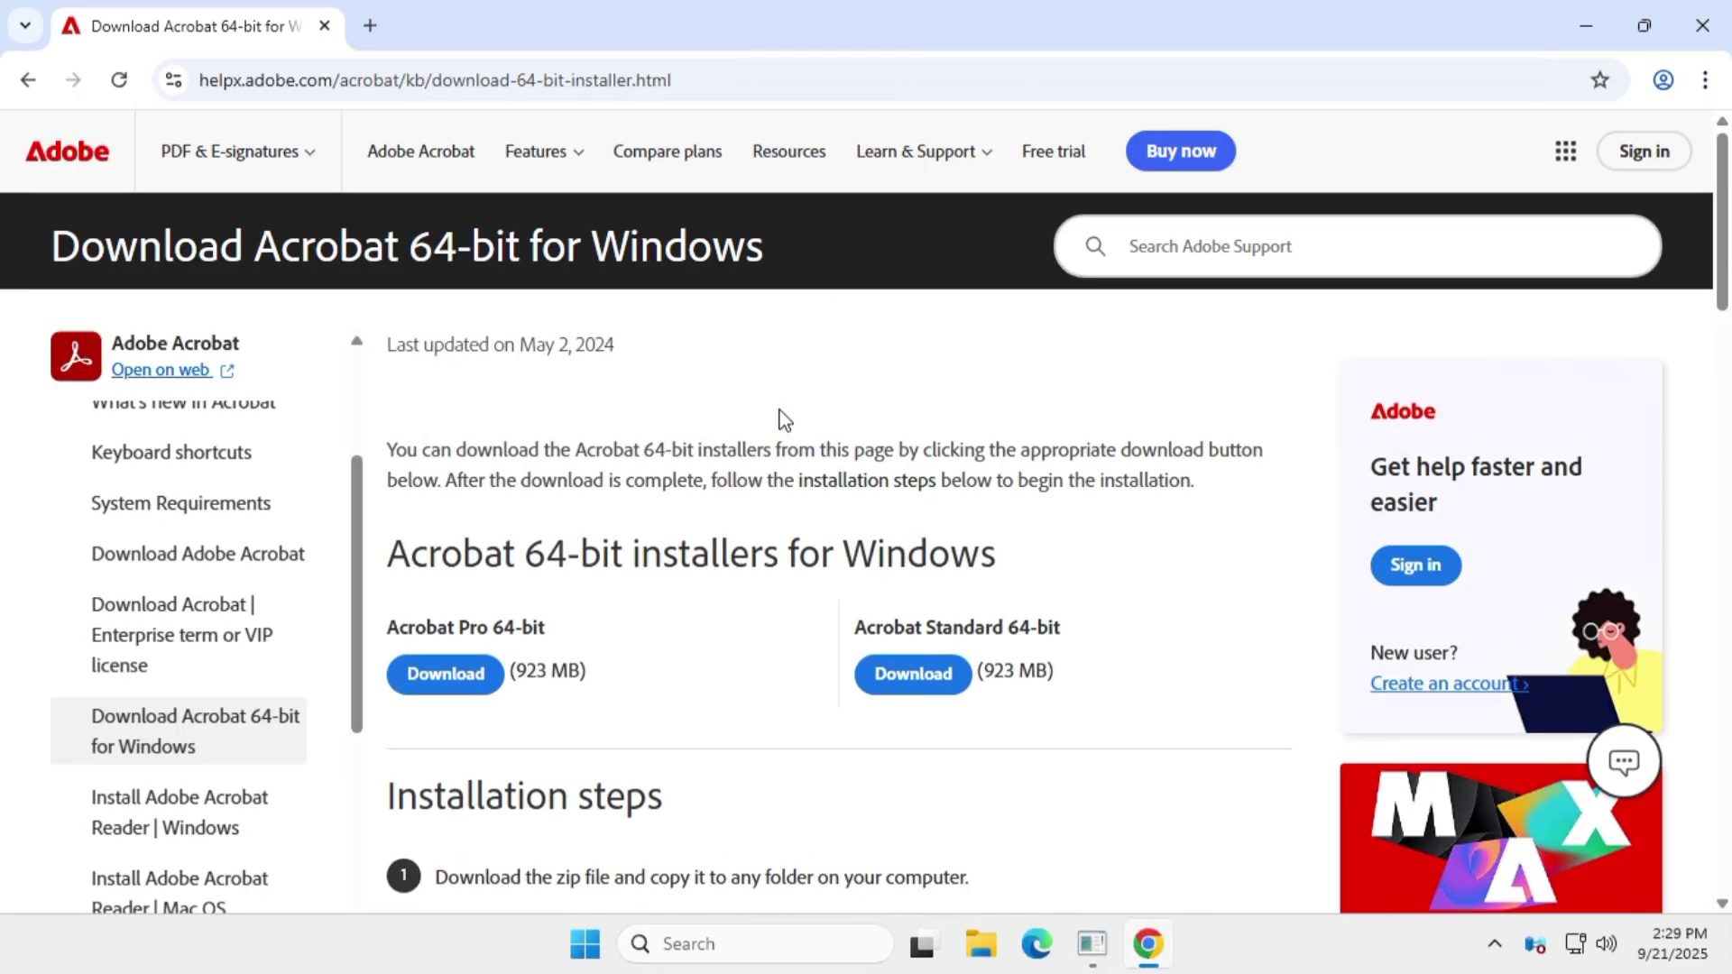
- Download the Acrobat Pro 64-bit installer zip (1.7 GB) and confirm it finished
click(574, 81)
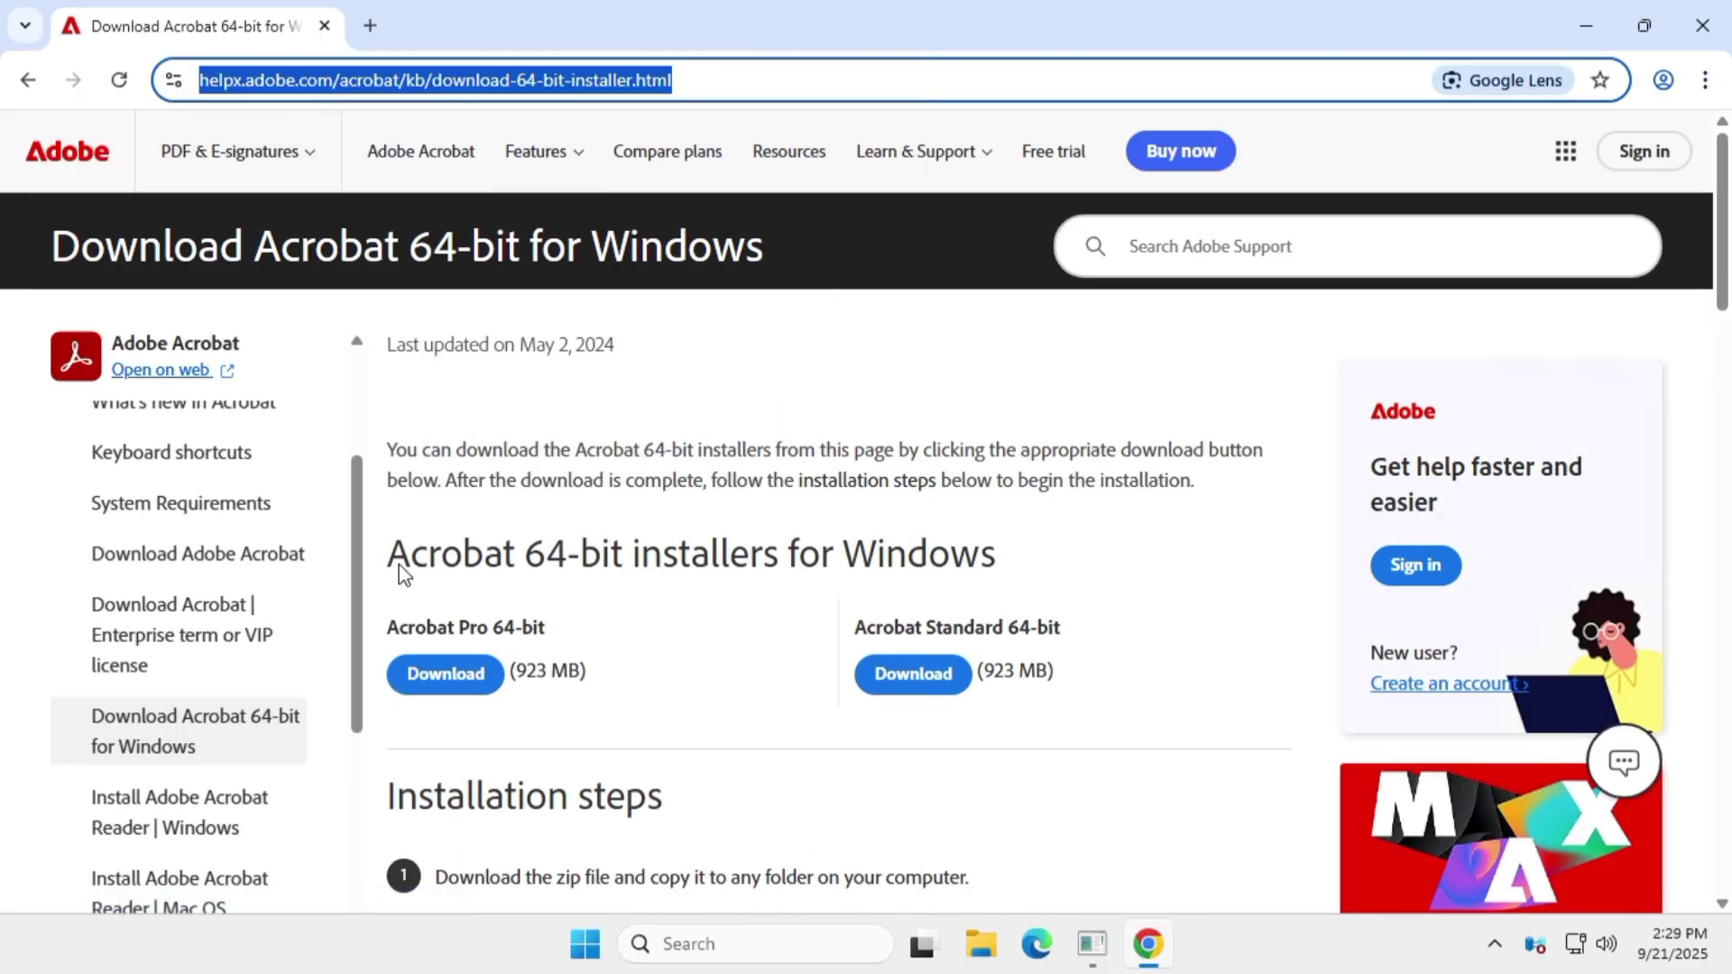
drag(388, 554, 951, 554)
scroll(1173, 561, down, 3)
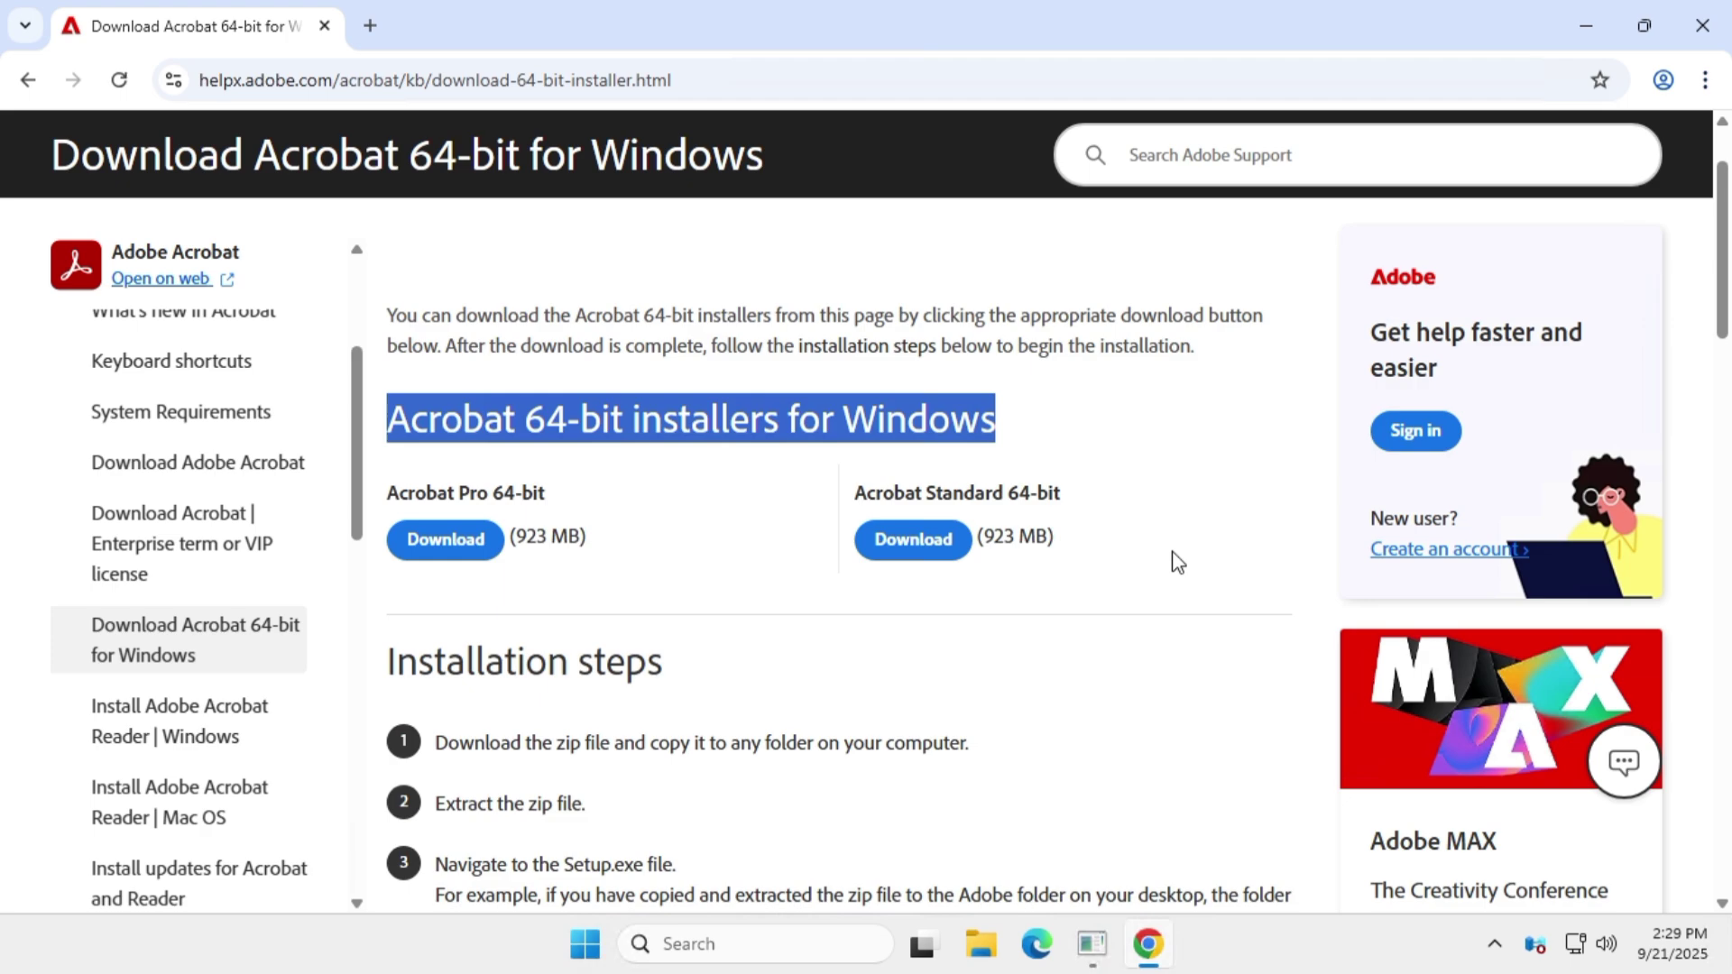
click(463, 433)
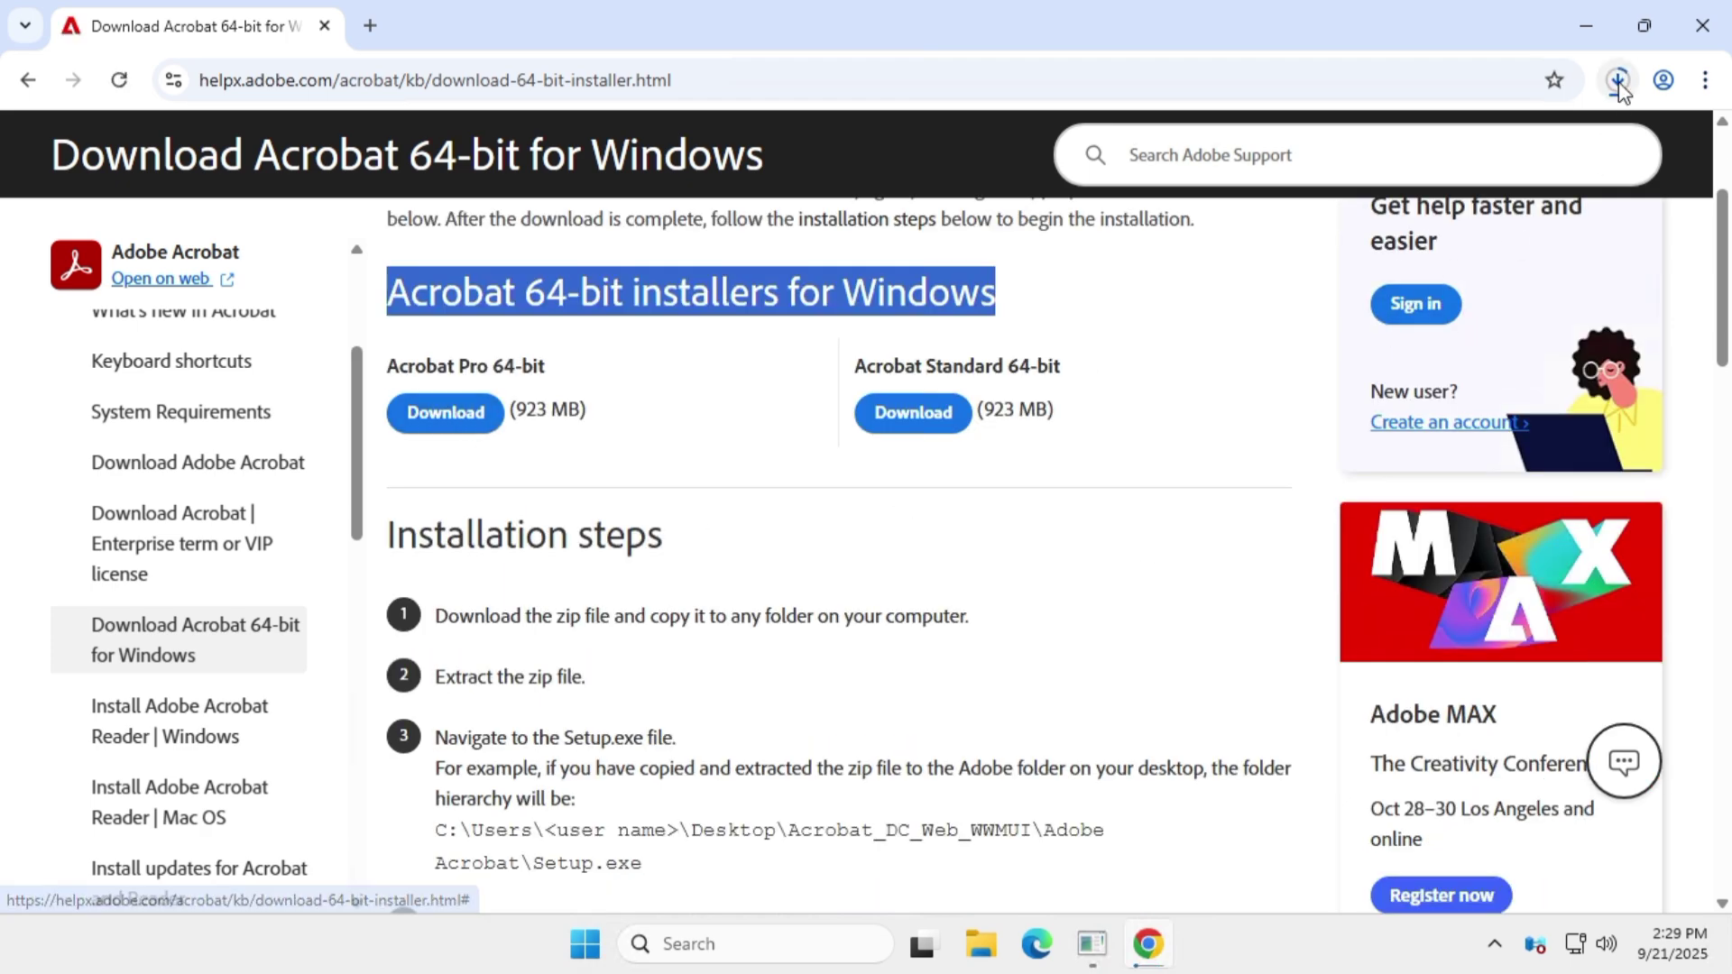
click(1616, 79)
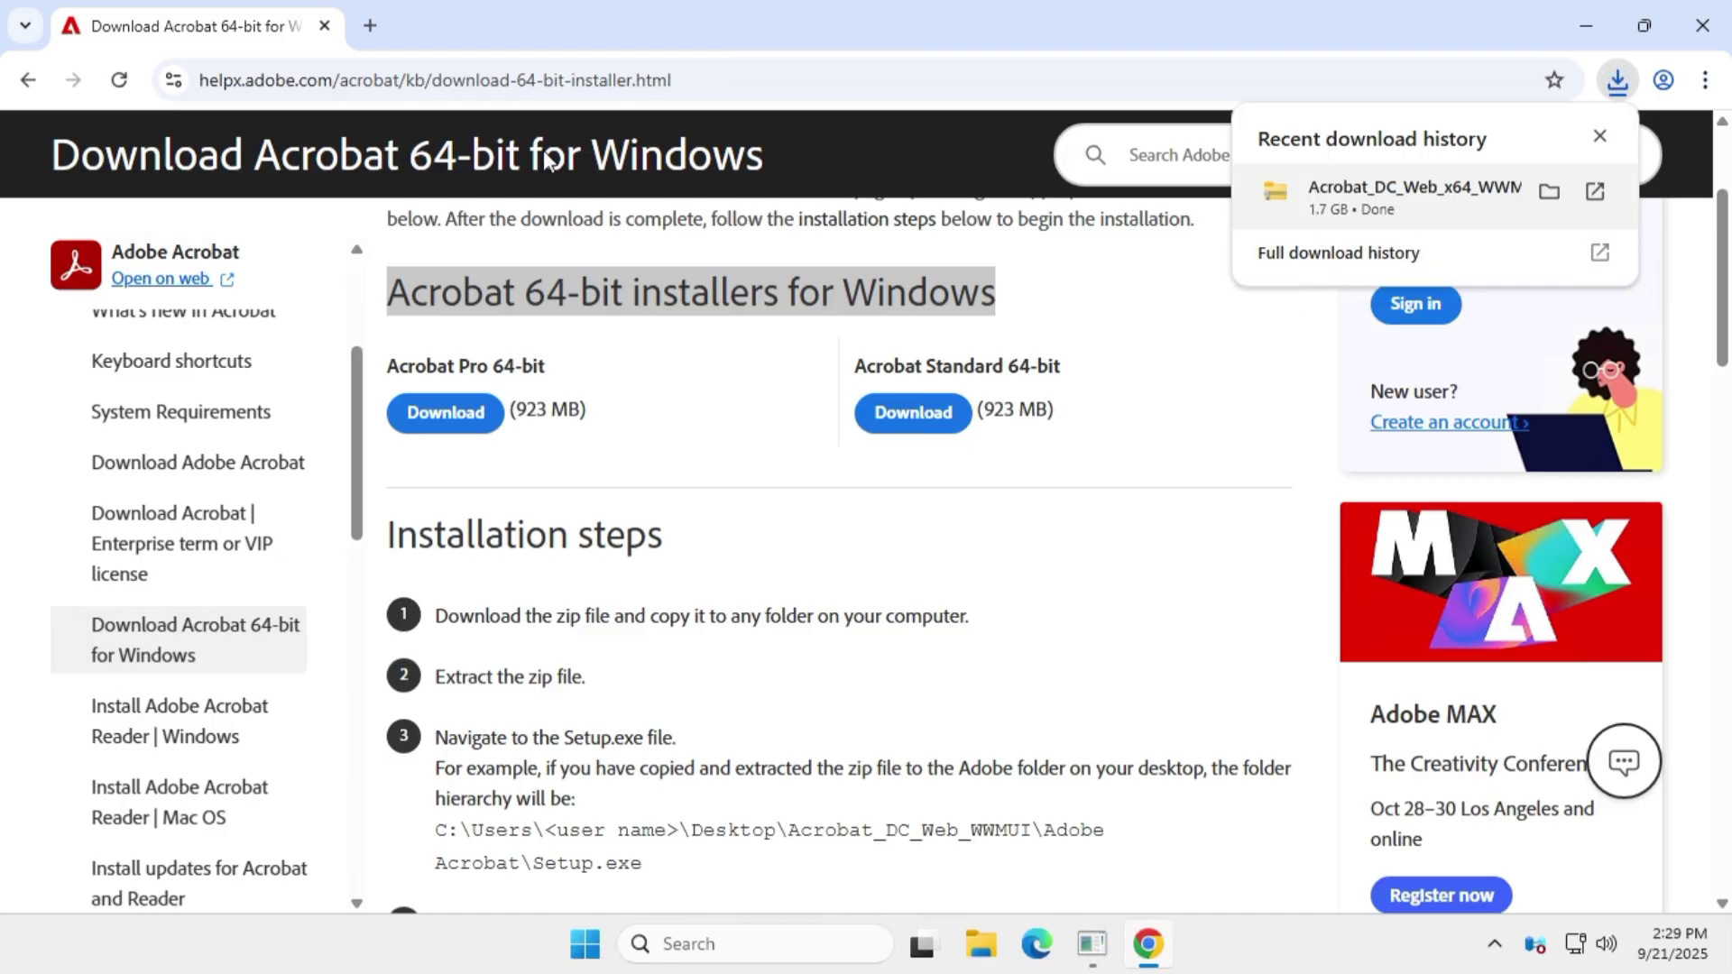
- Search 'adobe acrobat rele' on DuckDuckGo in a new tab and scroll to Adobe's release notes result
click(370, 36)
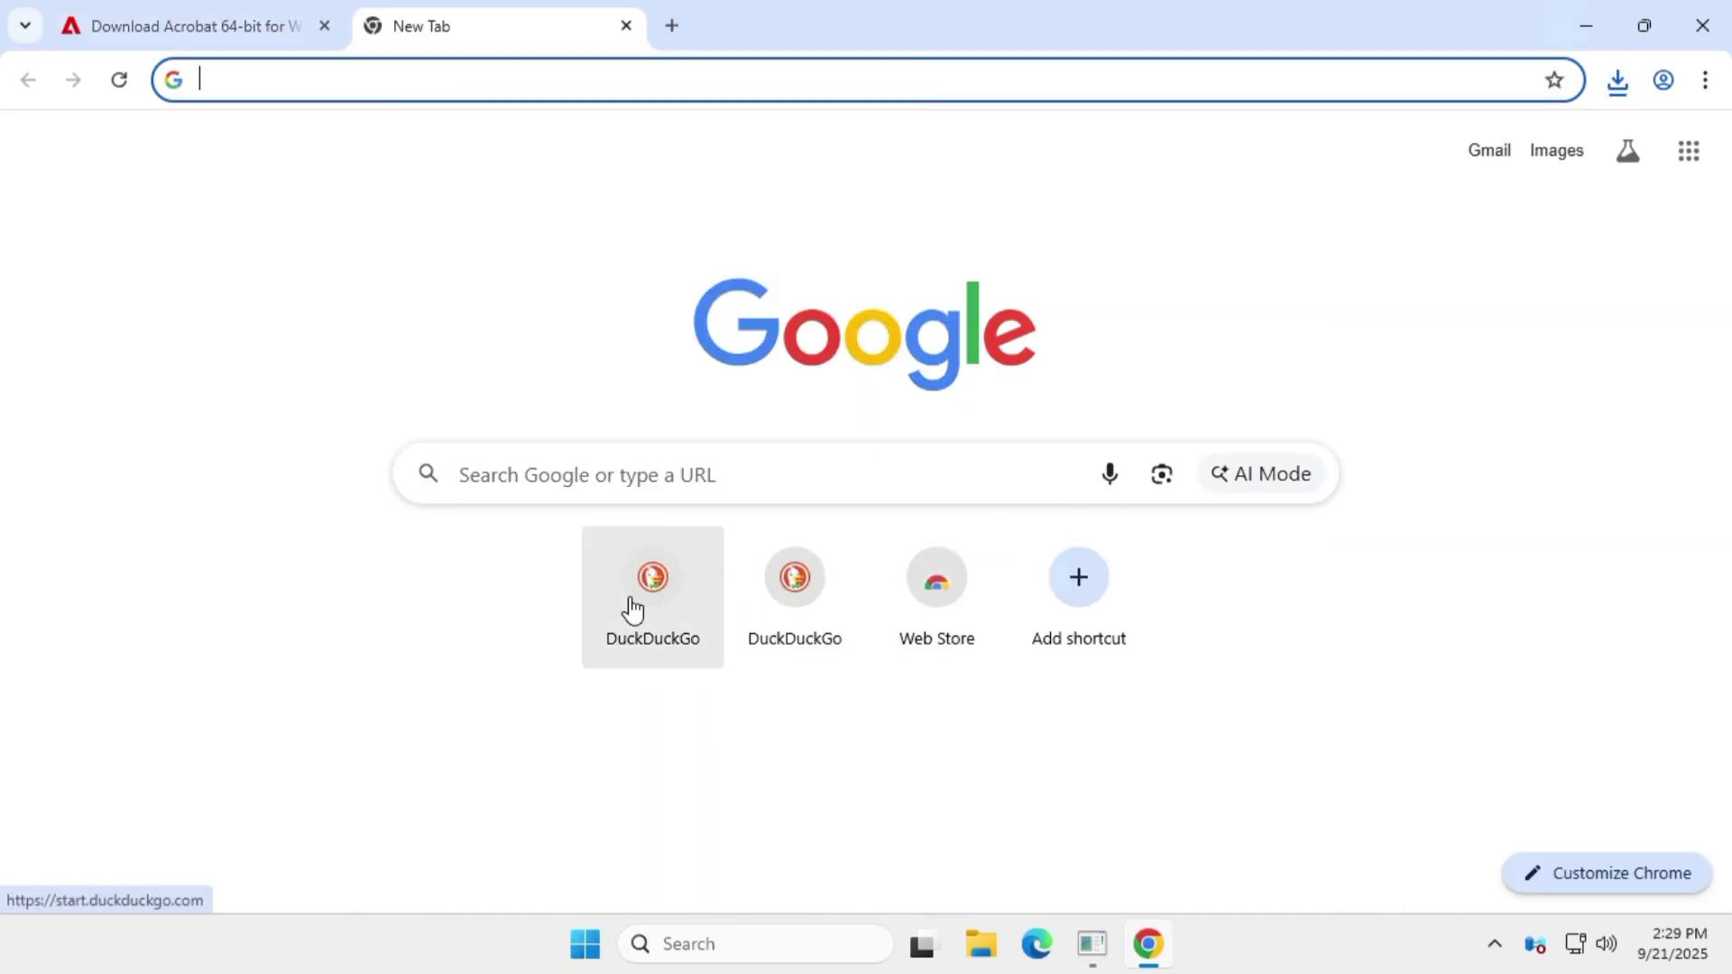
click(631, 605)
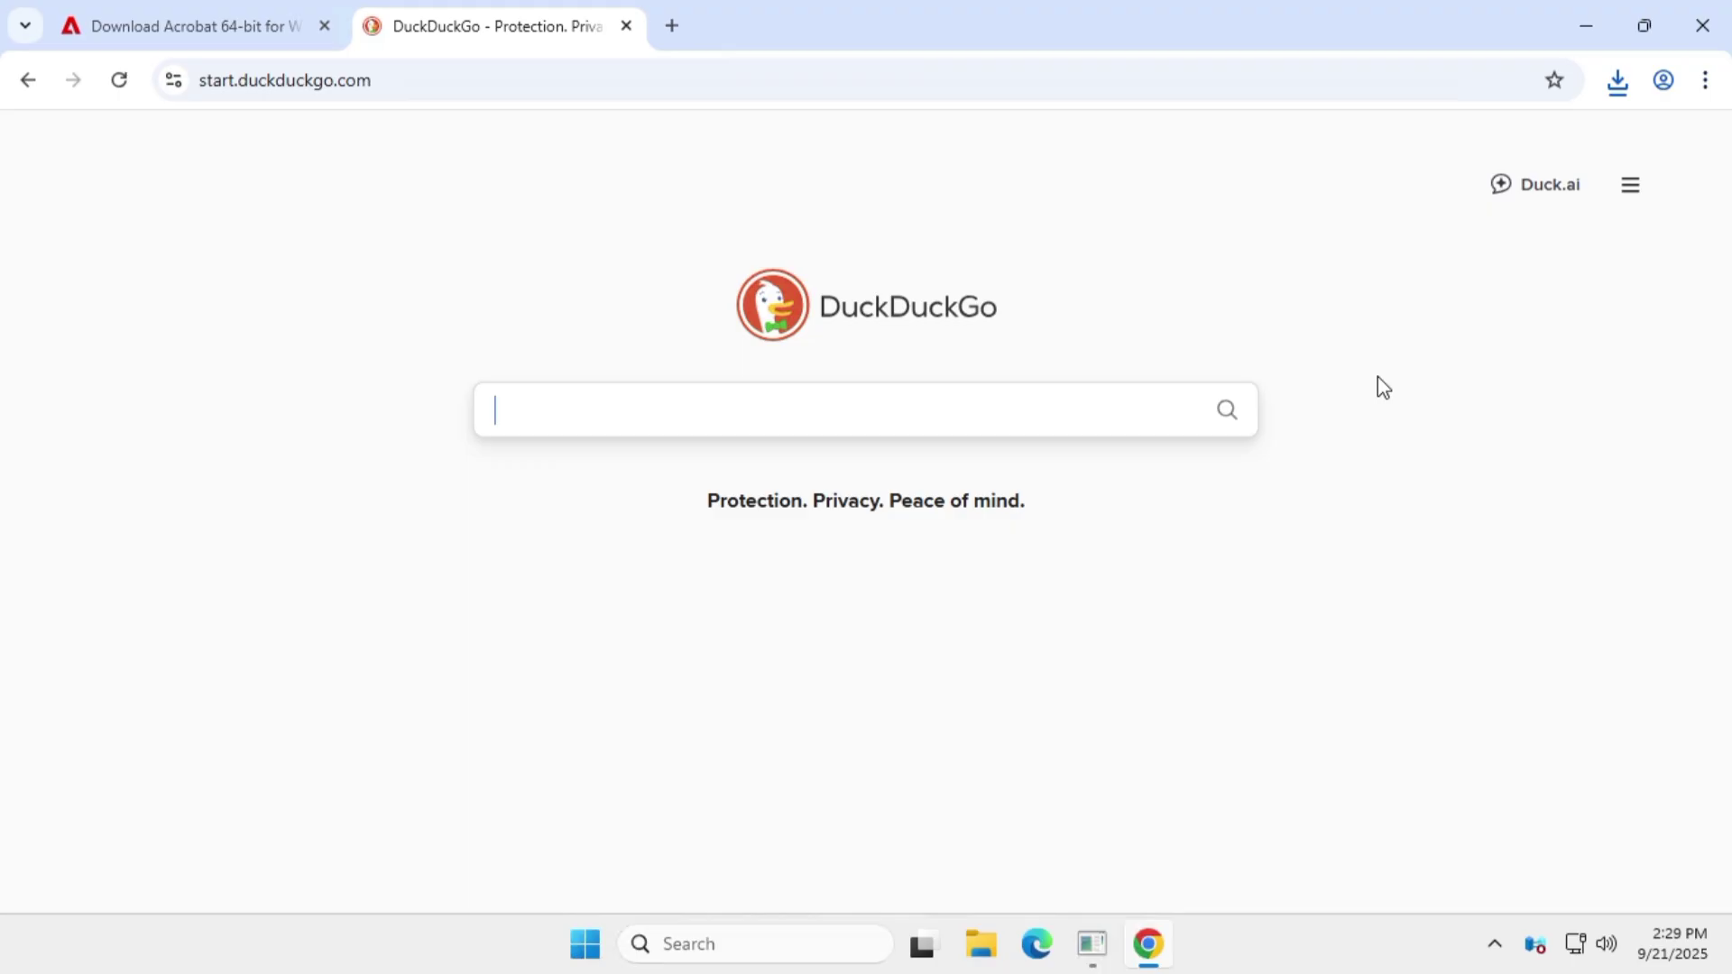
text(adobe acr)
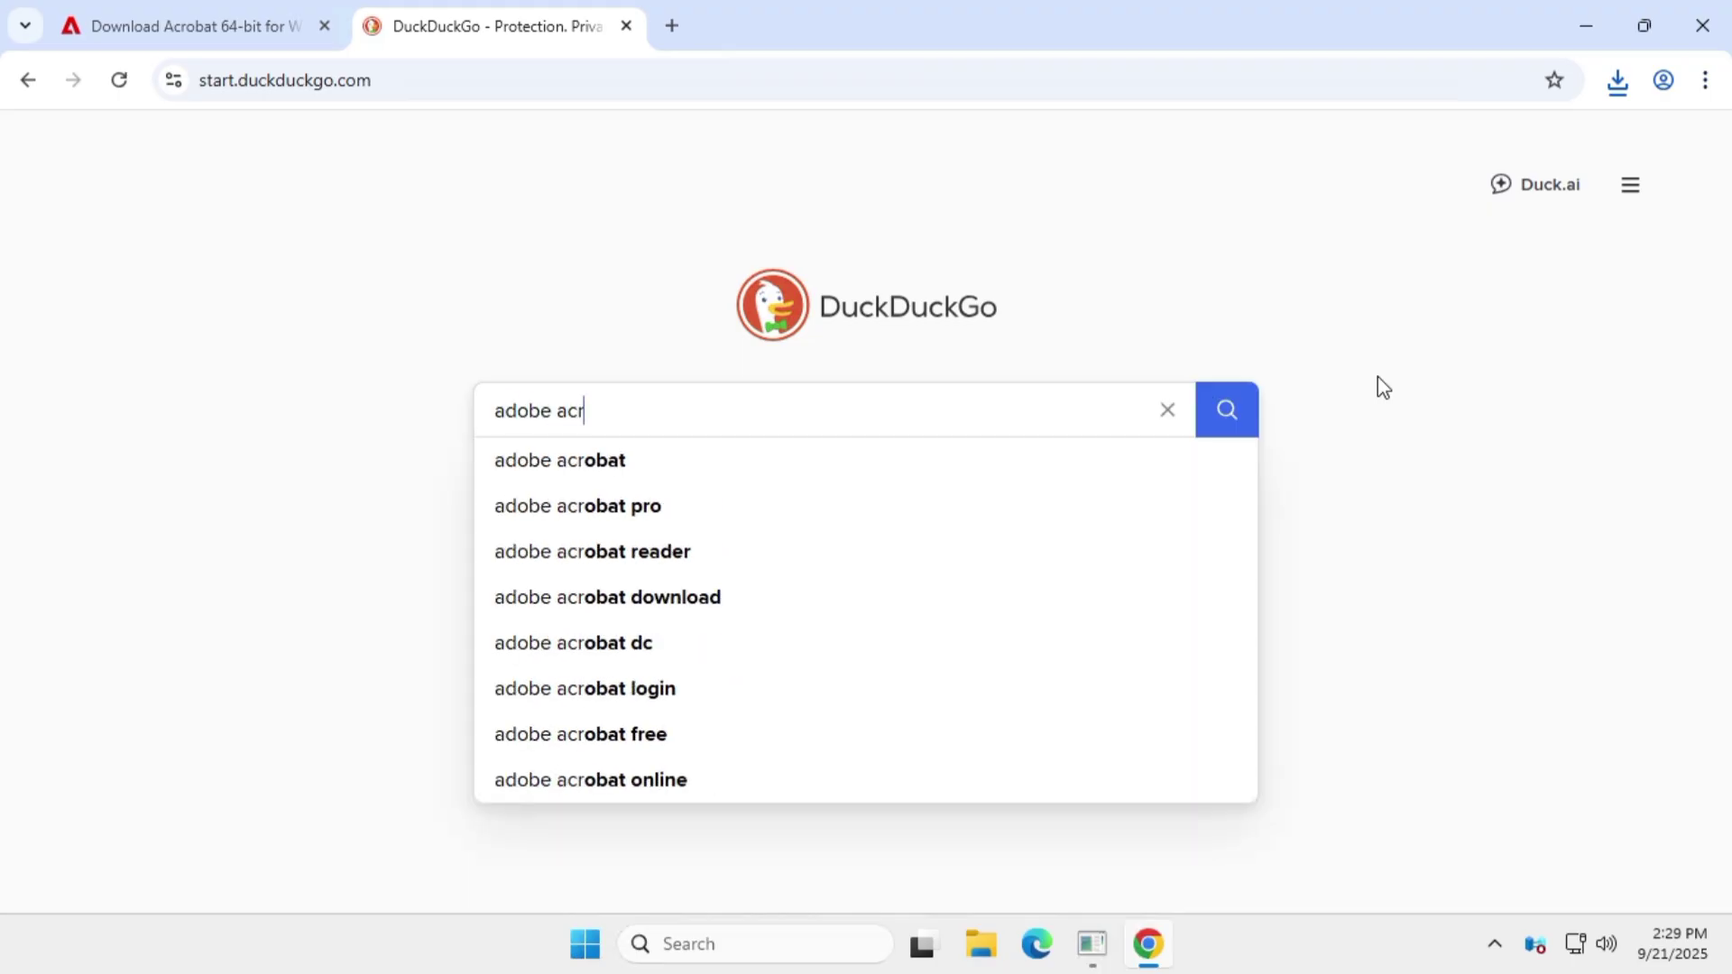
text(obat rele)
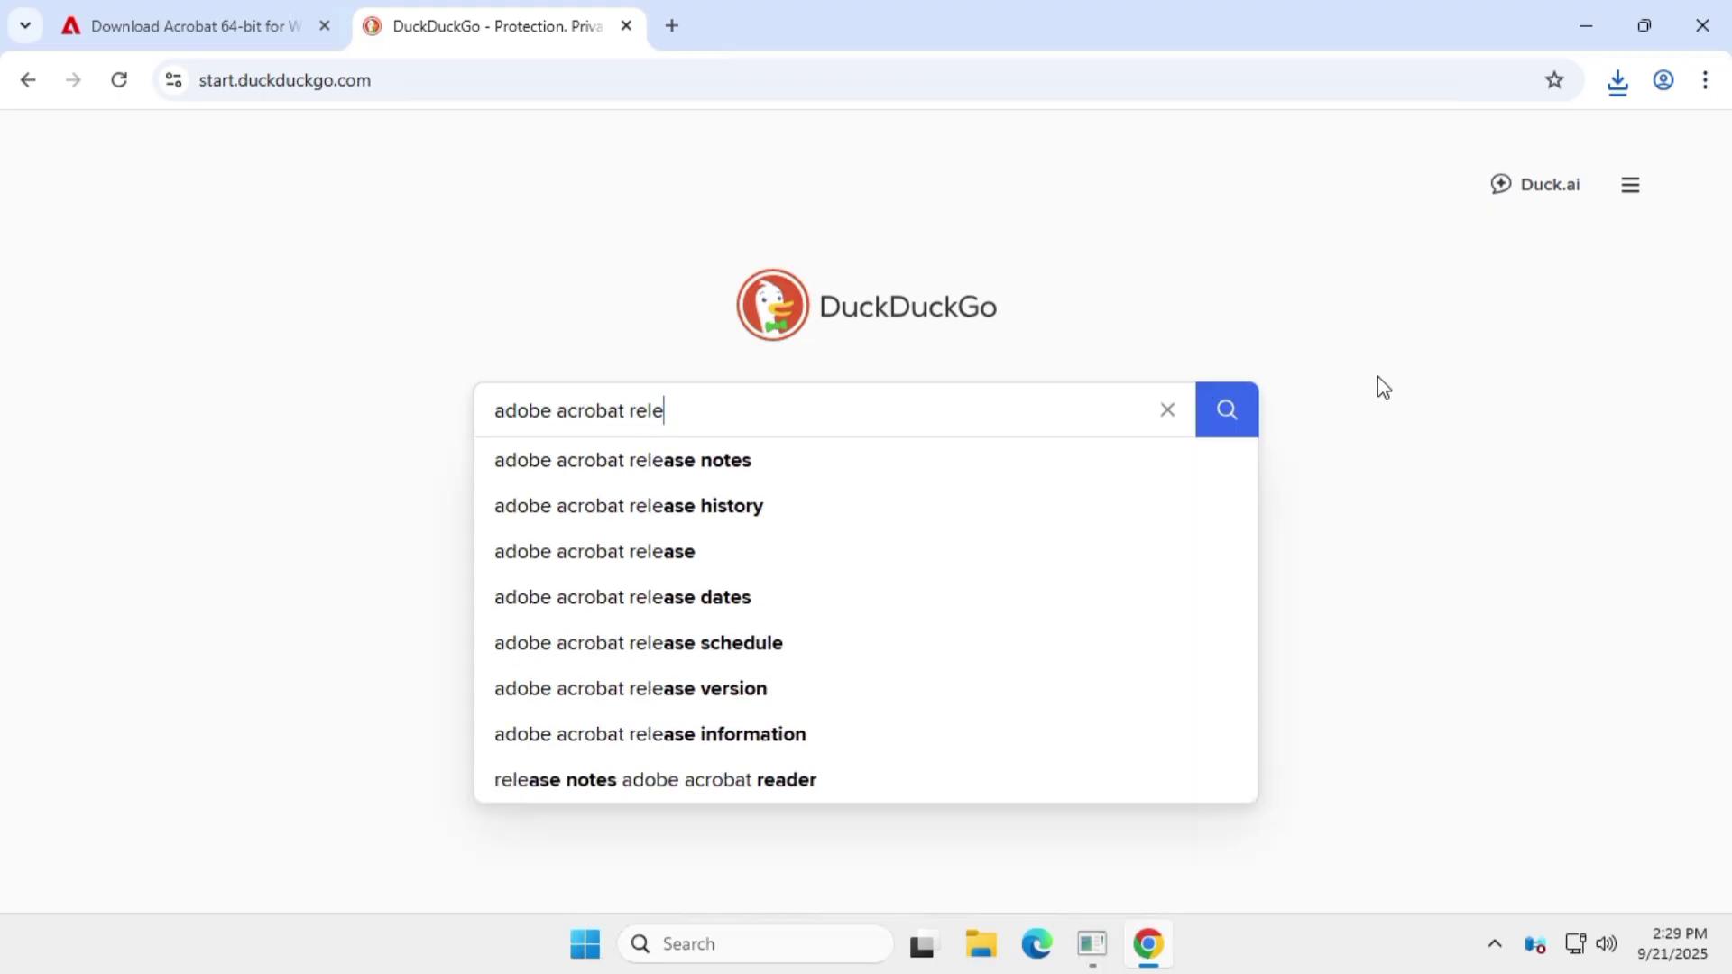
key(Down)
key(ctrl+a)
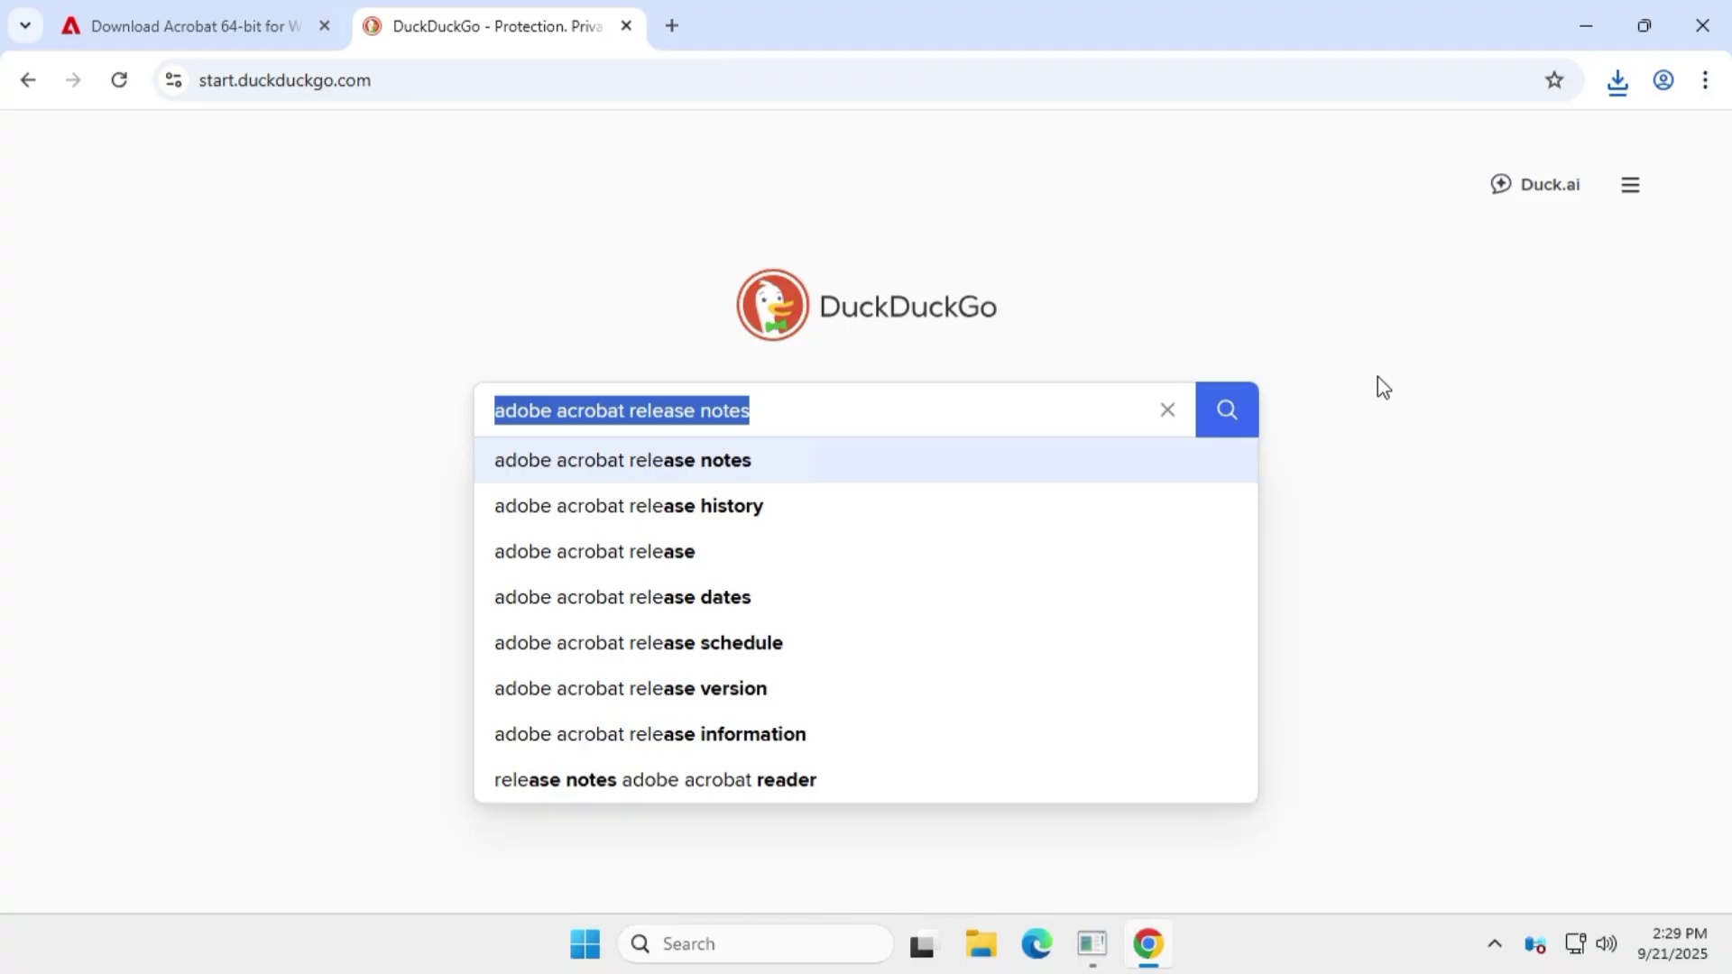
click(1229, 422)
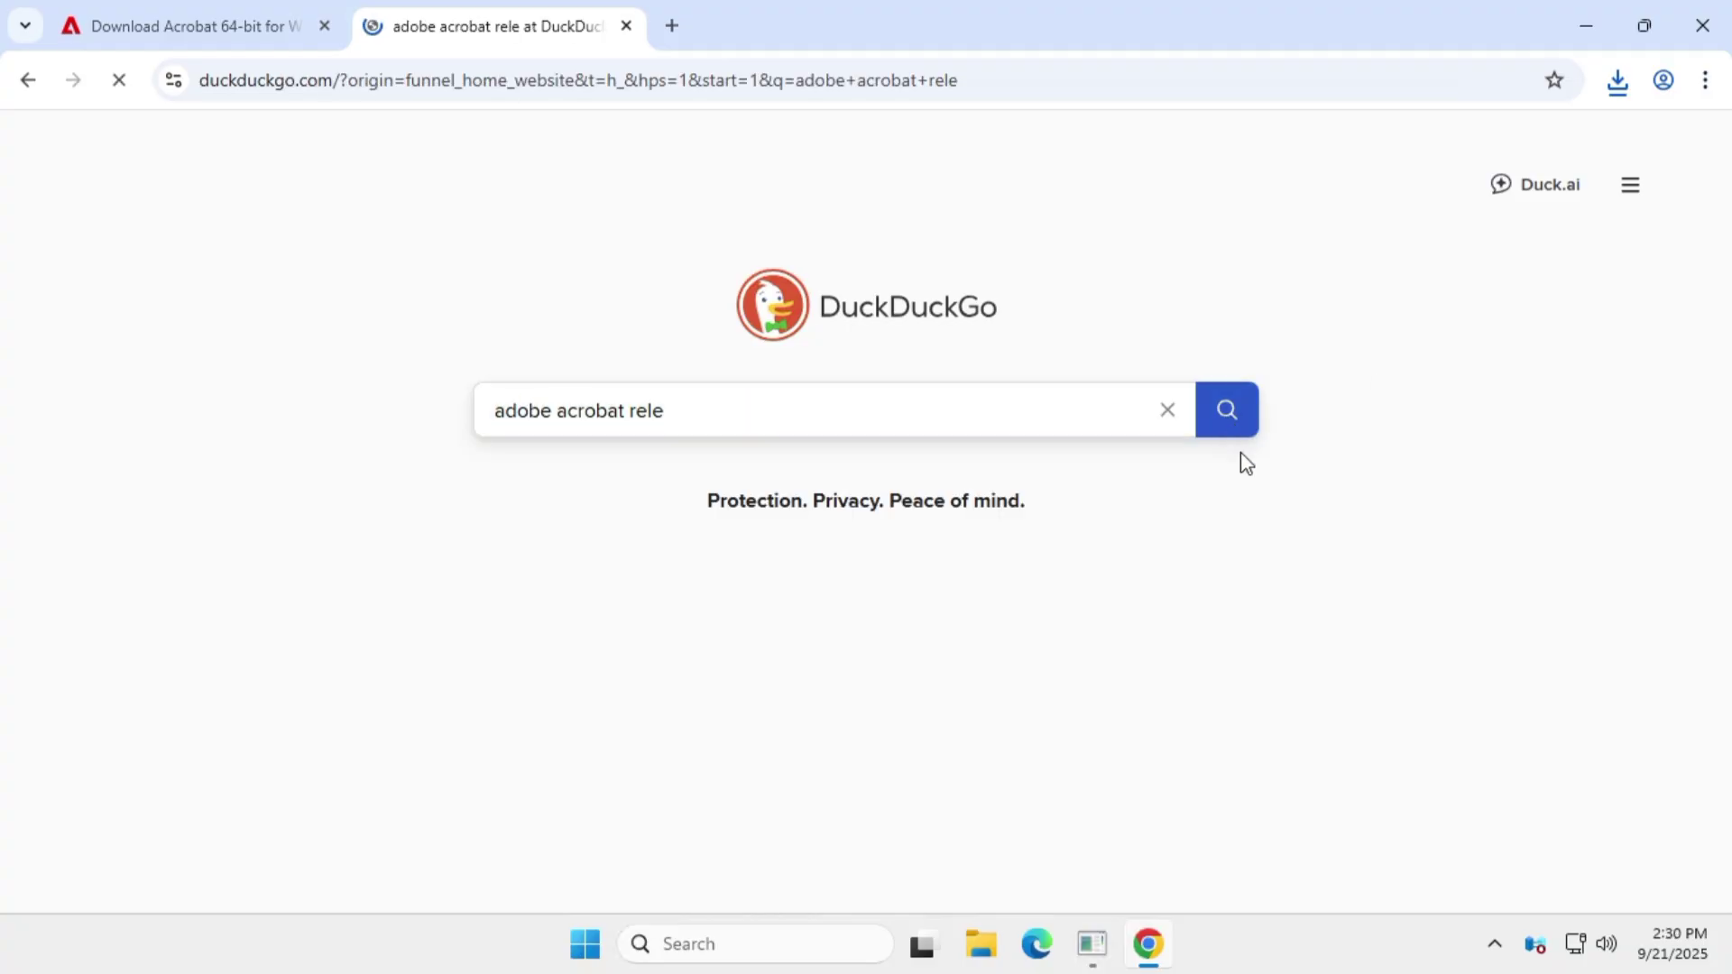
scroll(848, 532, down, 4)
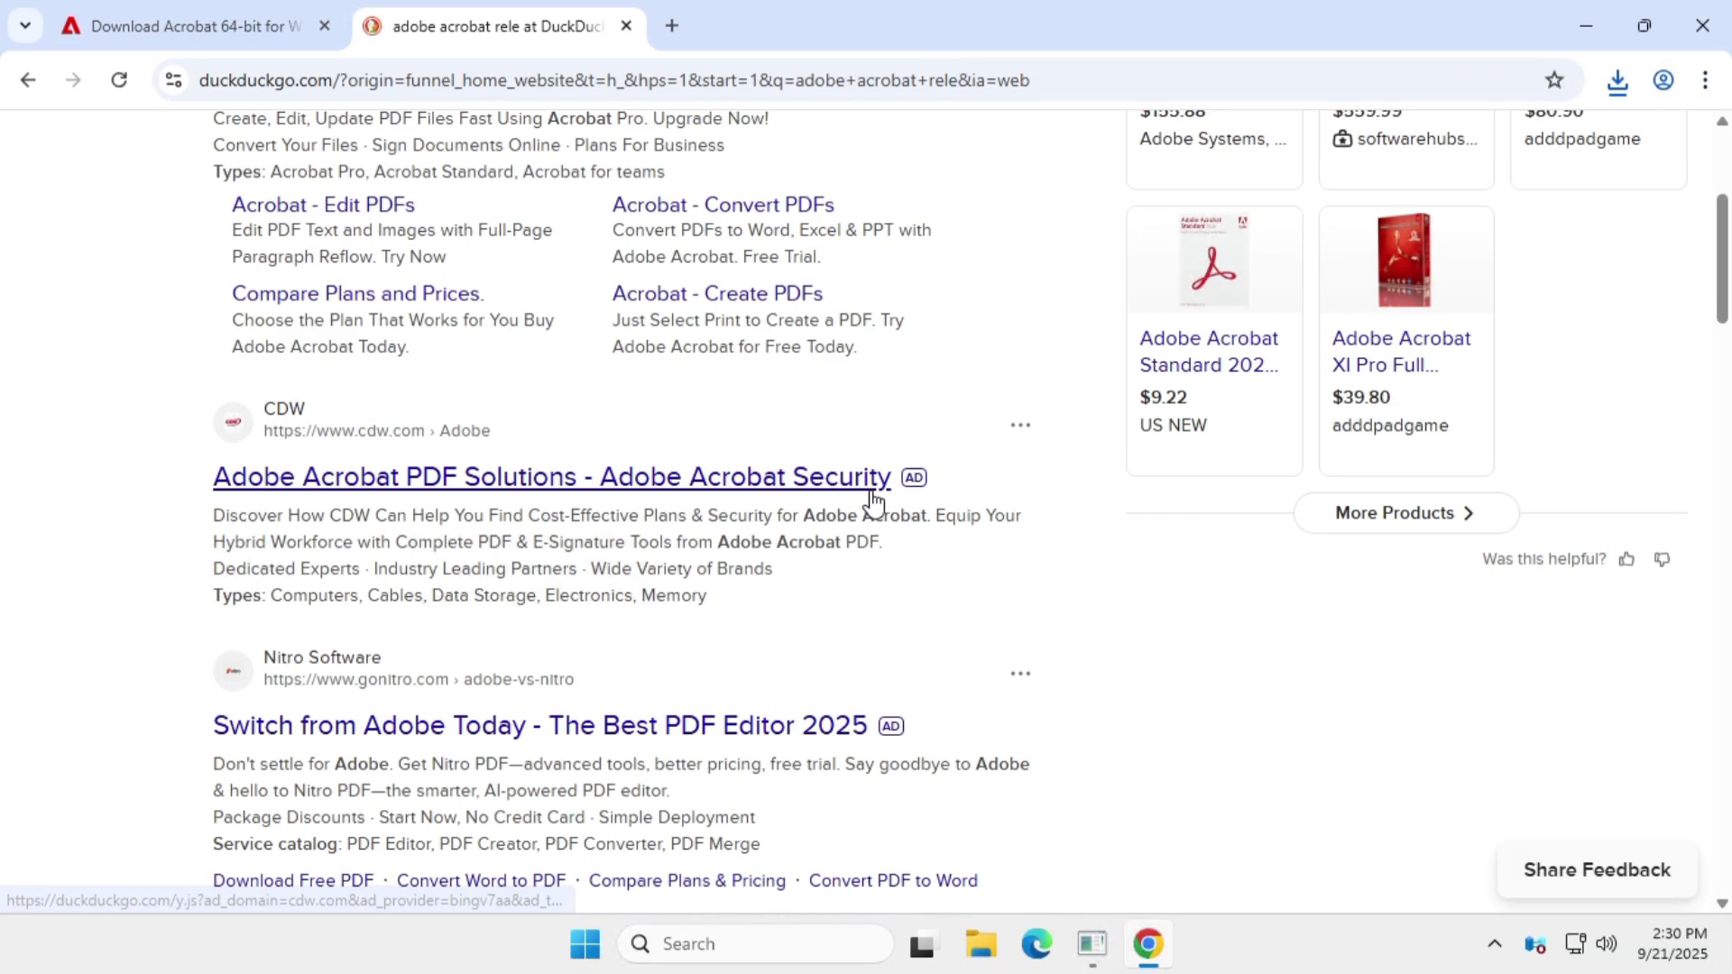
scroll(869, 503, down, 4)
scroll(872, 503, down, 3)
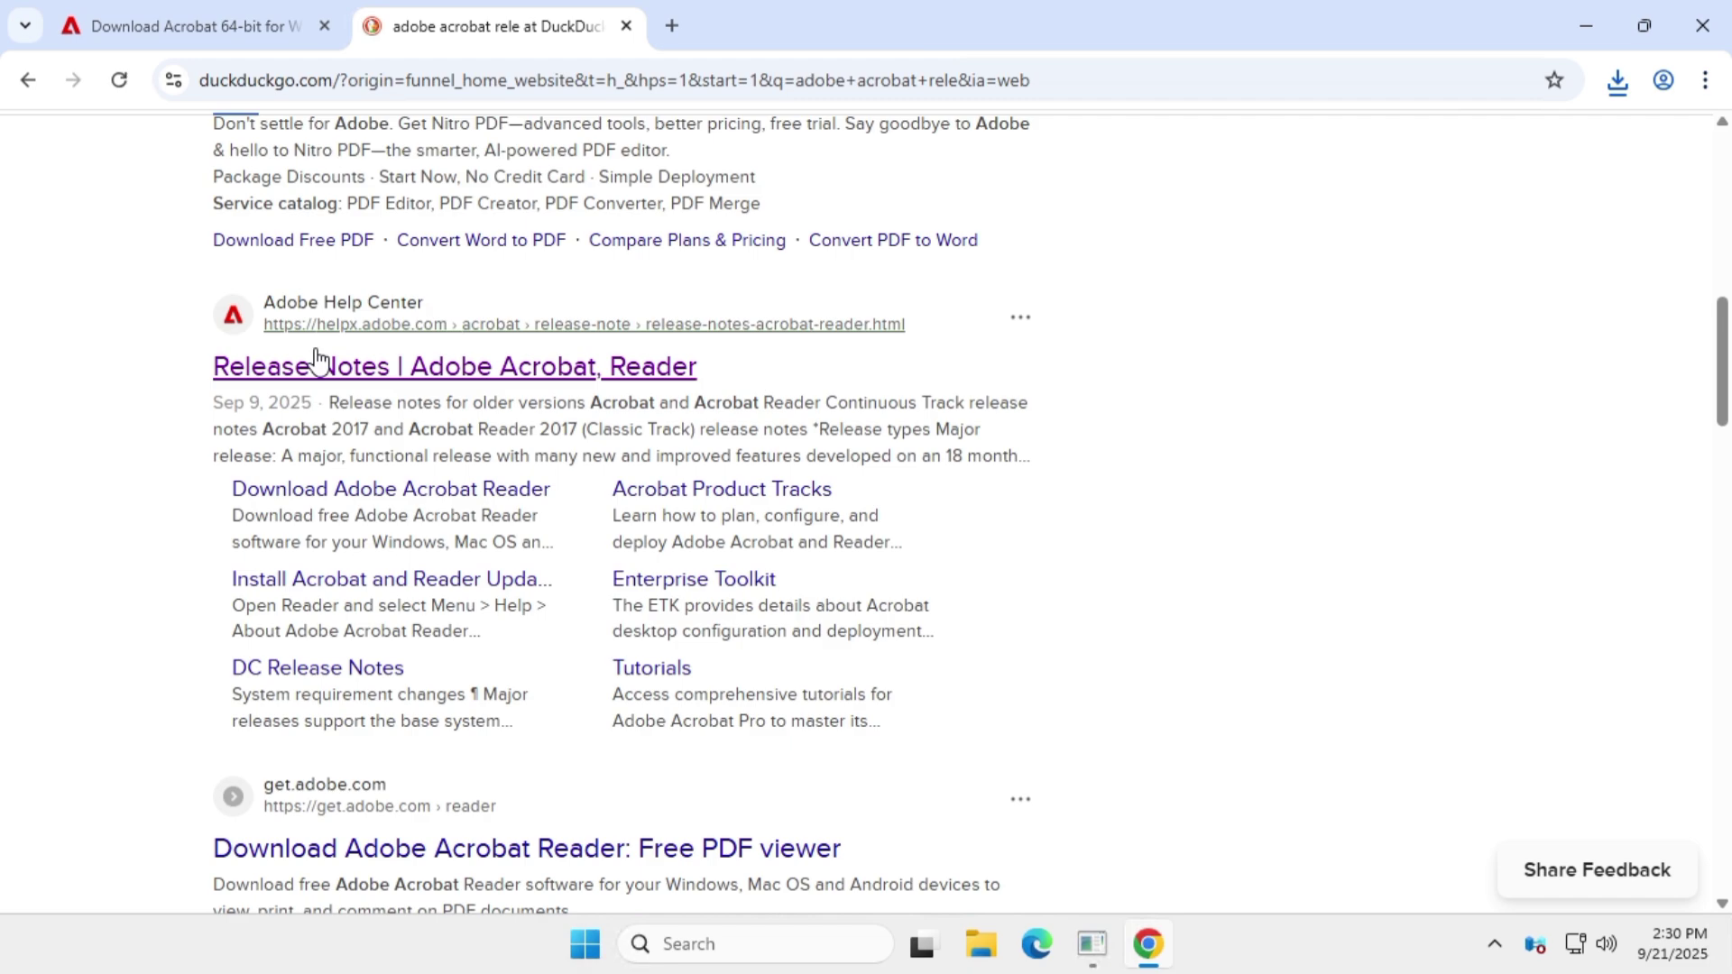
- Open Adobe's Acrobat, Reader release notes page and scroll down it
click(652, 375)
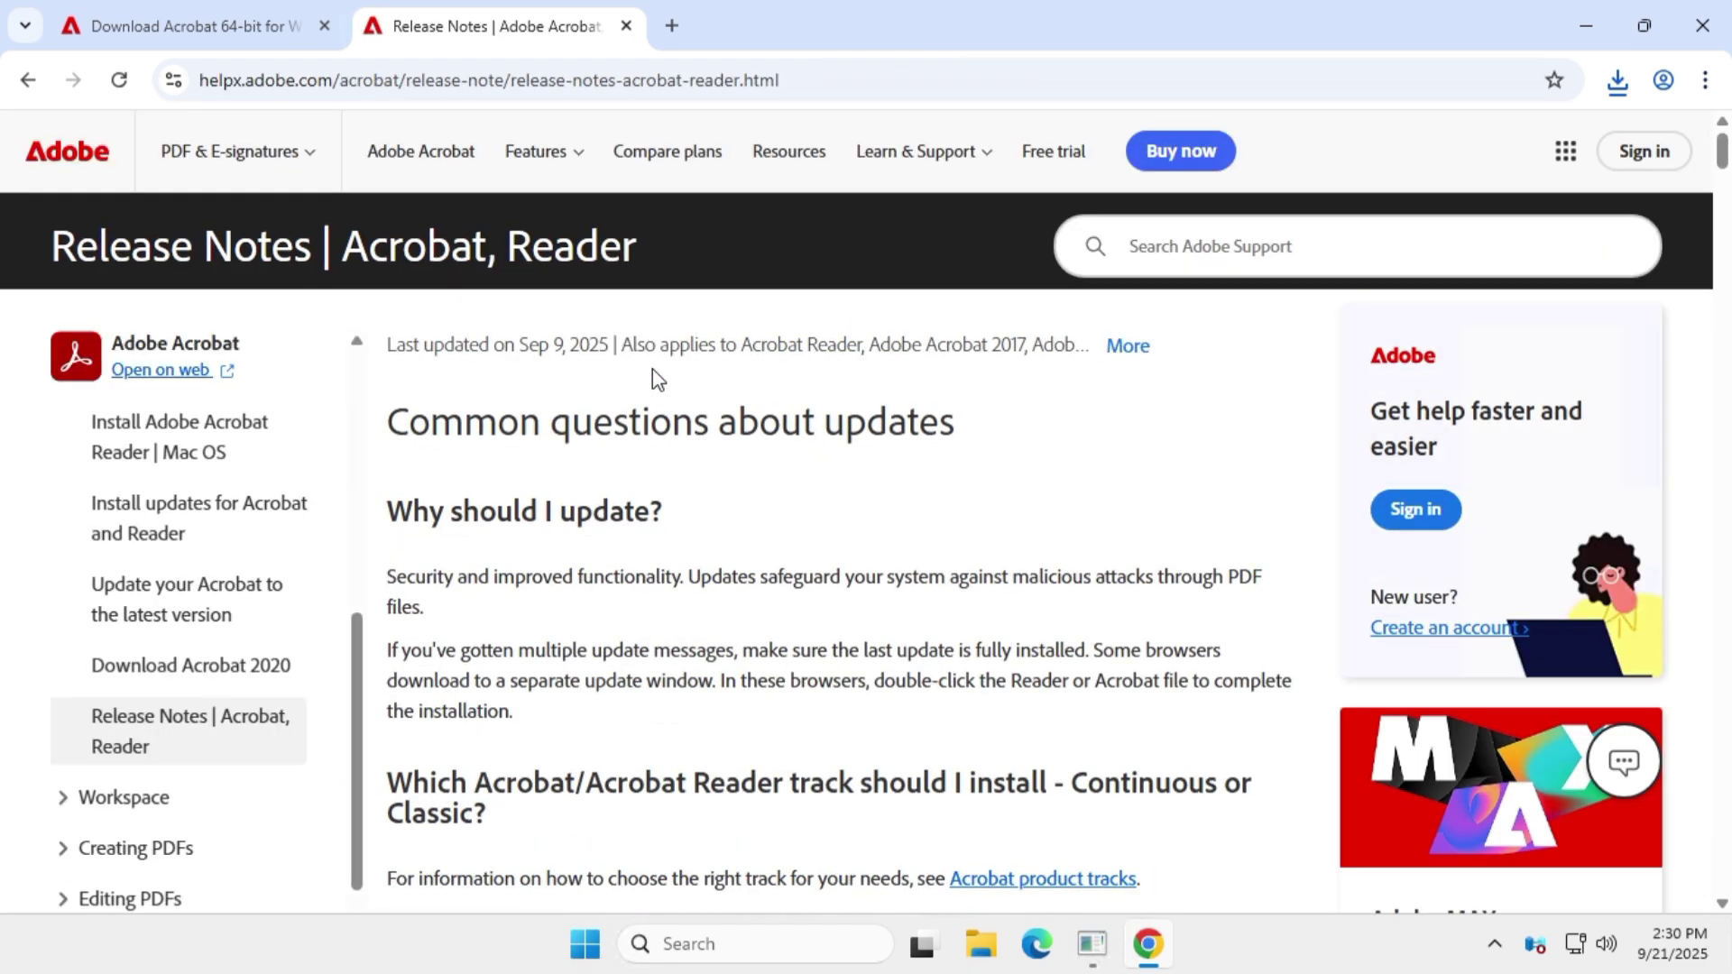
click(648, 81)
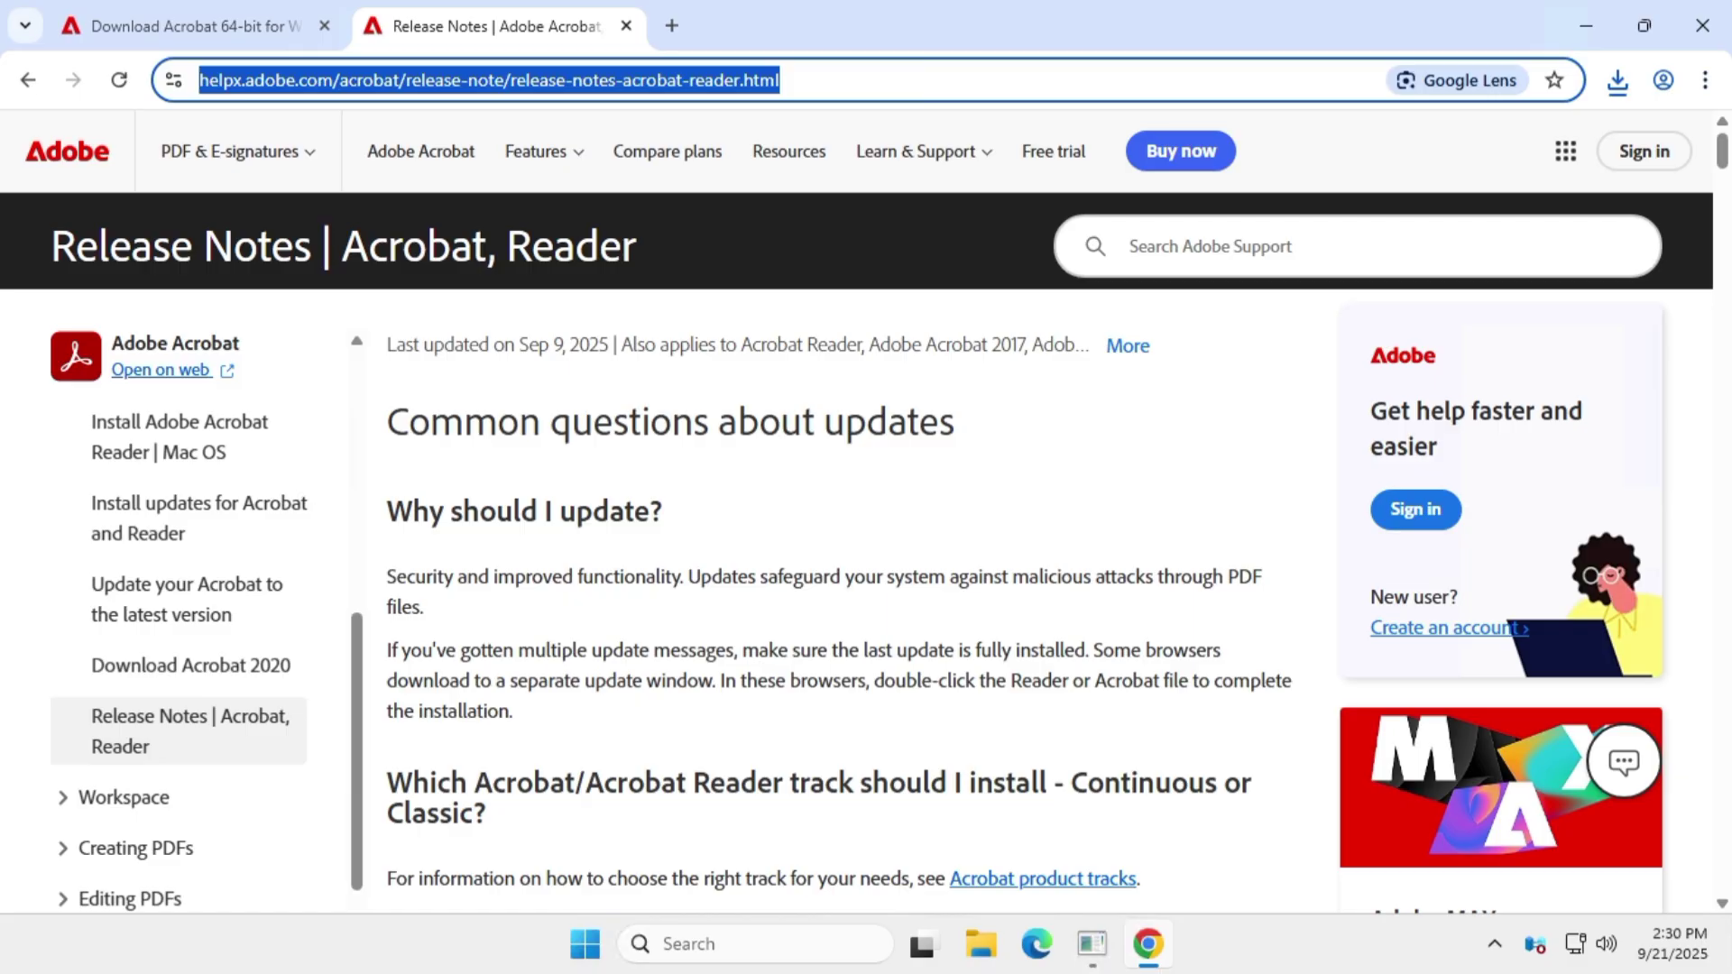
scroll(773, 522, down, 1)
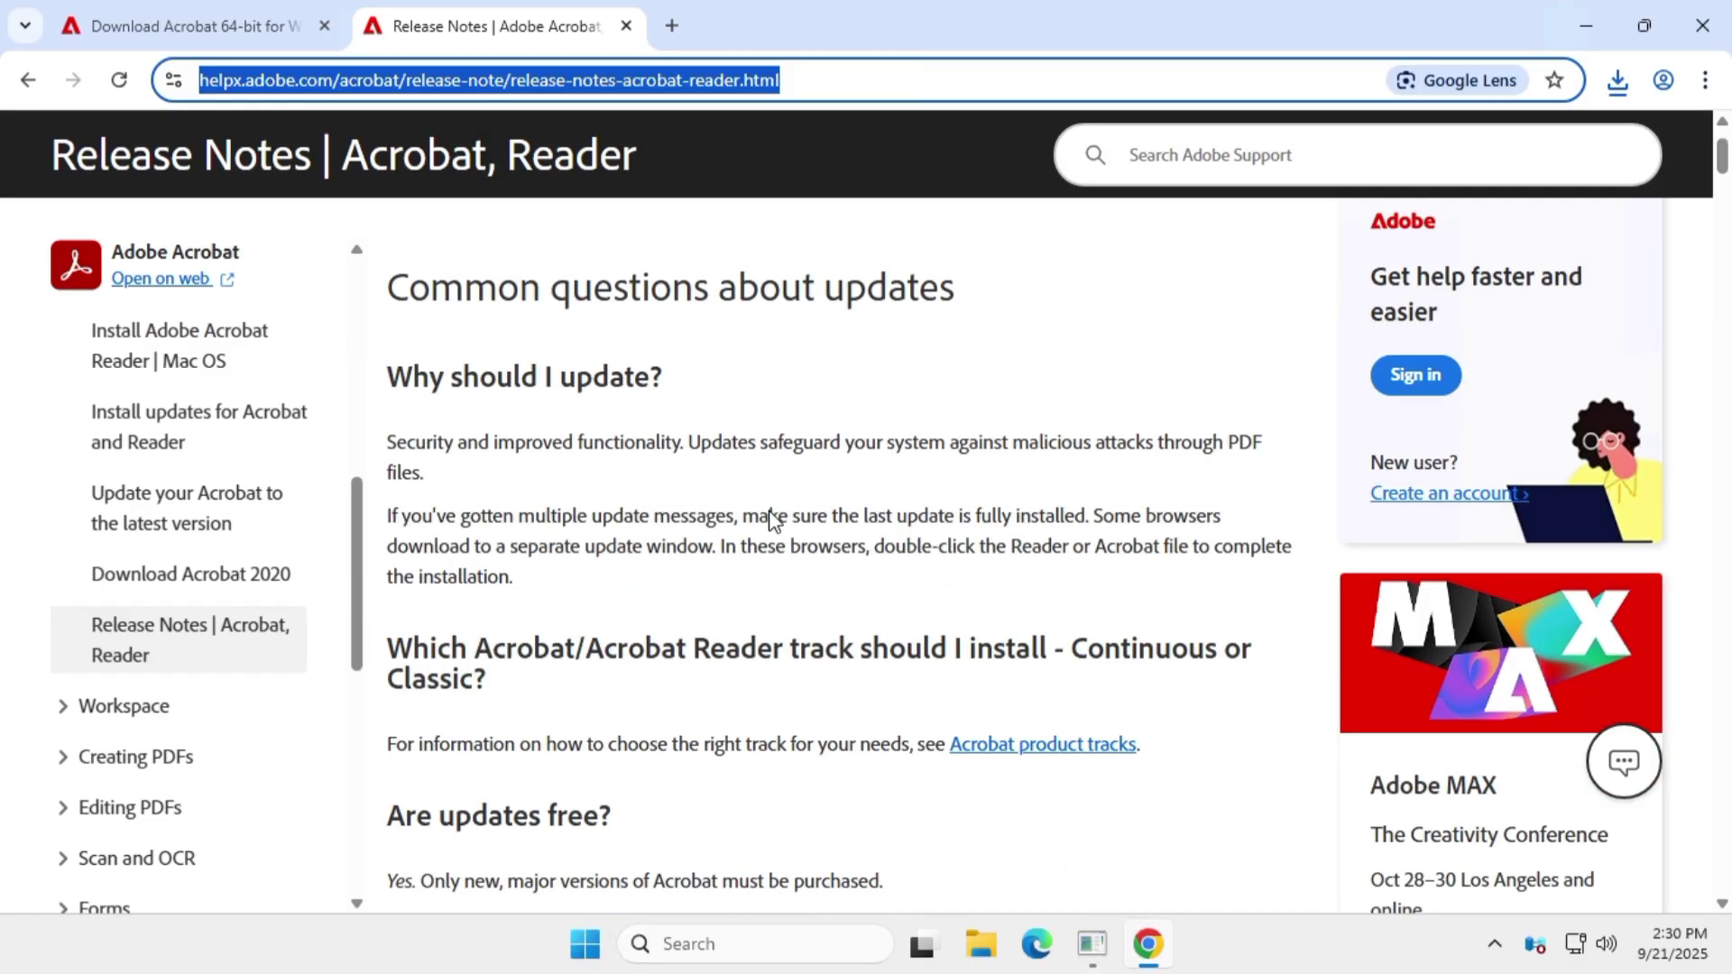
scroll(773, 521, down, 2)
scroll(773, 521, down, 2)
scroll(773, 521, down, 1)
scroll(773, 522, down, 2)
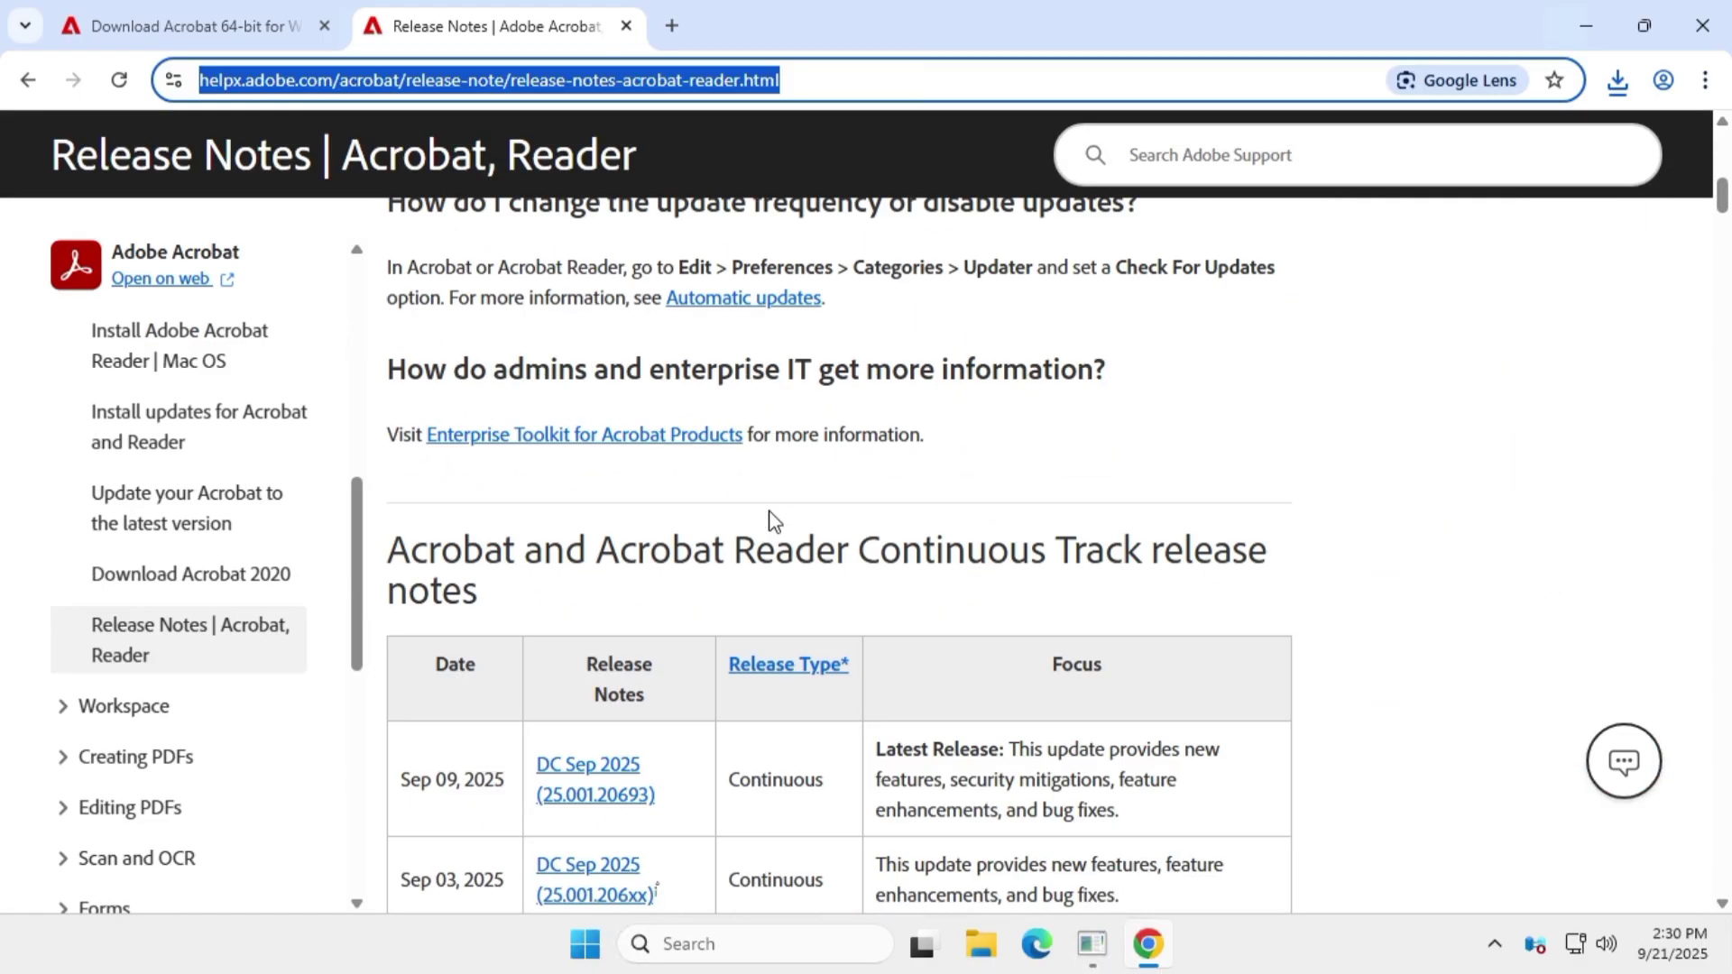
scroll(771, 521, down, 1)
- Locate the Continuous Track table listing the Aug 18, 2025 release 25.001.20630
drag(389, 424, 1175, 442)
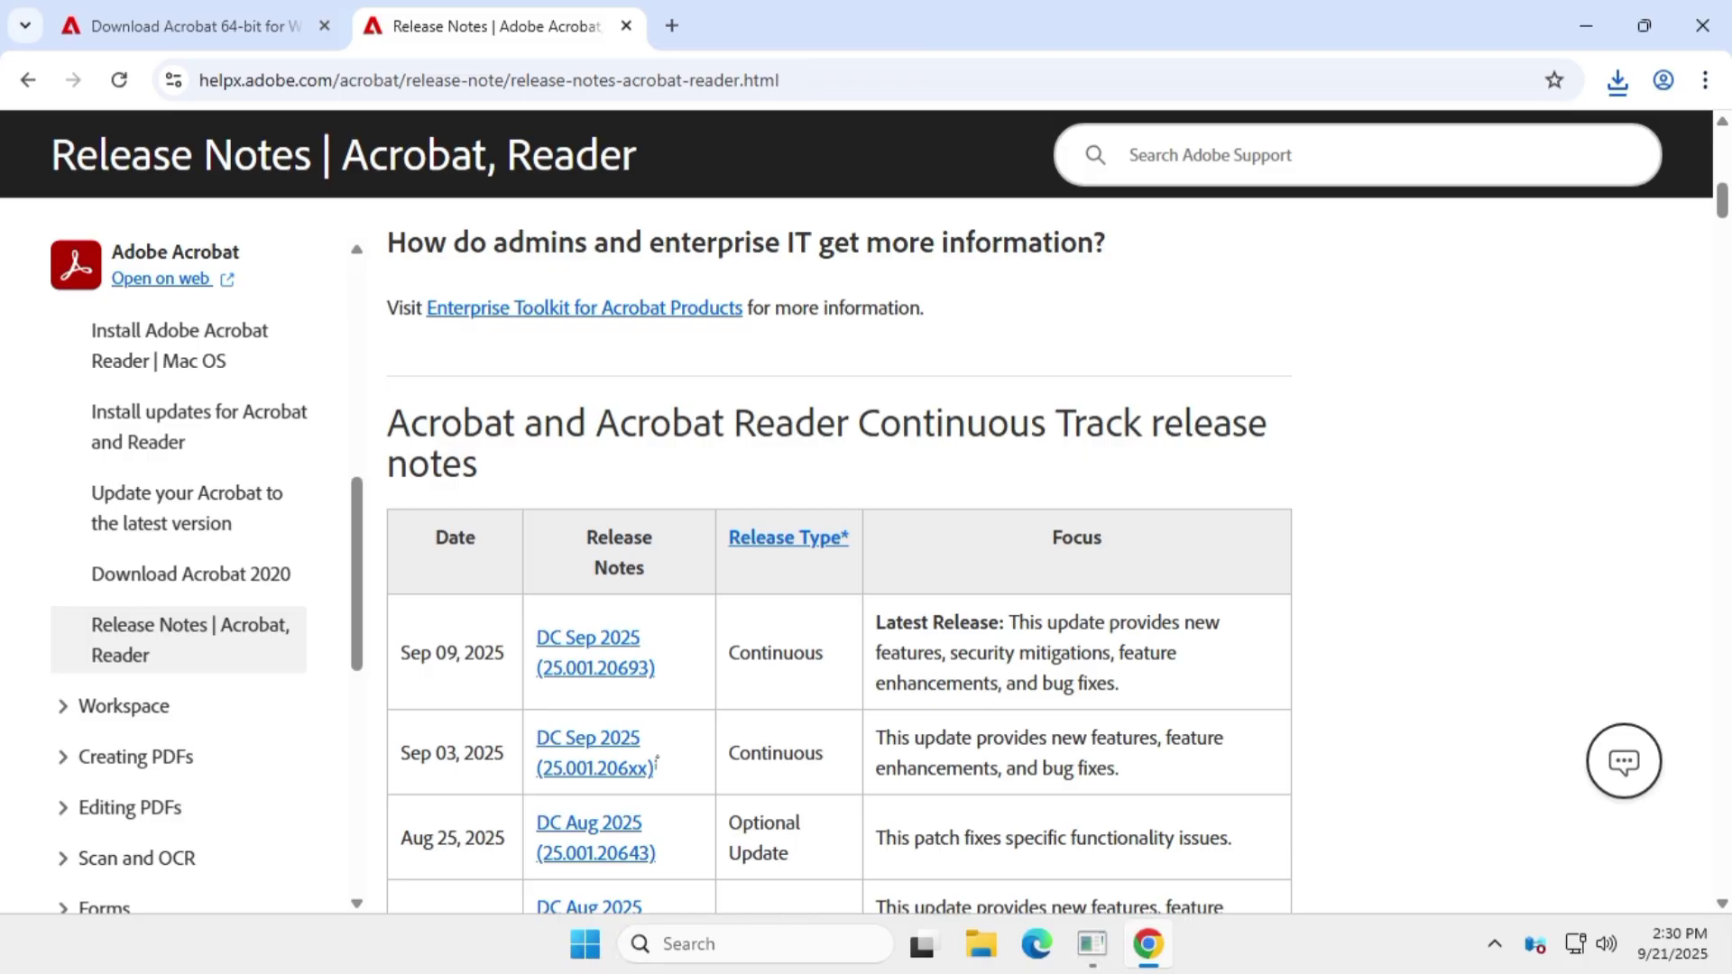
drag(503, 456, 486, 467)
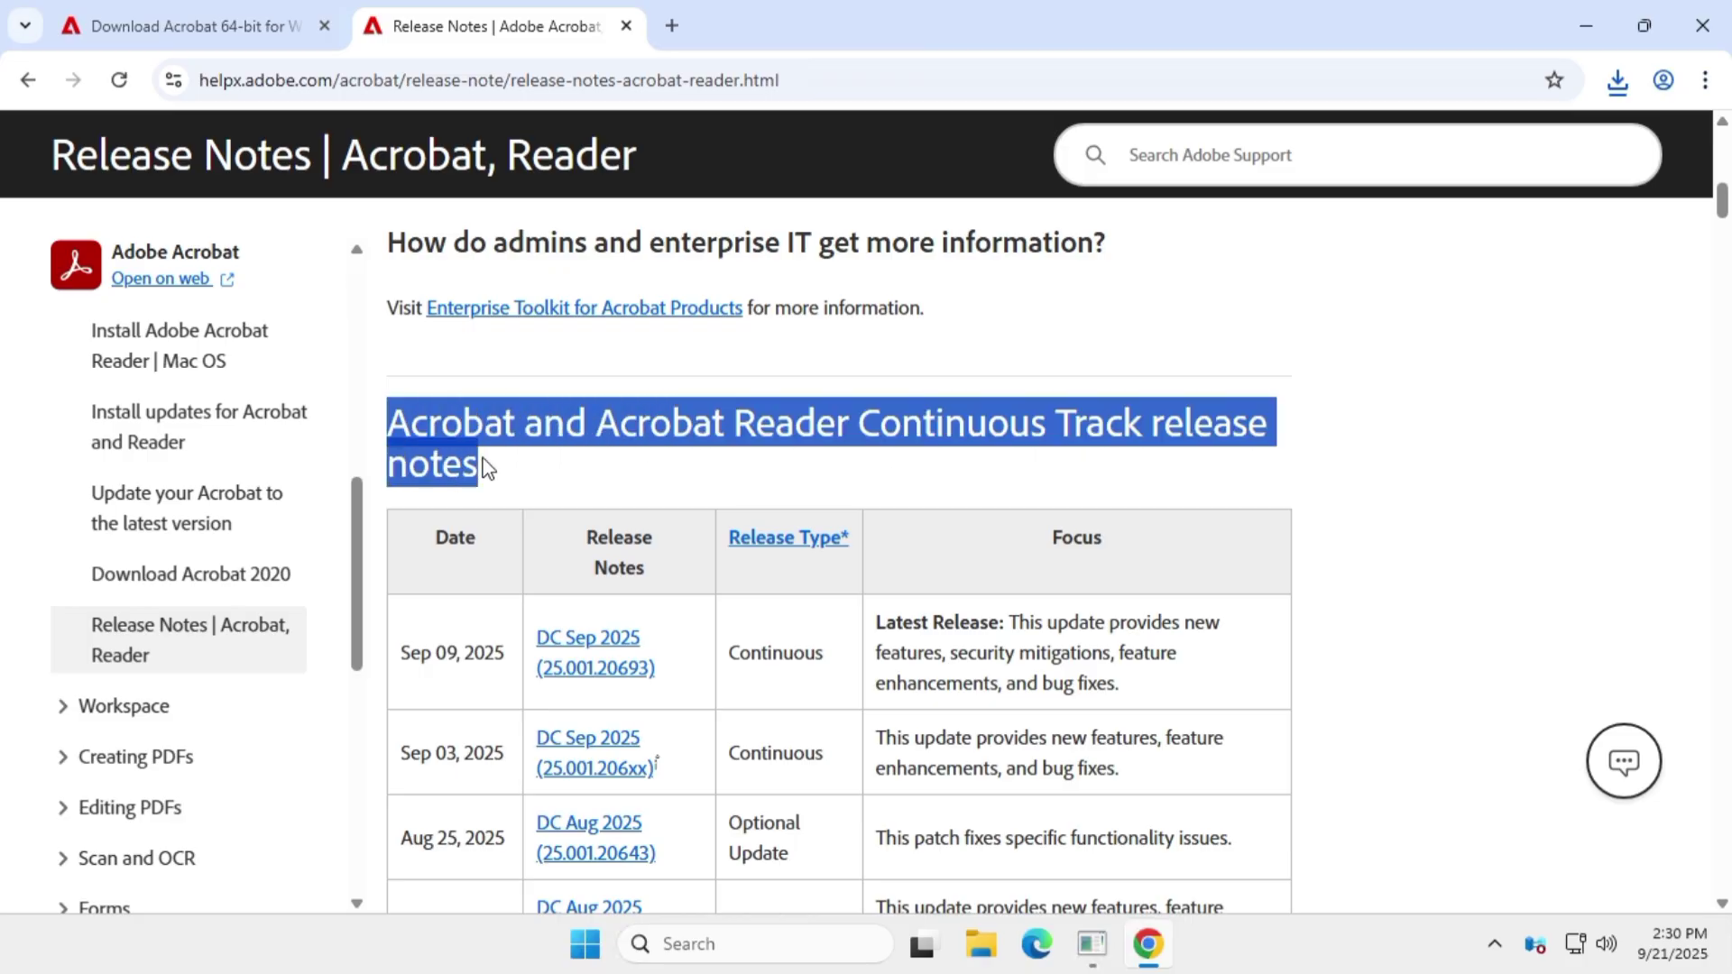
click(1334, 445)
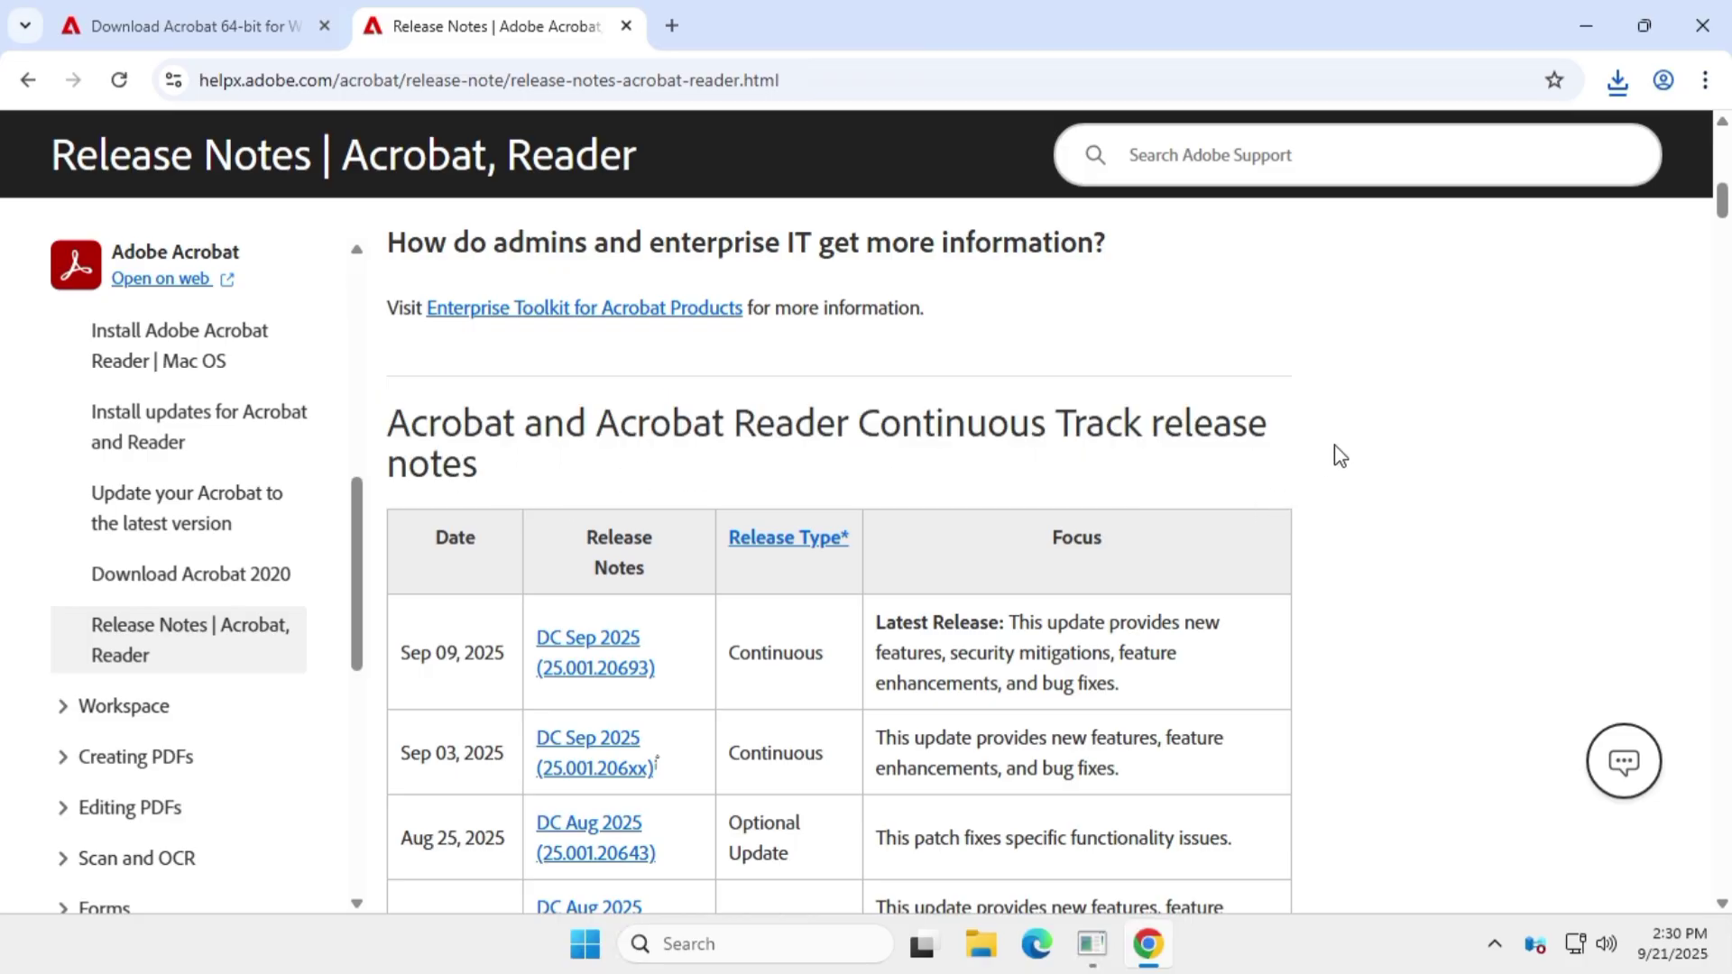
scroll(1334, 446, down, 2)
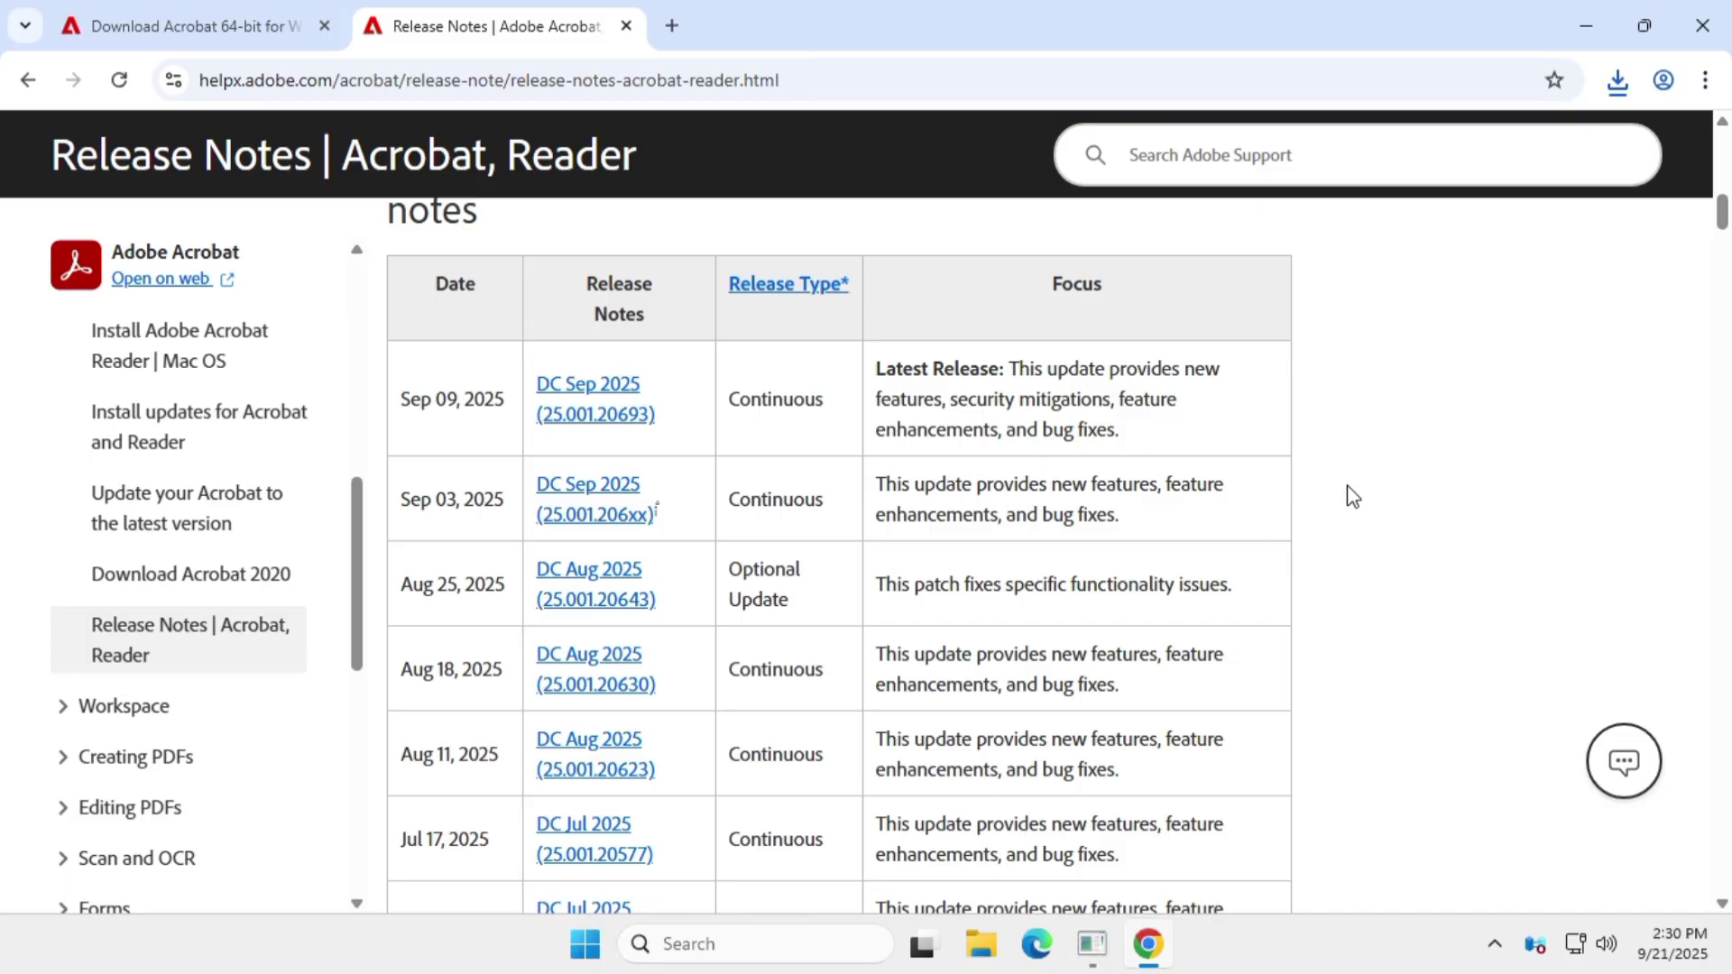
scroll(1352, 496, down, 2)
scroll(1352, 496, up, 2)
- Open the 25.001.20630 planned update release notes page
click(624, 689)
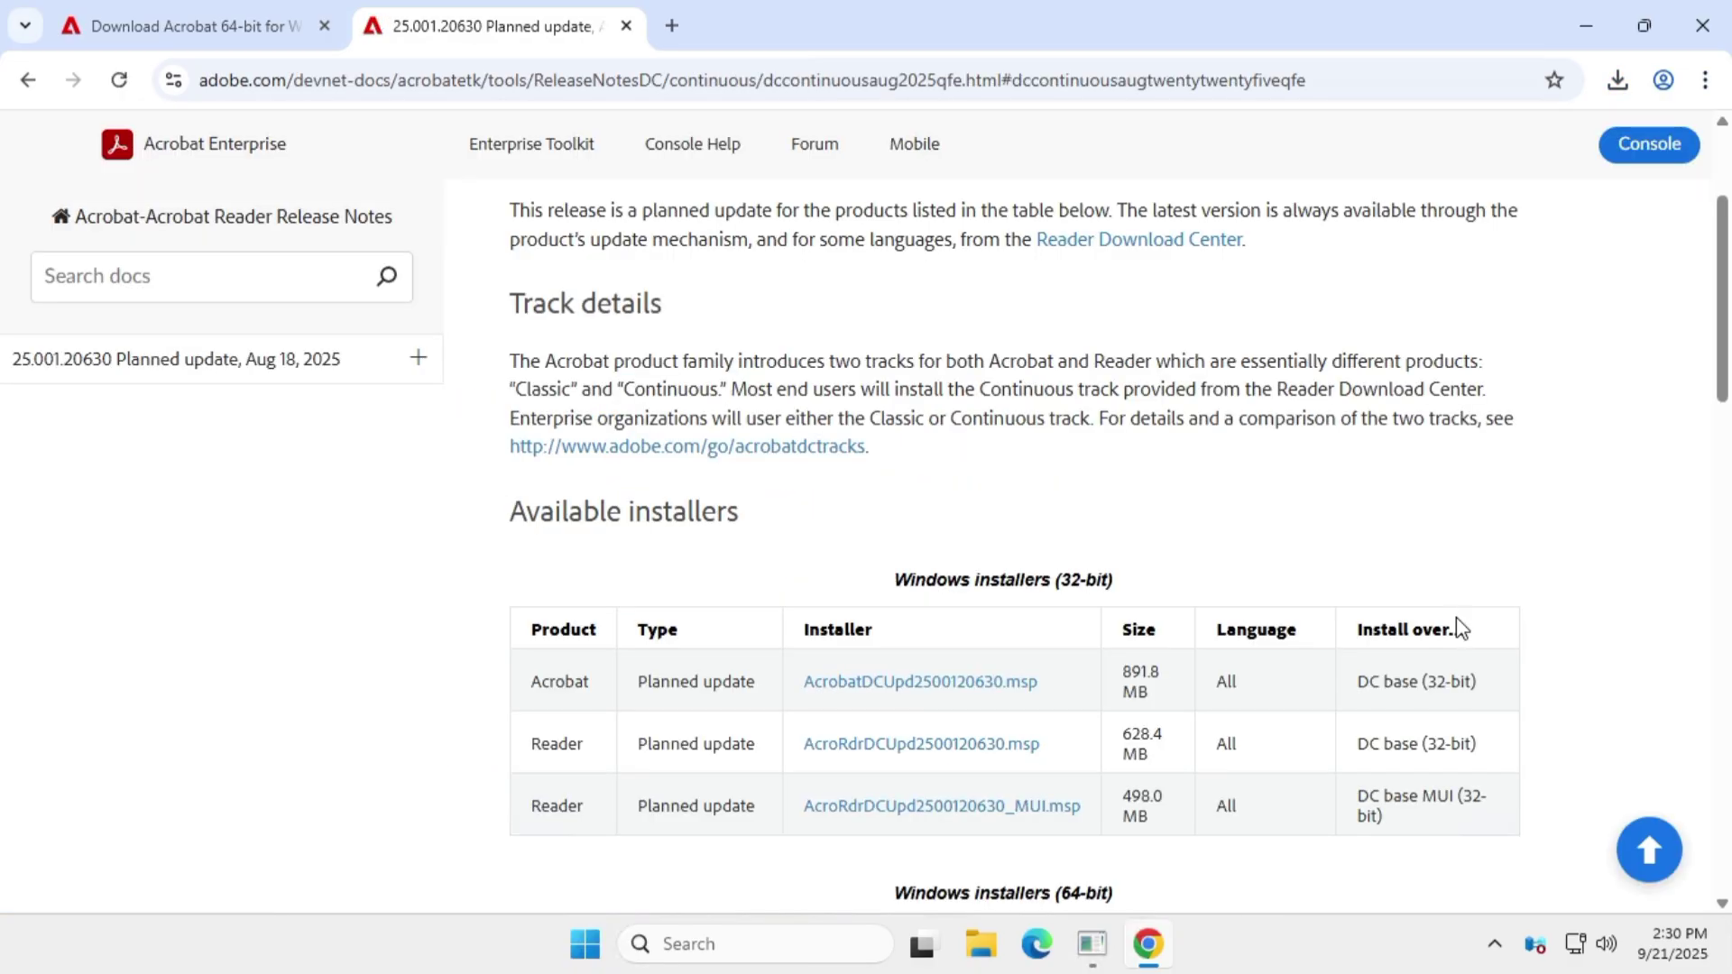
scroll(1378, 533, up, 2)
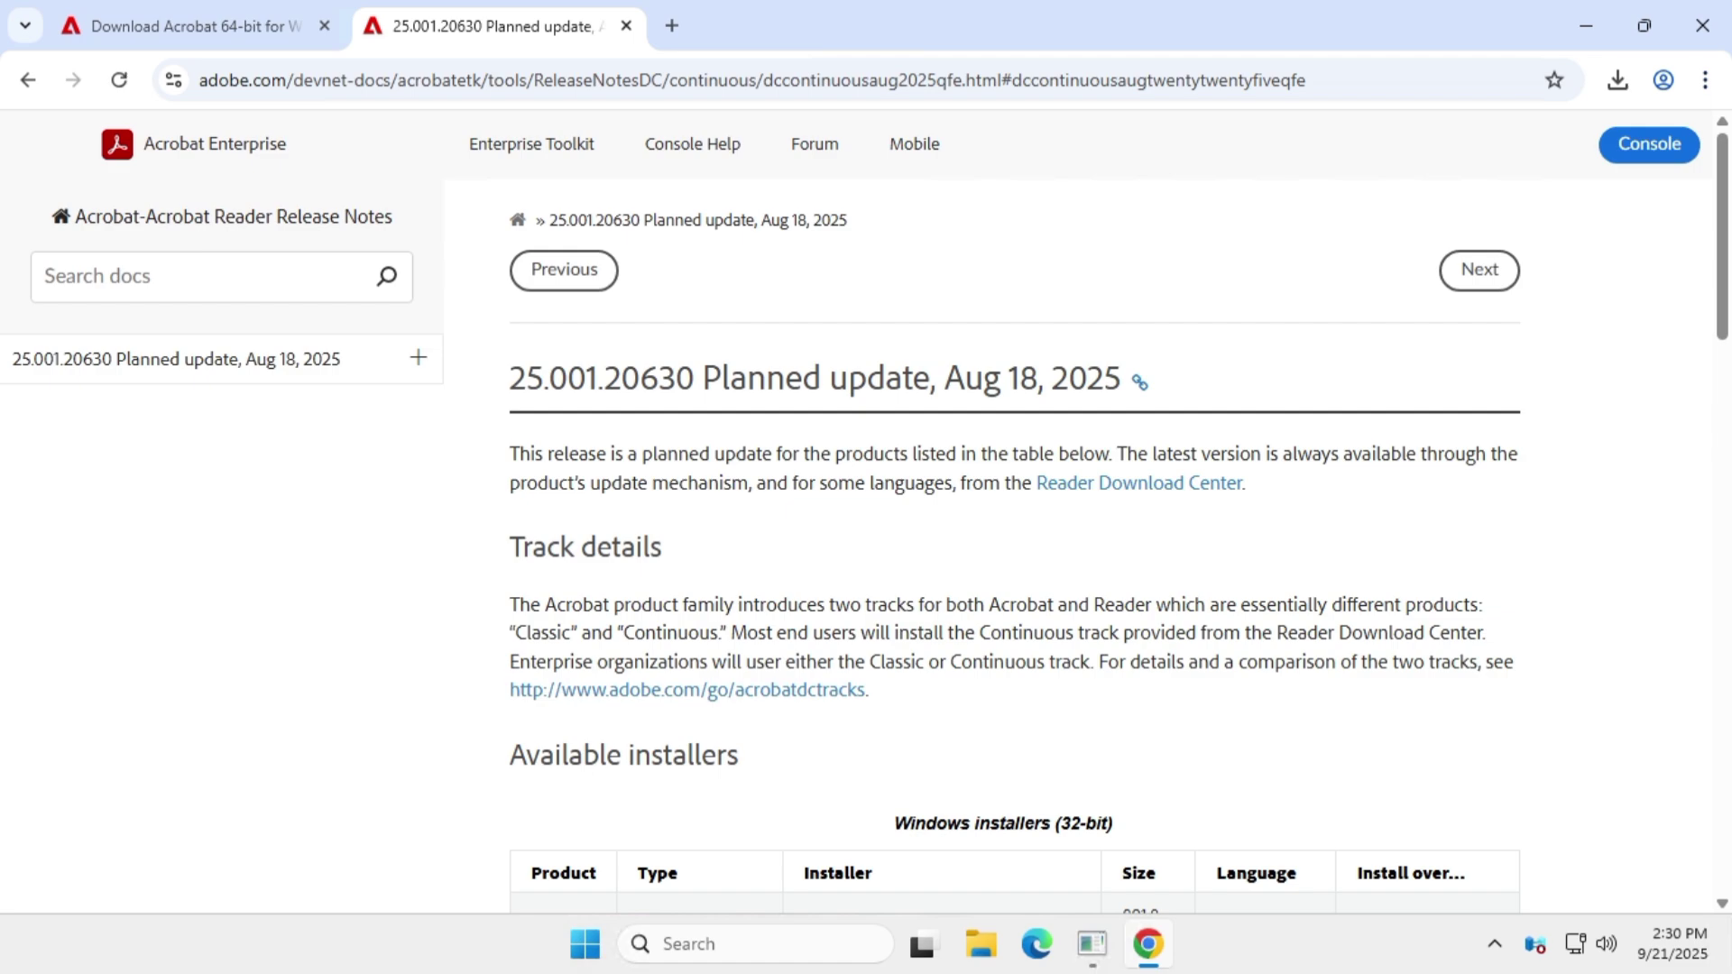
double_click(602, 377)
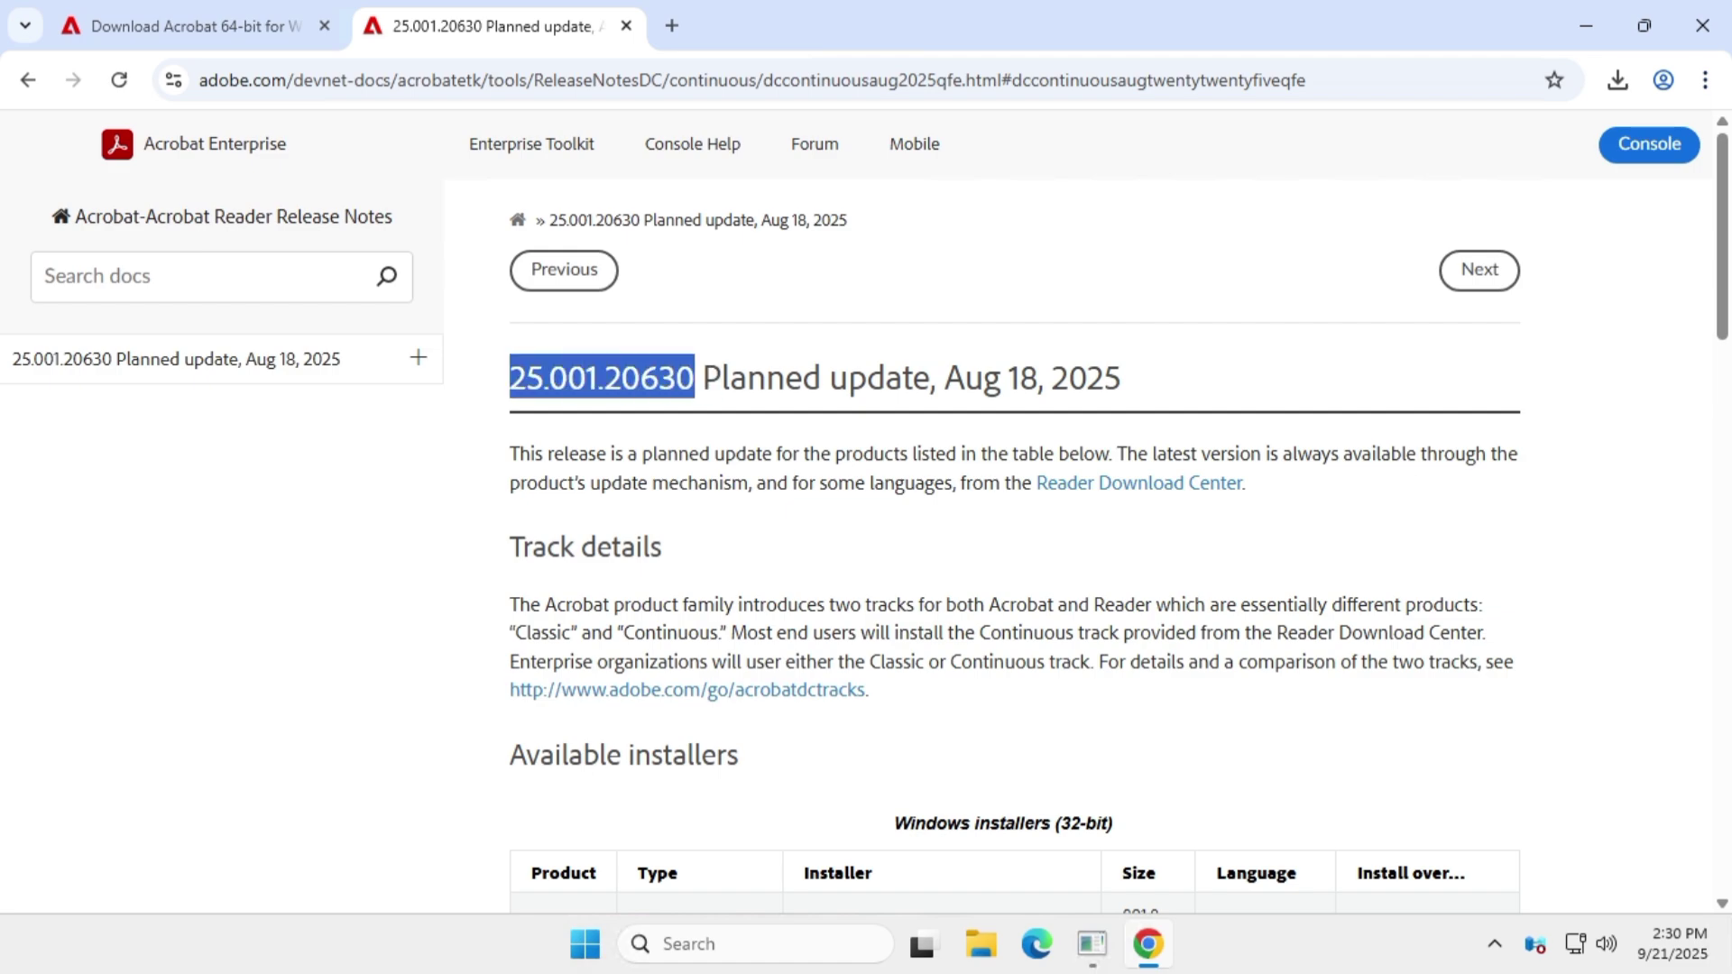
scroll(1402, 472, down, 3)
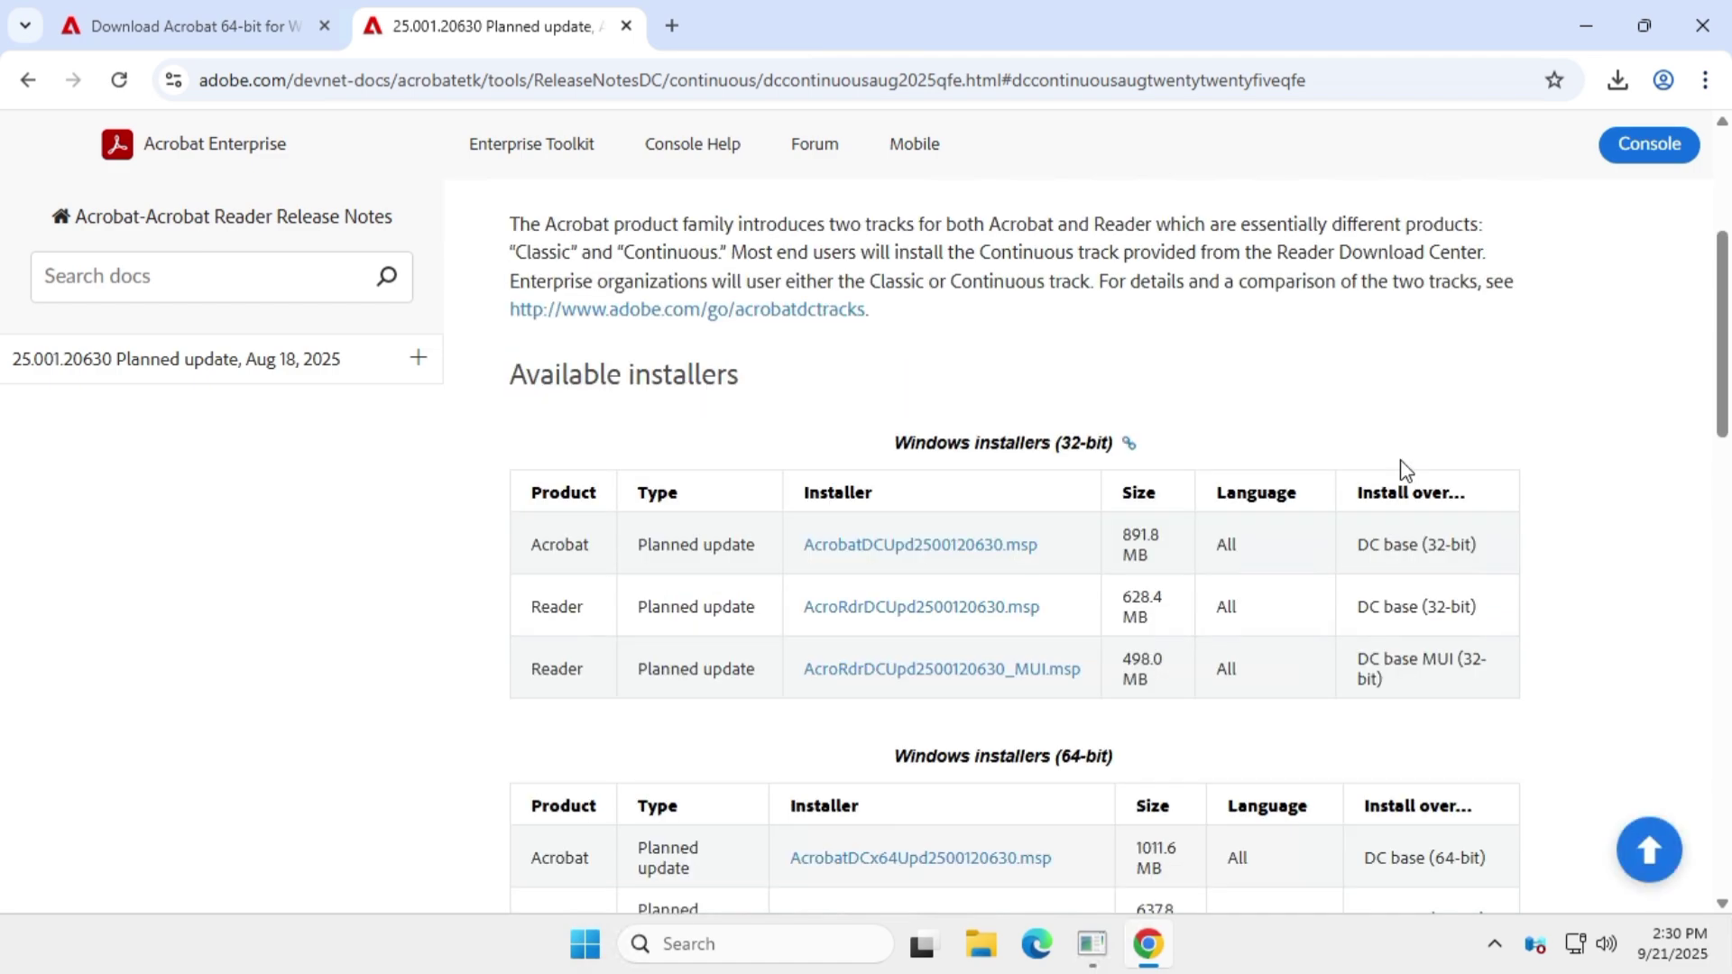
- Download AcrobatDCx64Upd2500120630.msp (1,012 MB) from the 64-bit Windows installers list
drag(891, 442, 1115, 442)
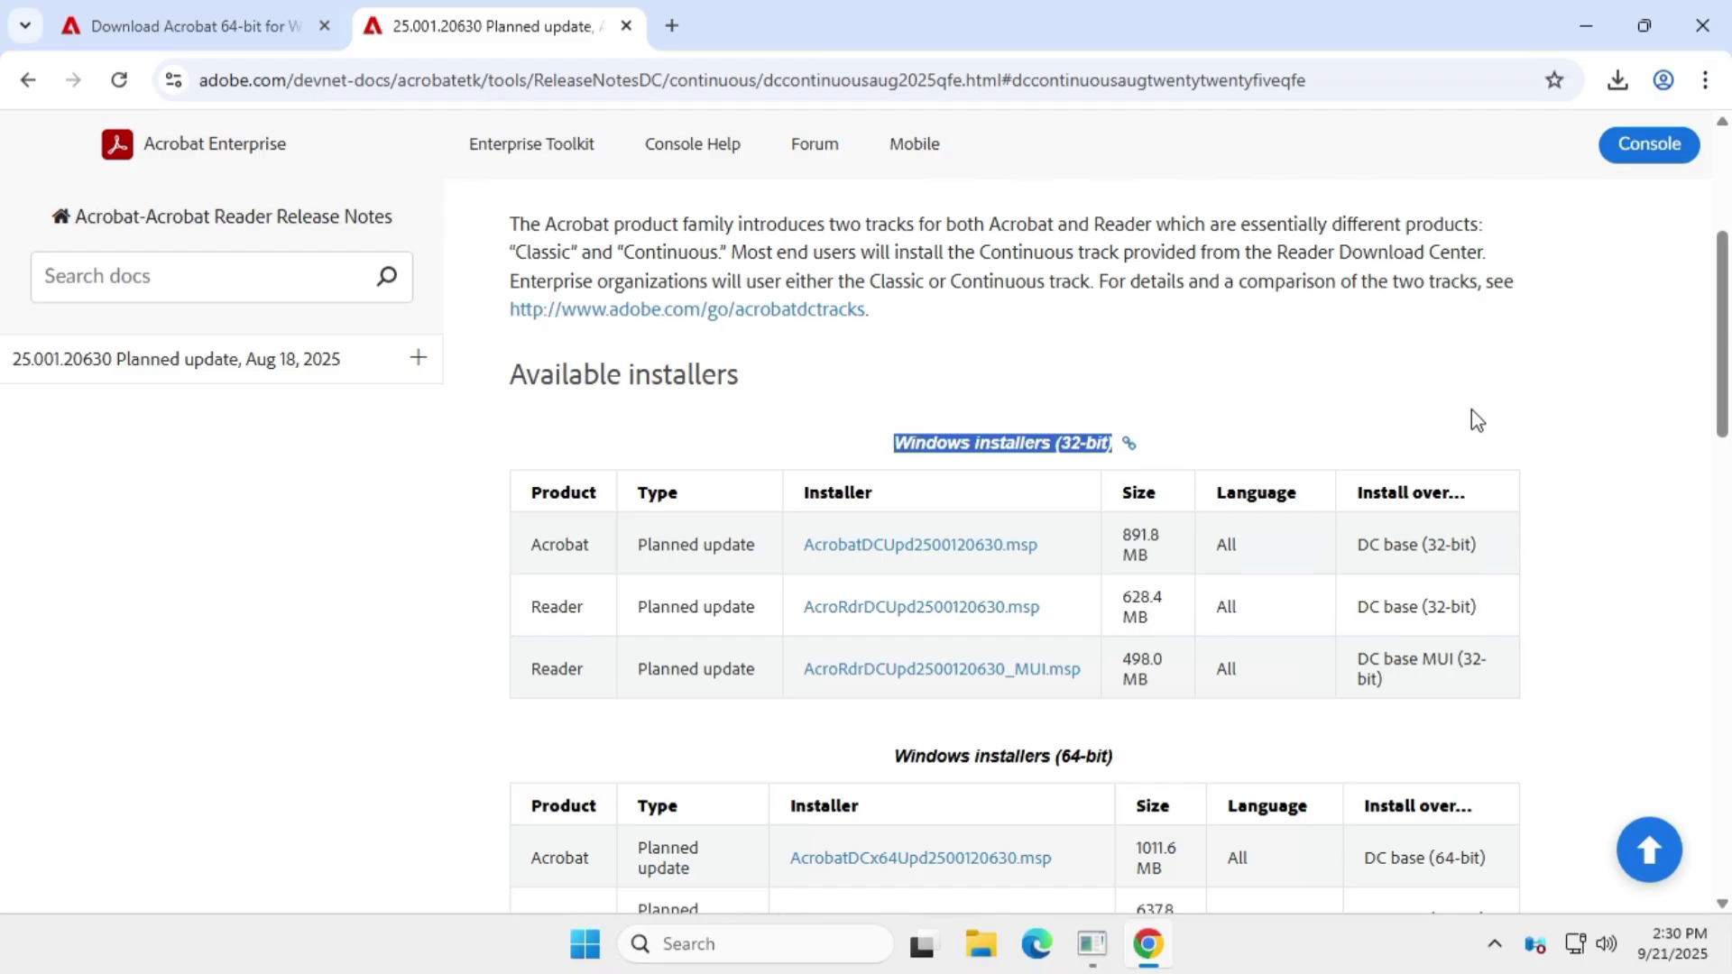
scroll(1470, 417, down, 2)
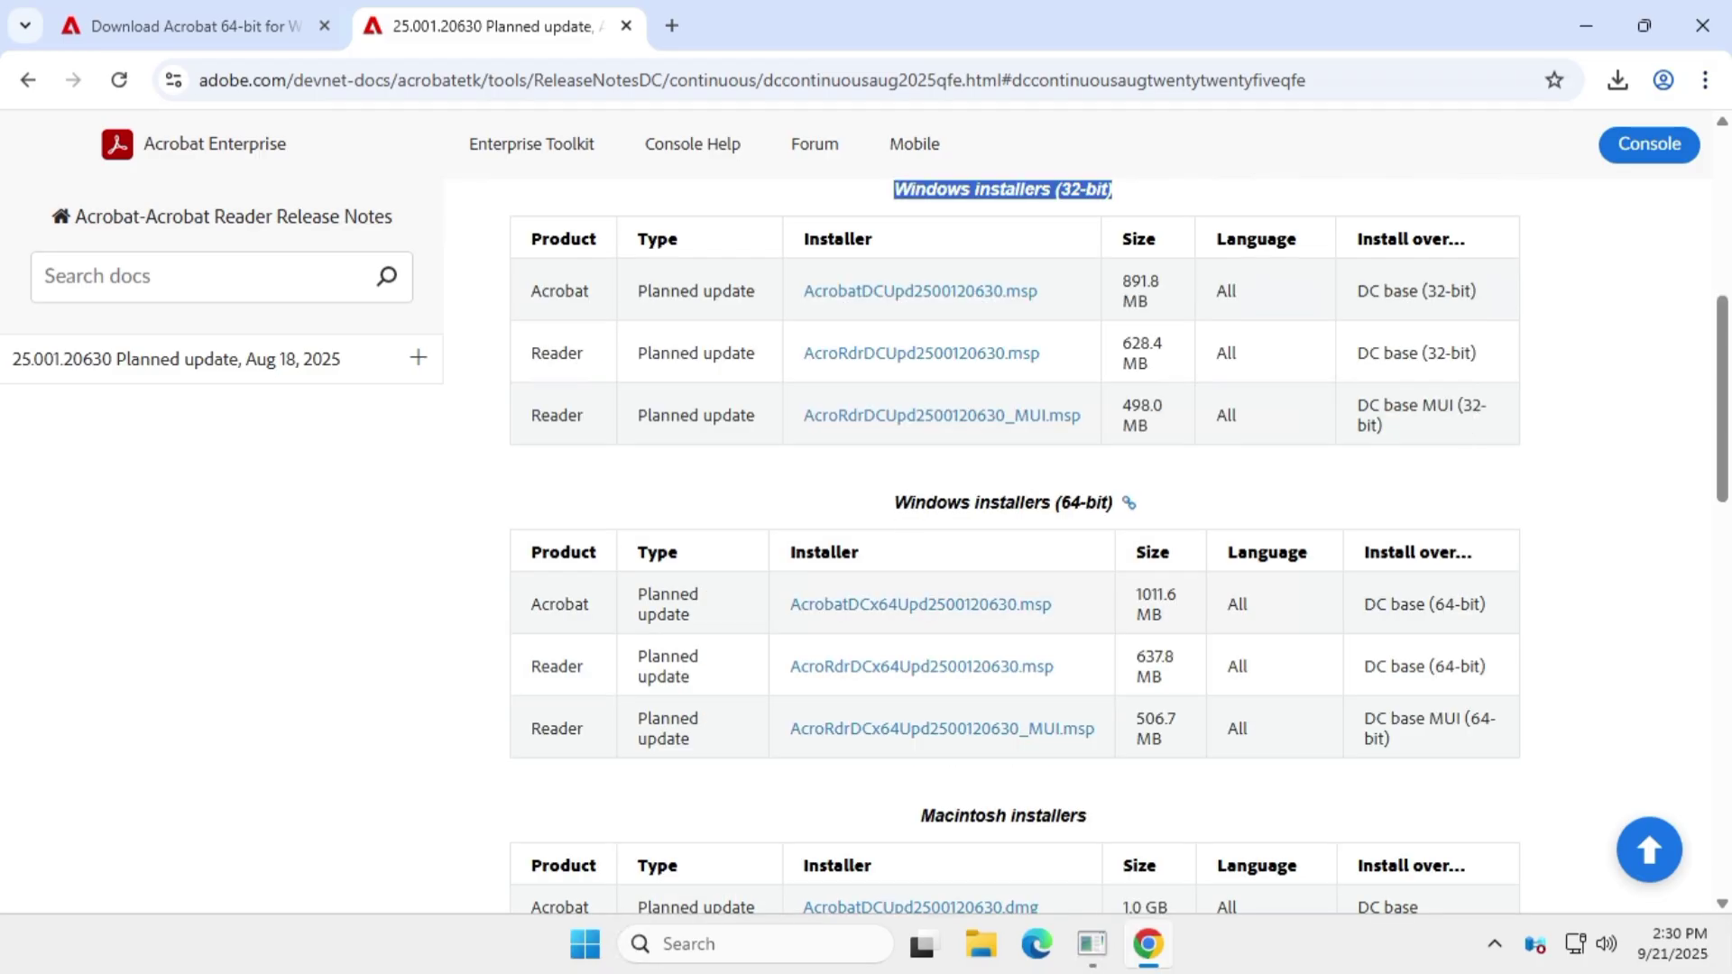
drag(895, 503, 1119, 505)
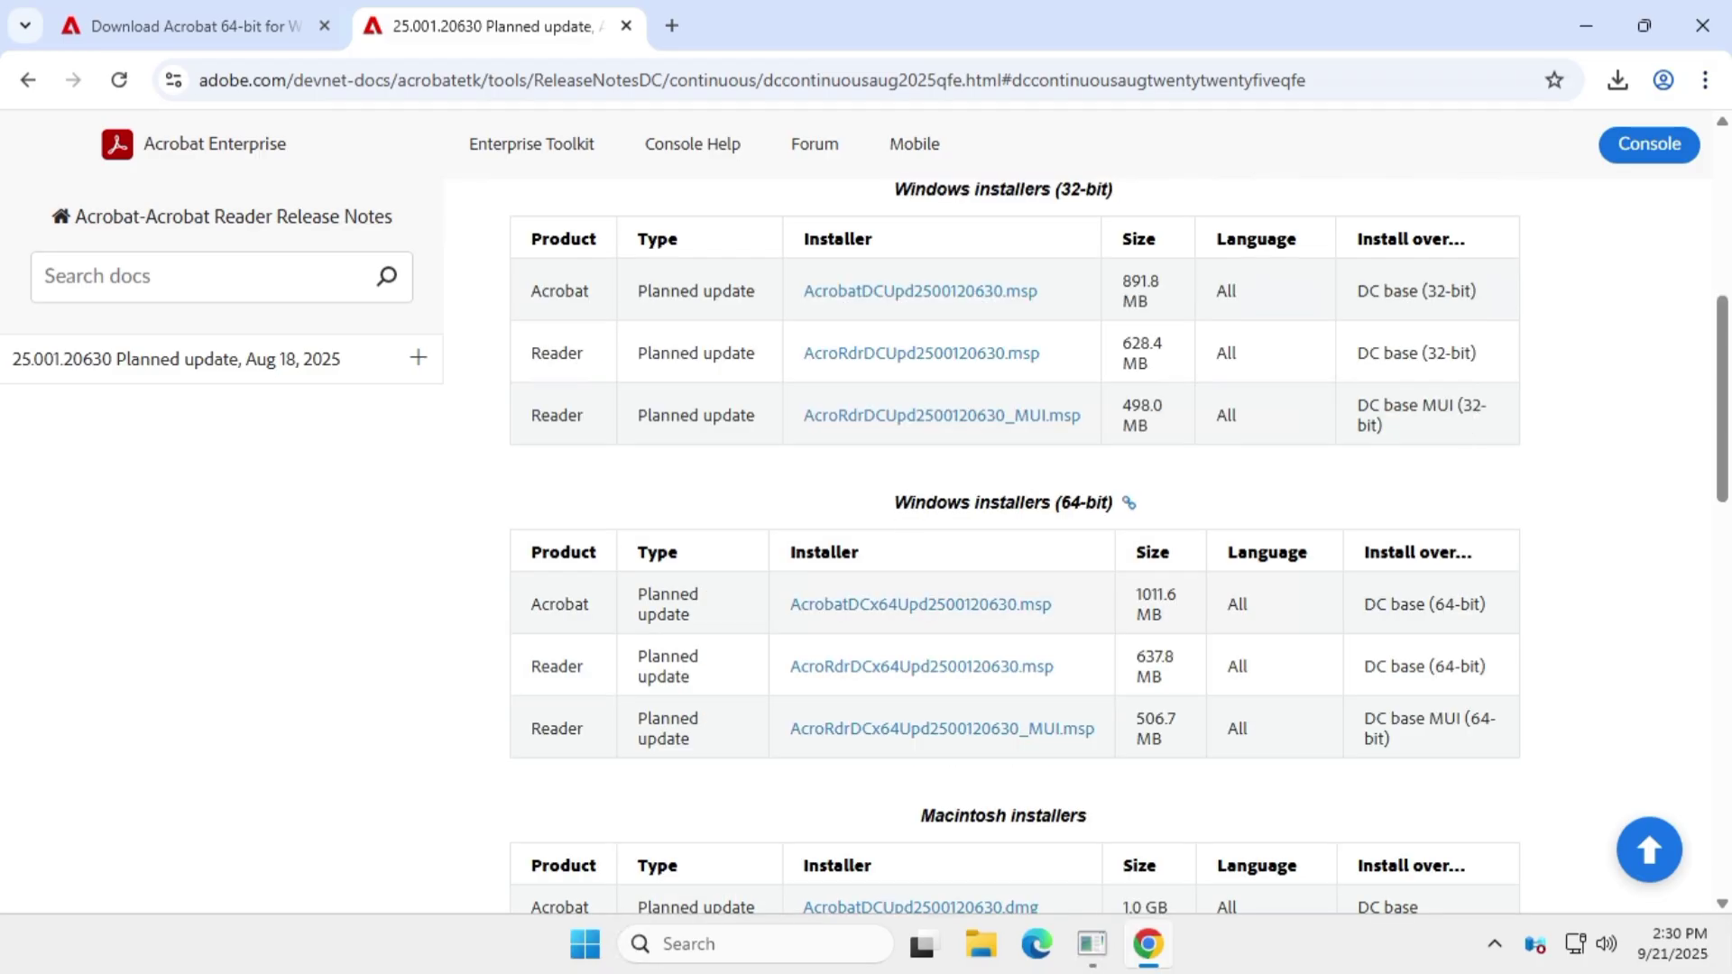
click(1405, 475)
double_click(560, 603)
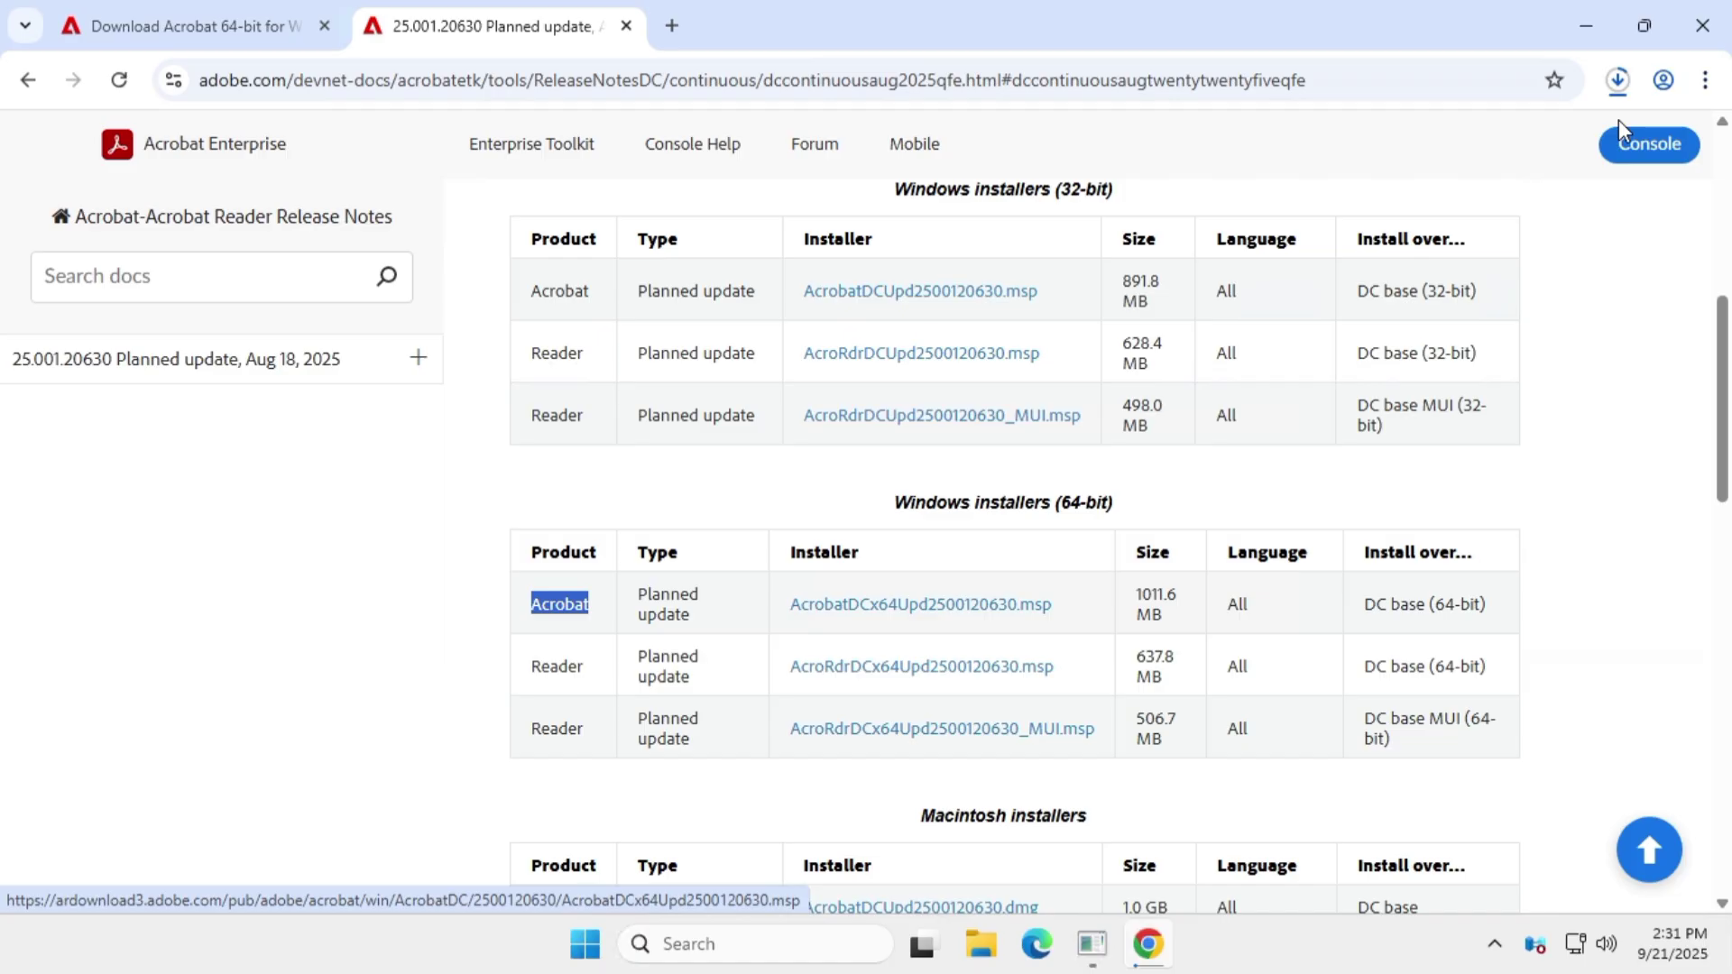
click(1619, 83)
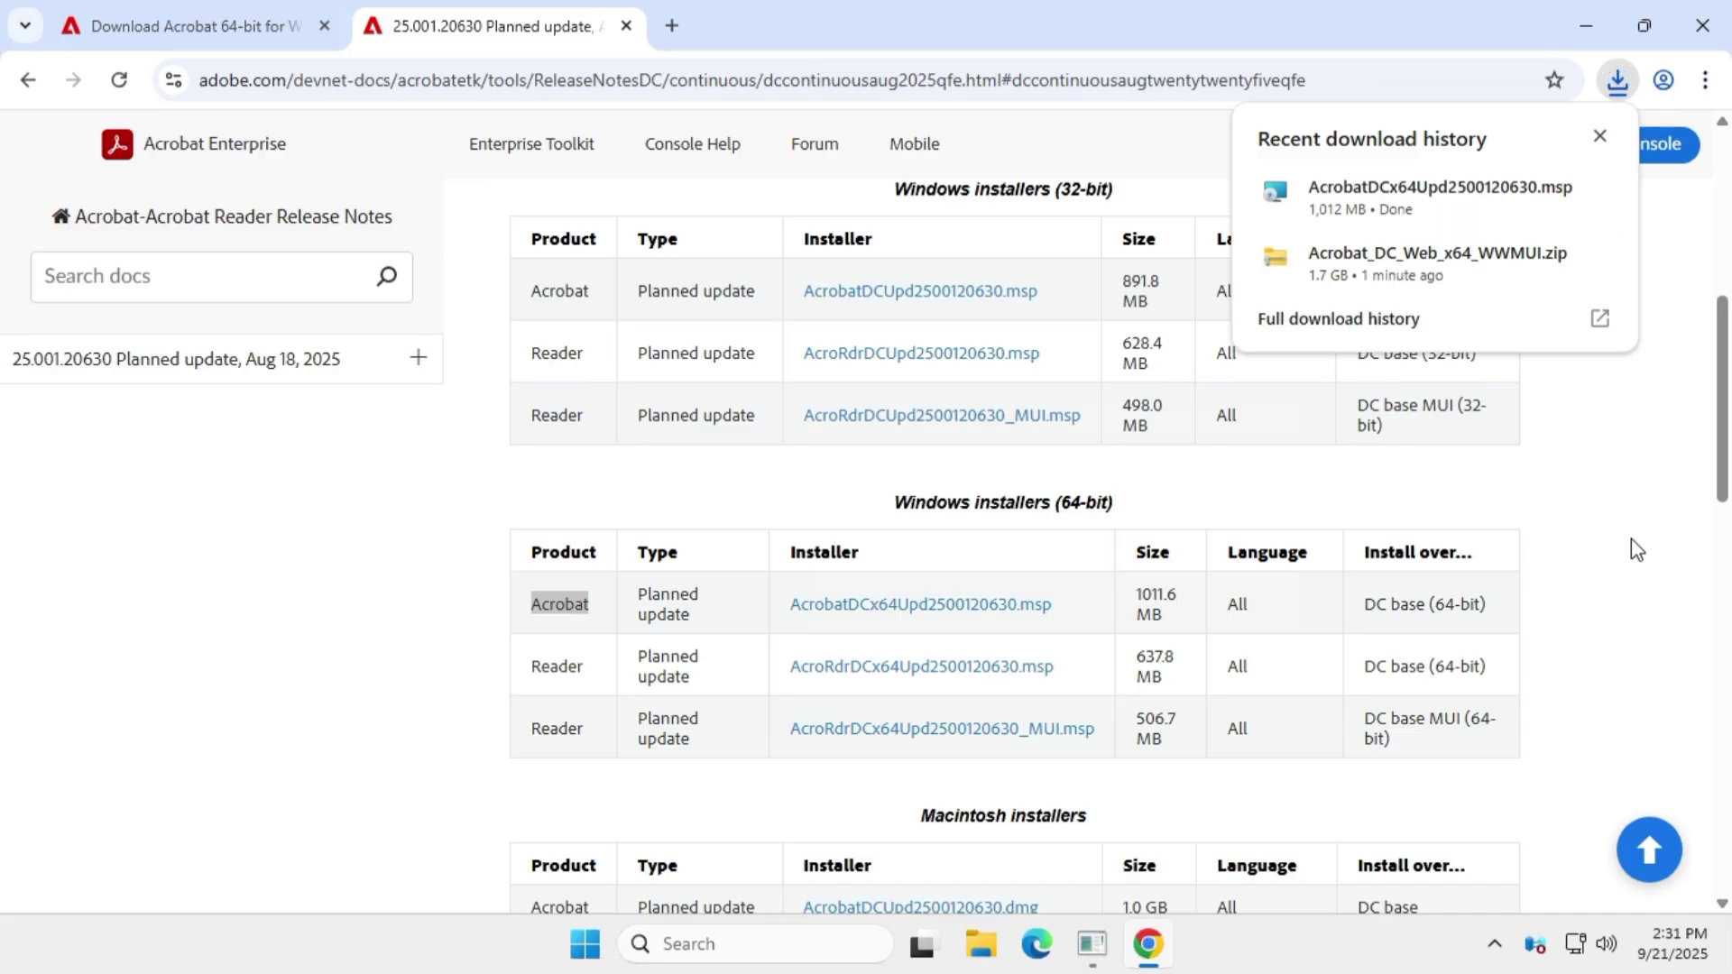
- Extract Acrobat_DC_Web_x64_WWMUI.zip into Downloads with 7-Zip's Extract Here
click(1549, 258)
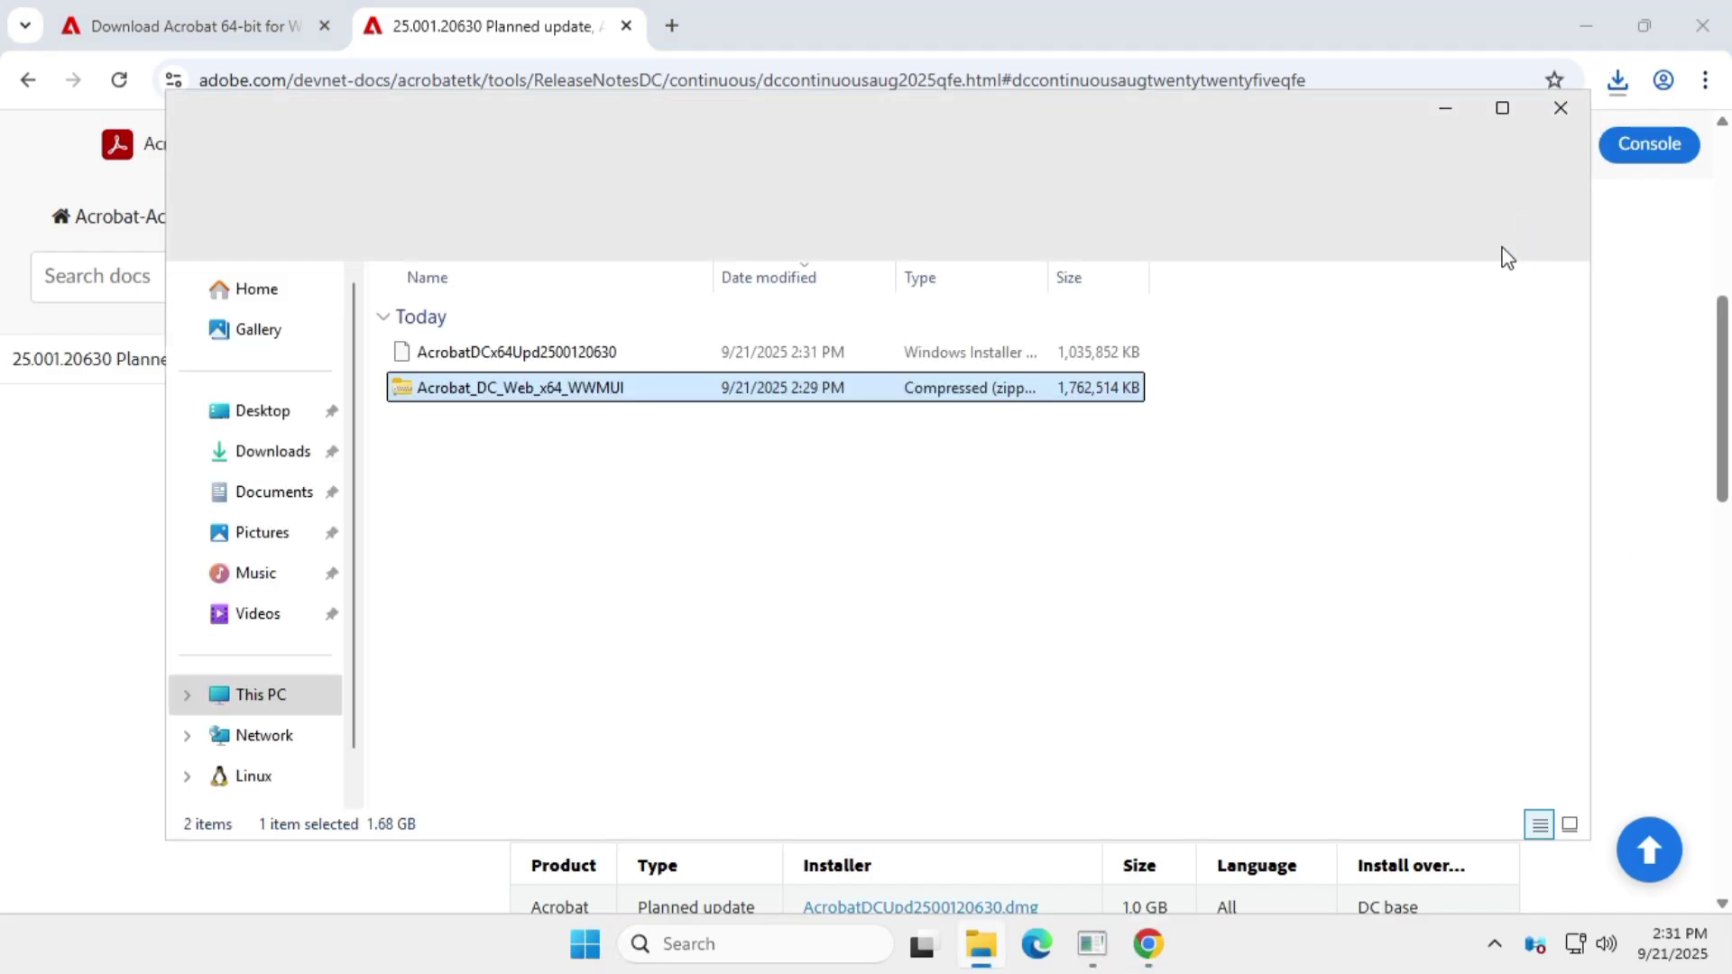
click(1585, 34)
click(942, 518)
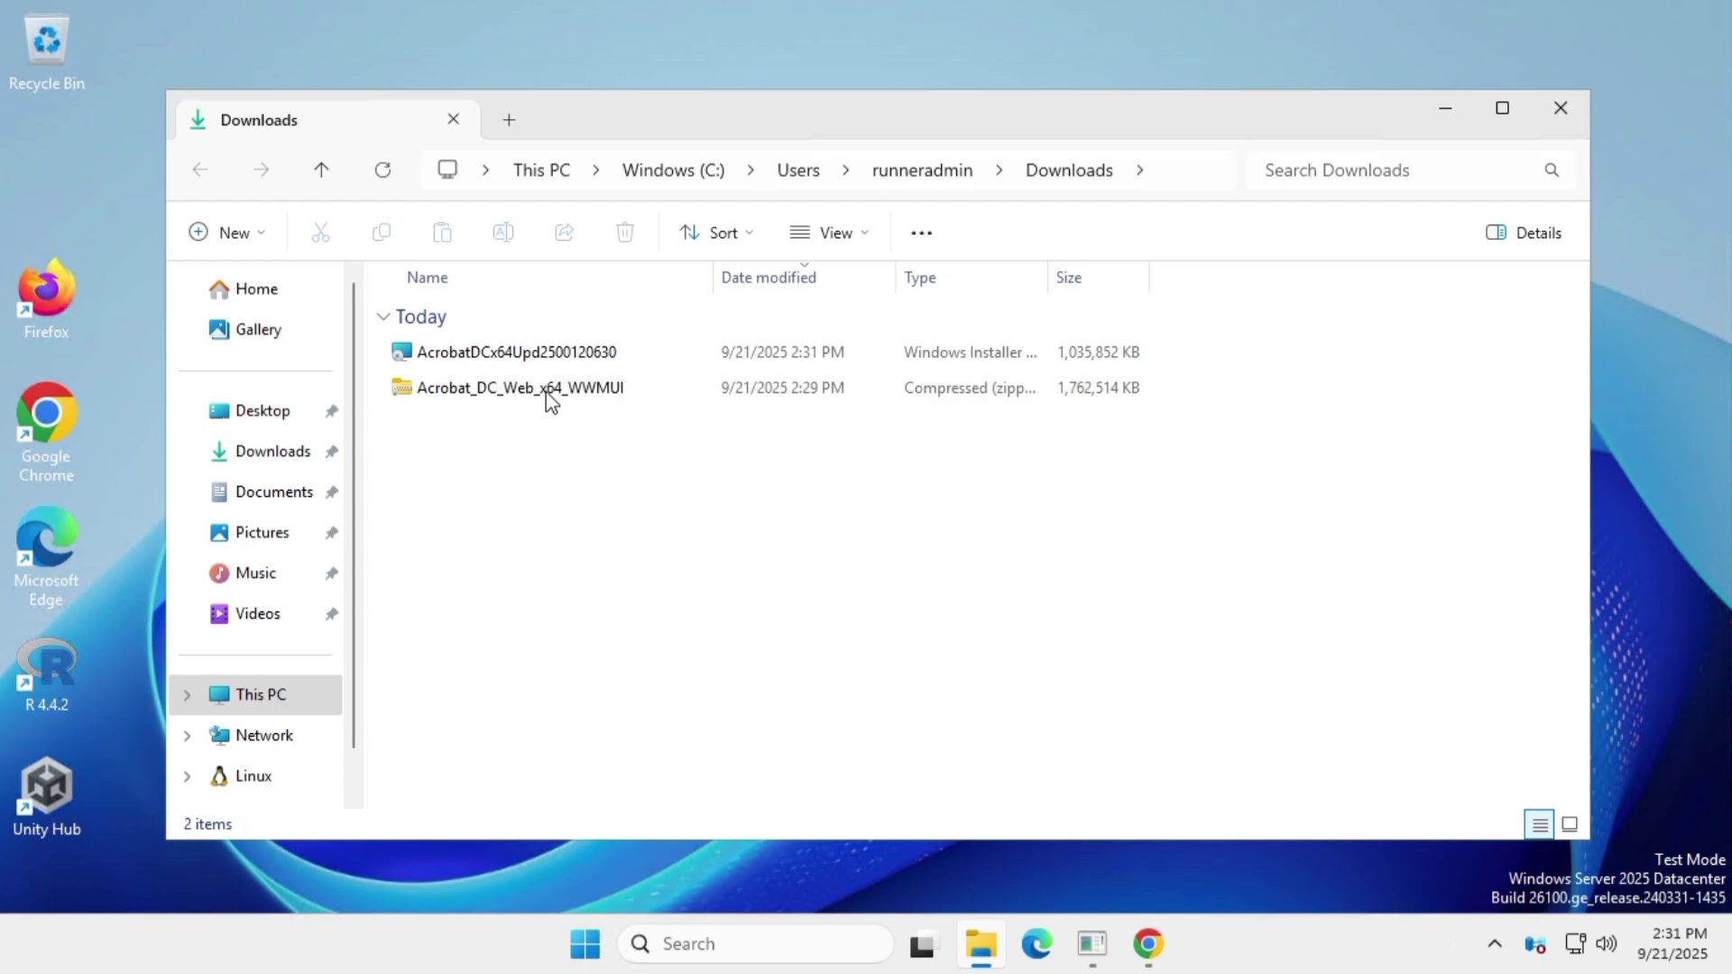
click(545, 392)
right_click(545, 392)
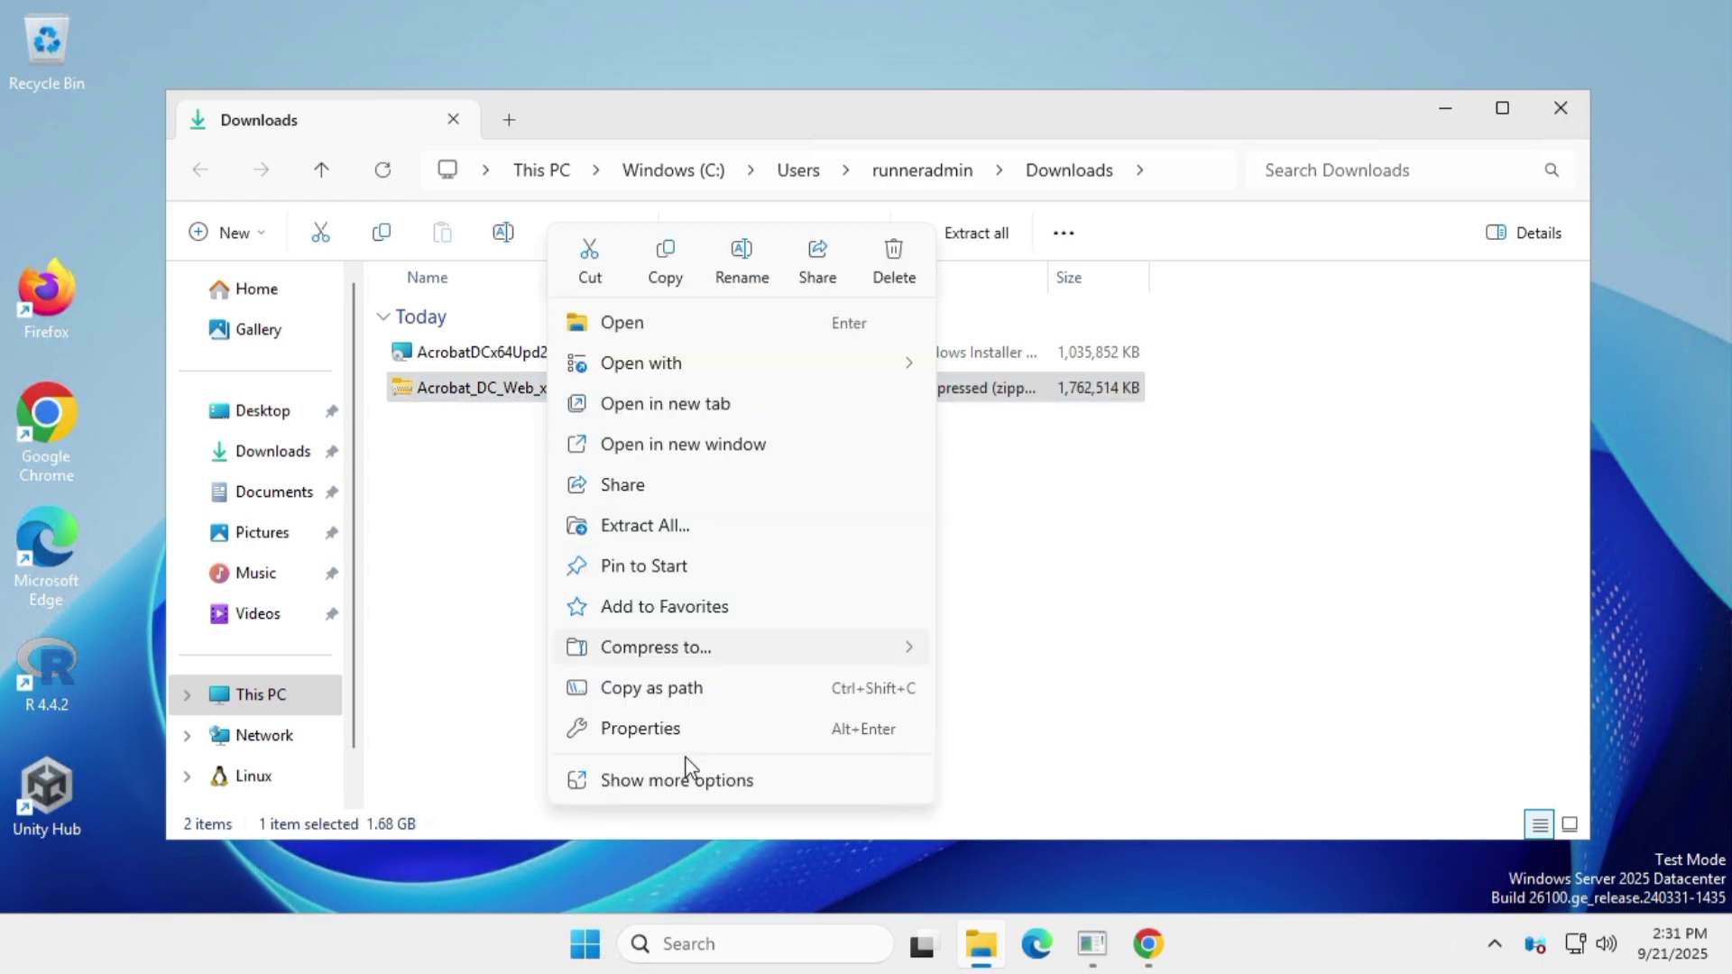
click(783, 781)
mouse_move(612, 485)
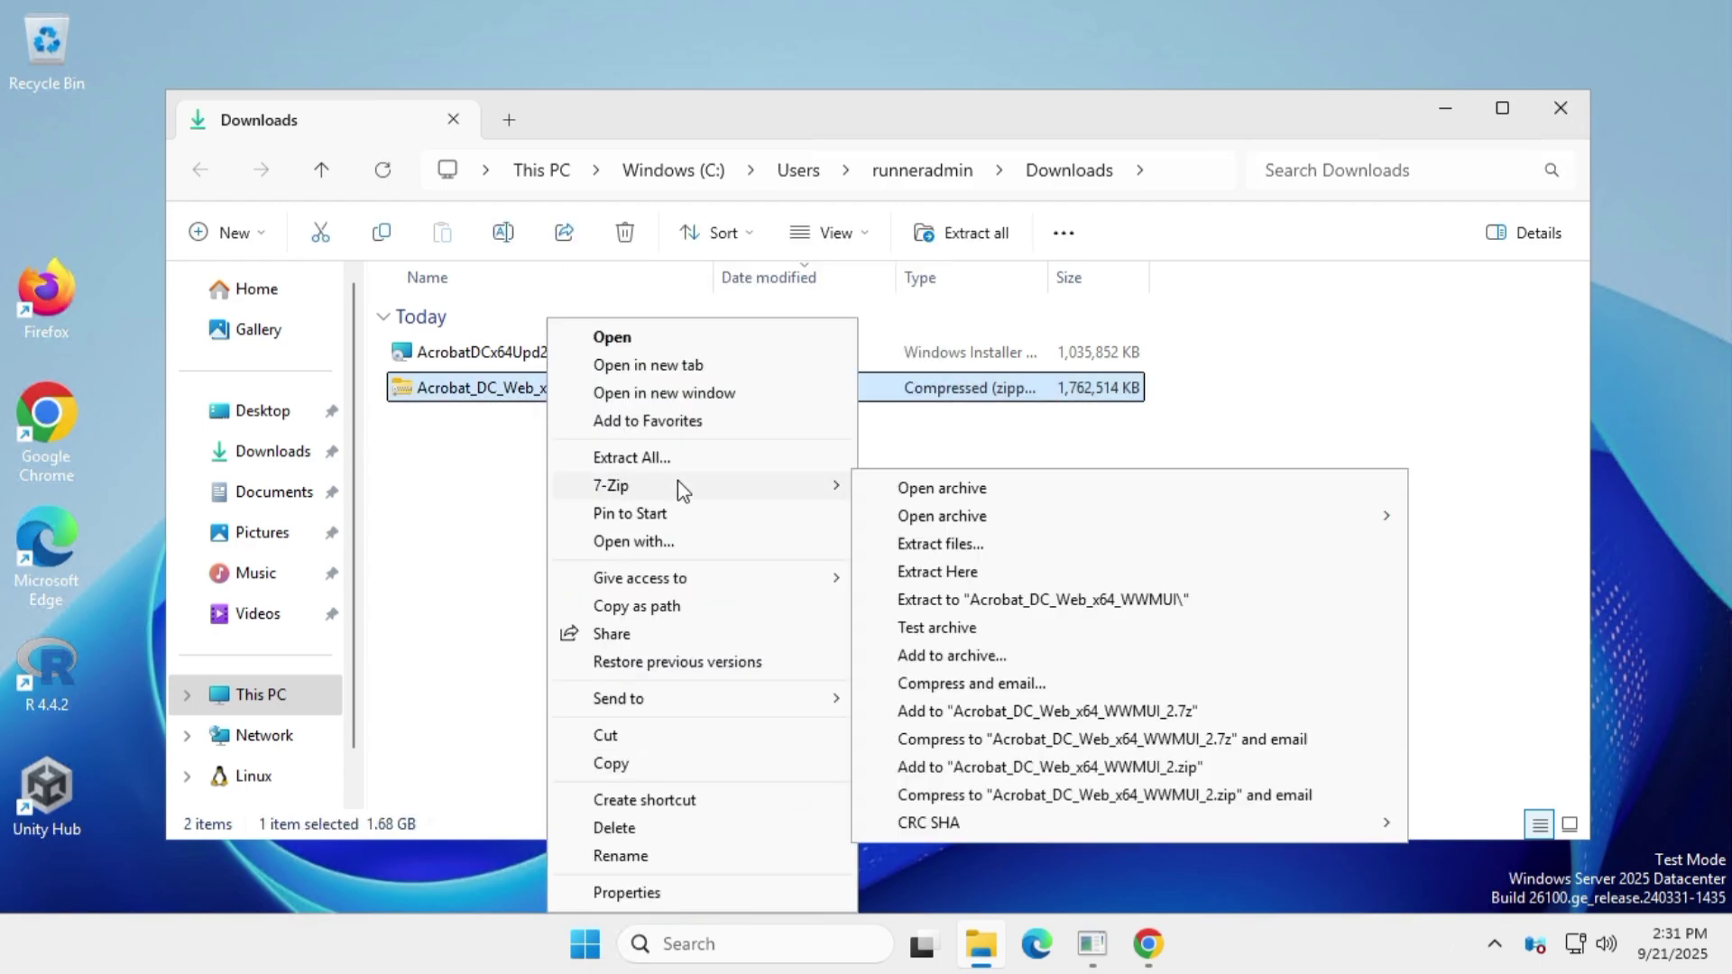
click(1144, 575)
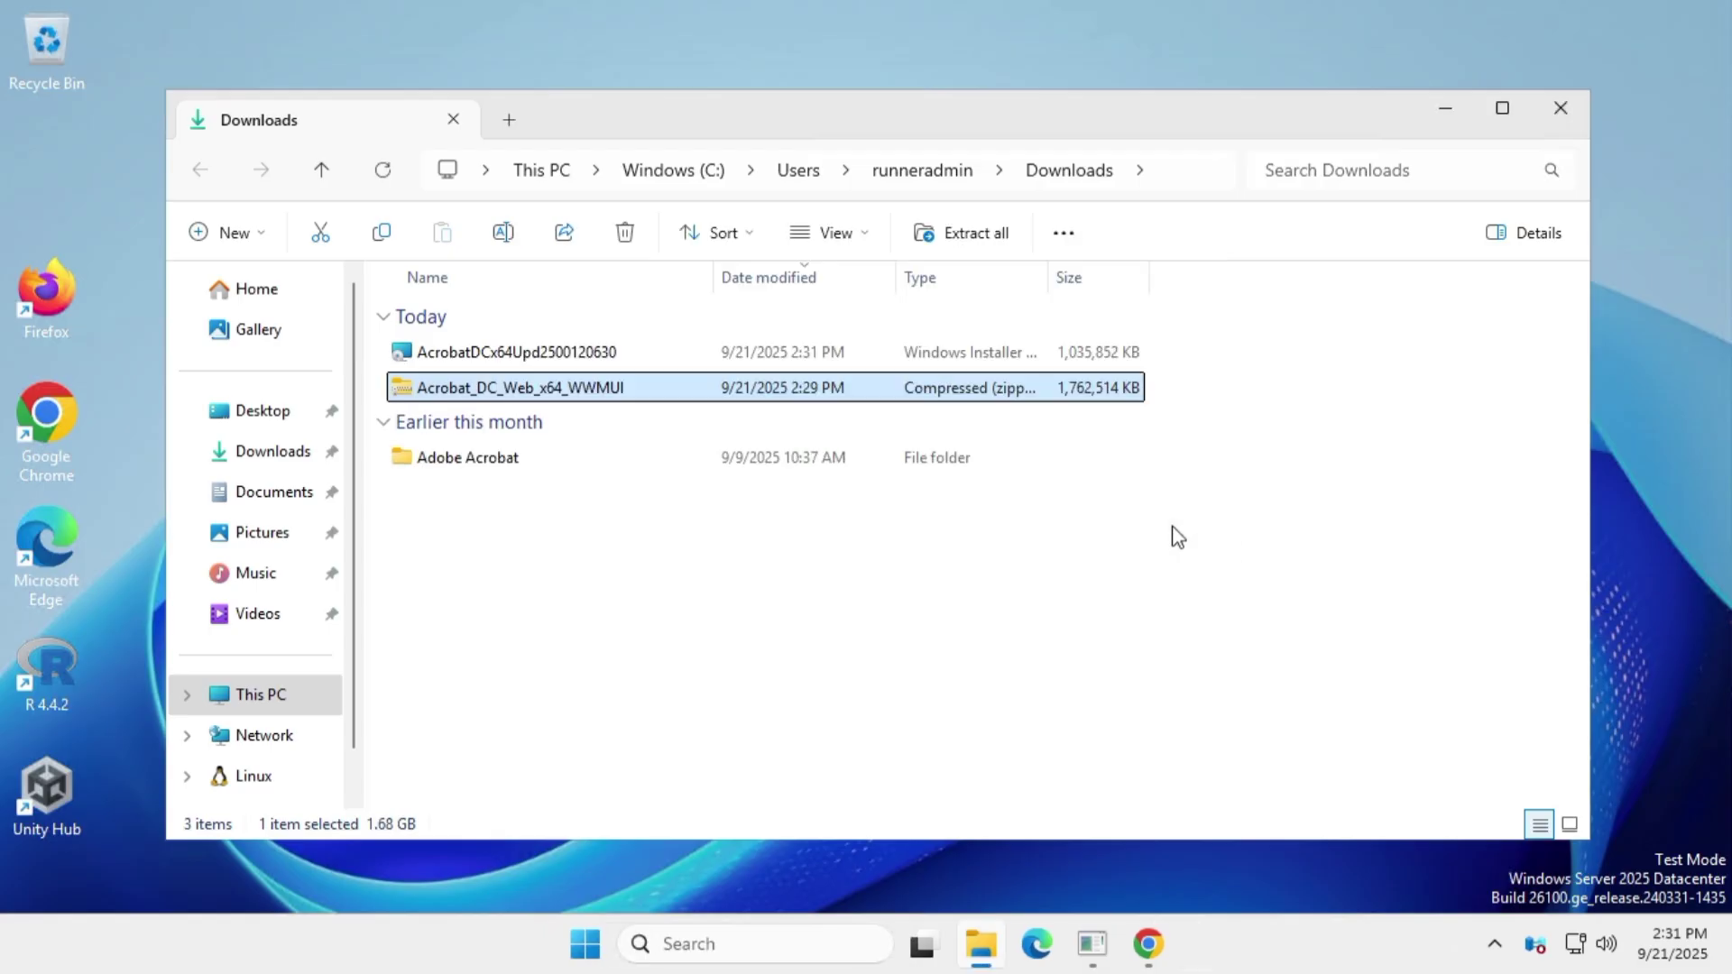
- Open the extracted Adobe Acrobat folder maximized and turn on file name extensions
click(615, 465)
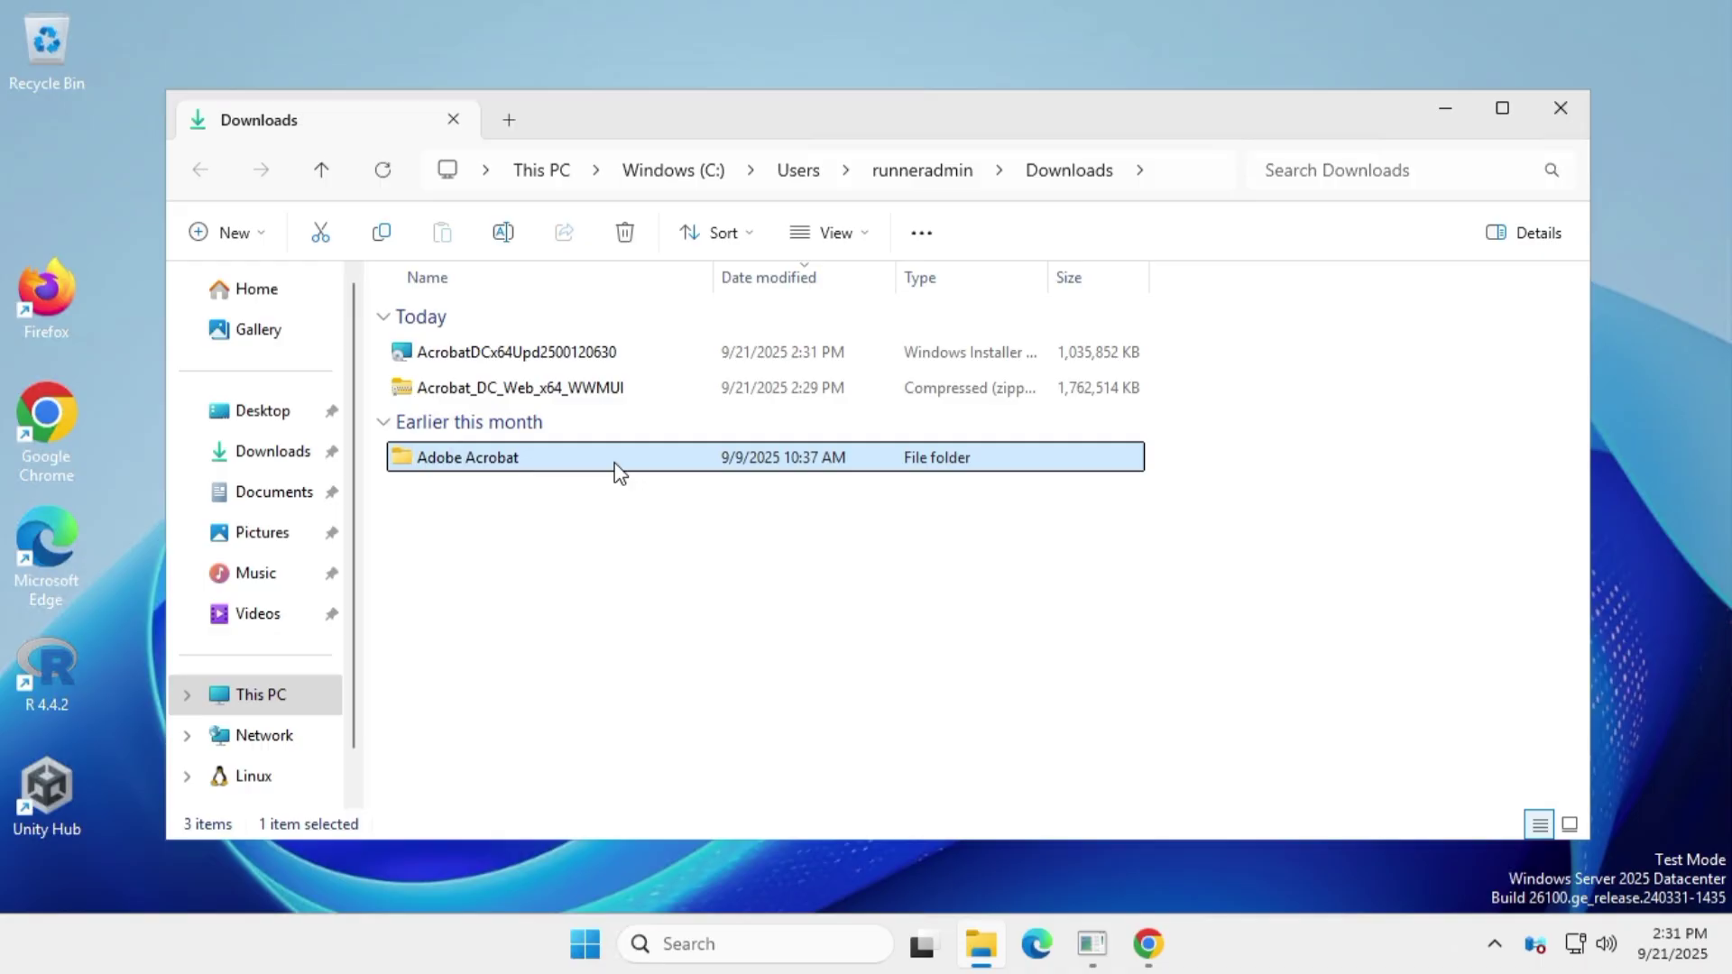
double_click(617, 469)
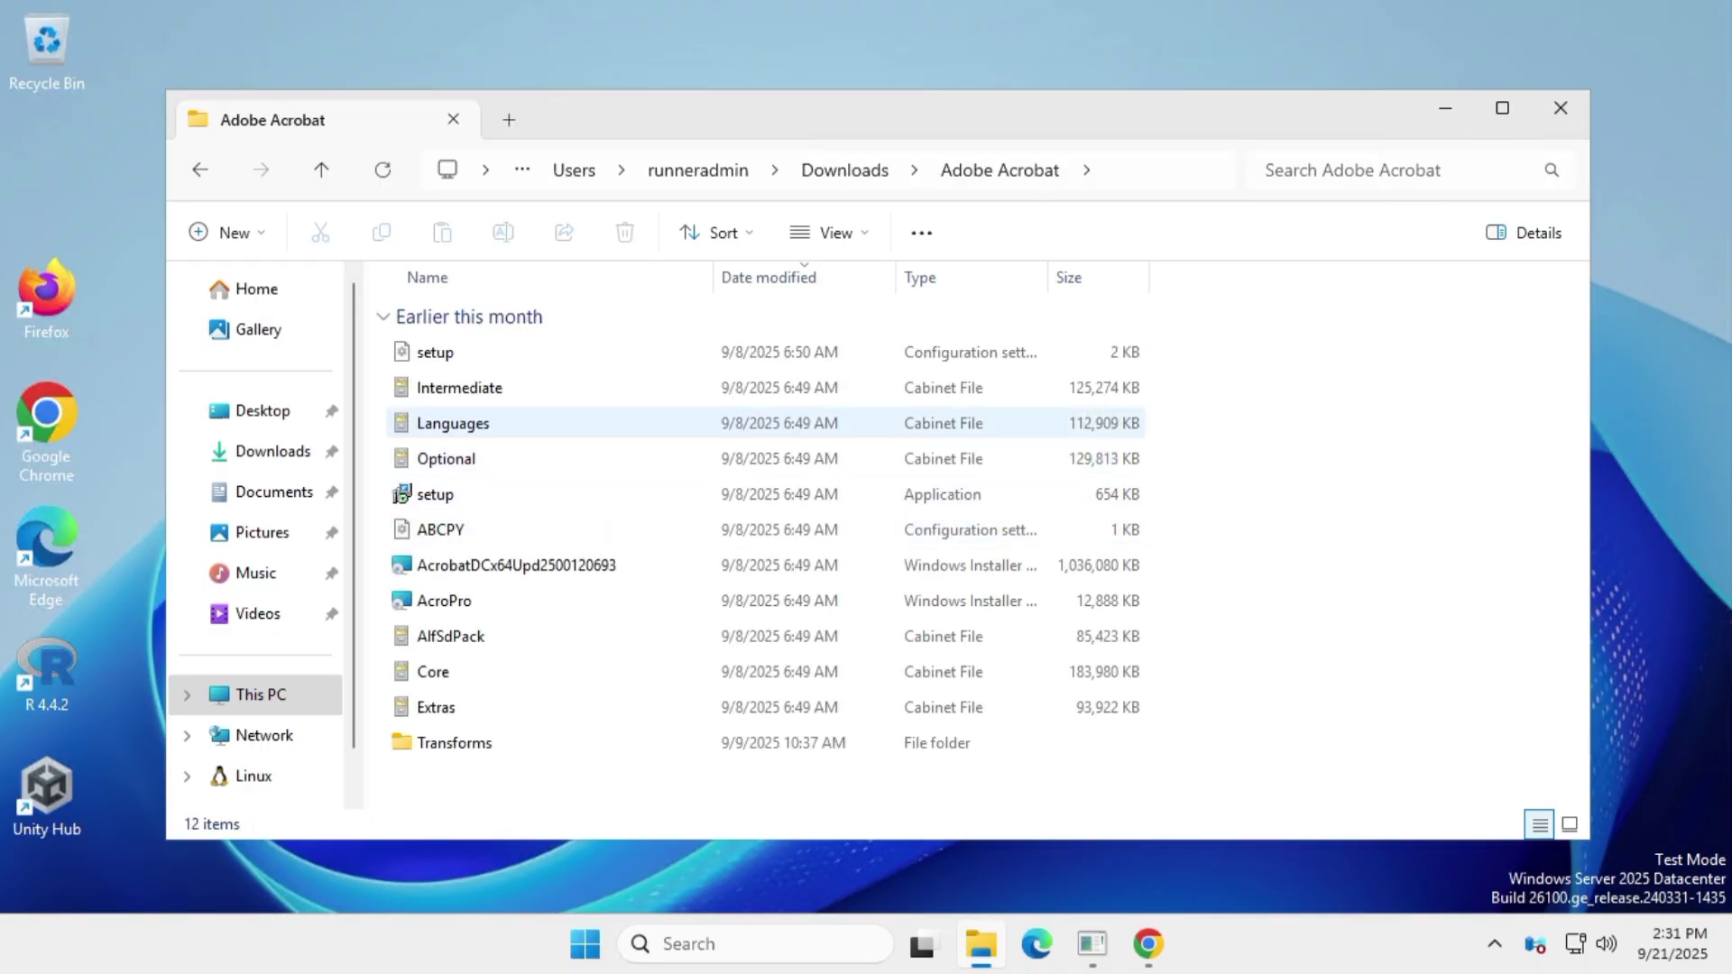
click(1502, 108)
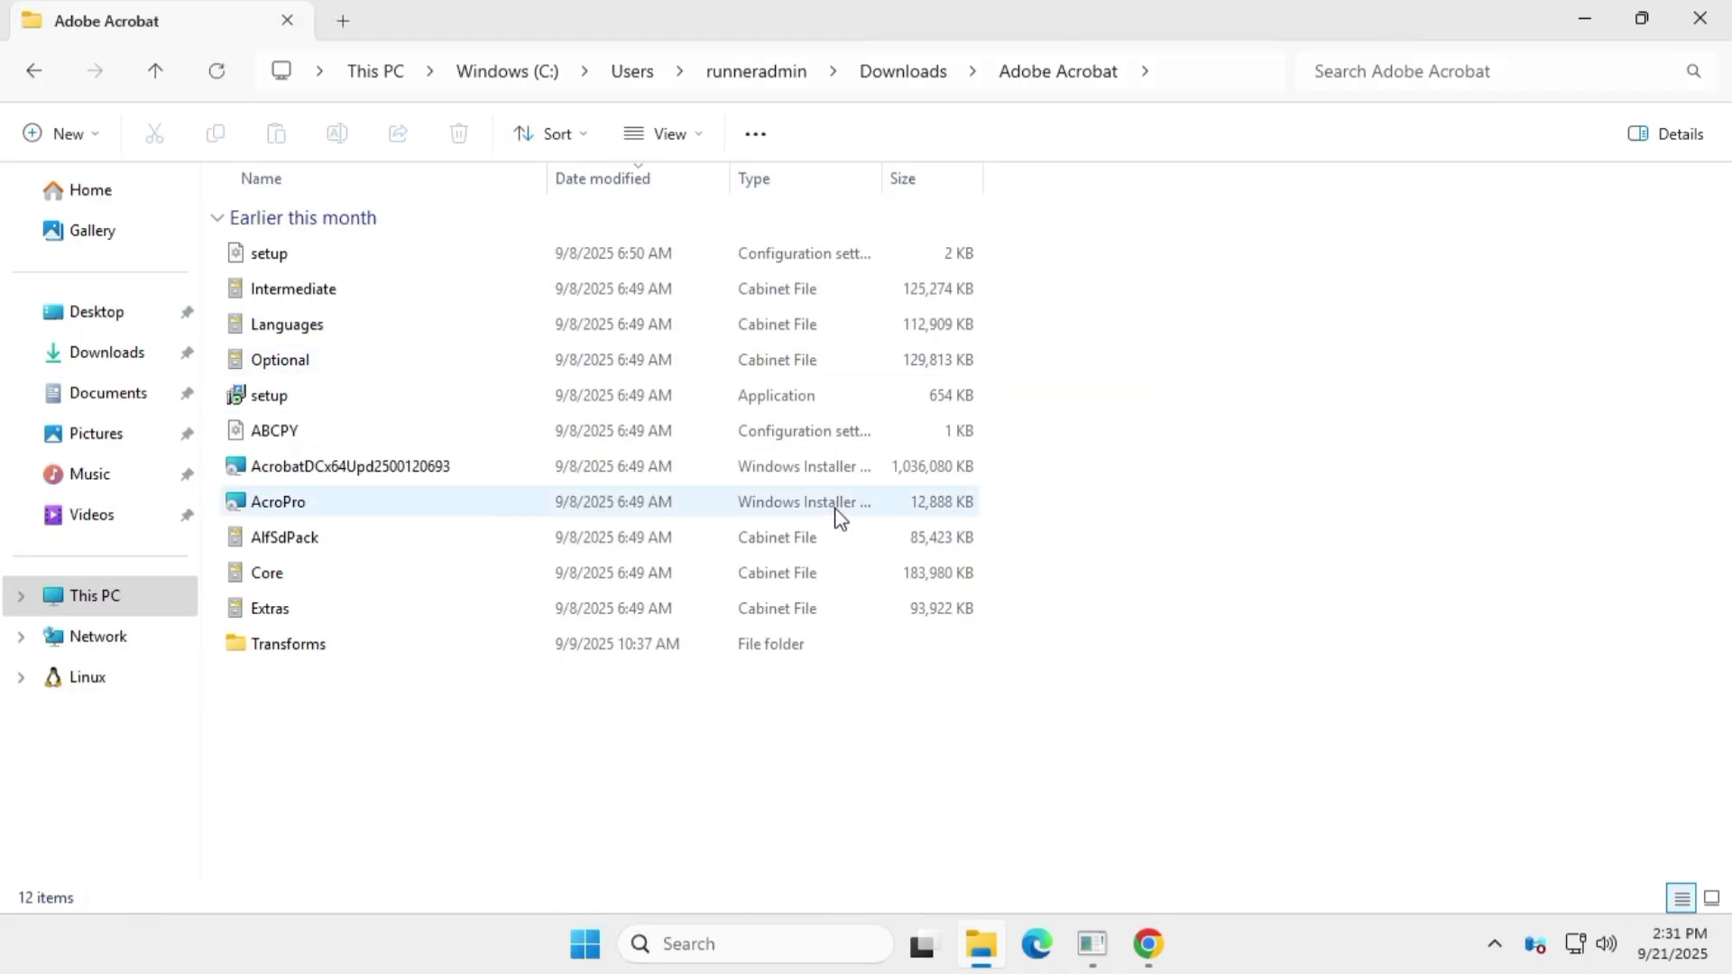
click(693, 135)
mouse_move(657, 606)
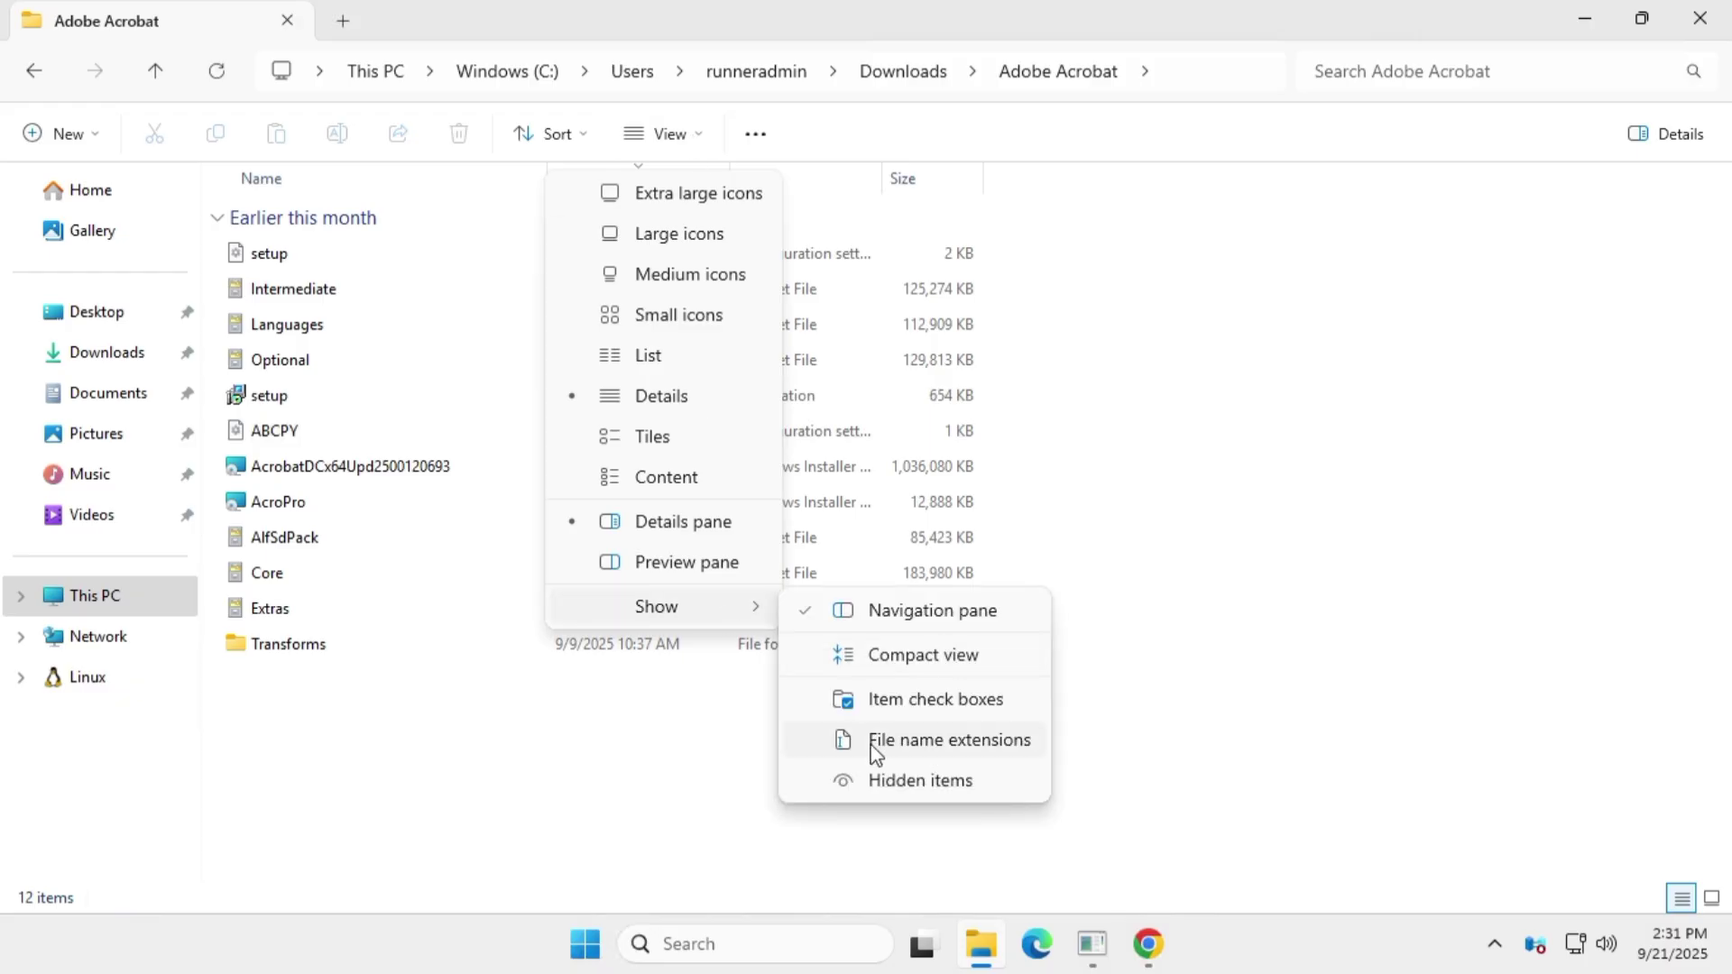
click(1028, 740)
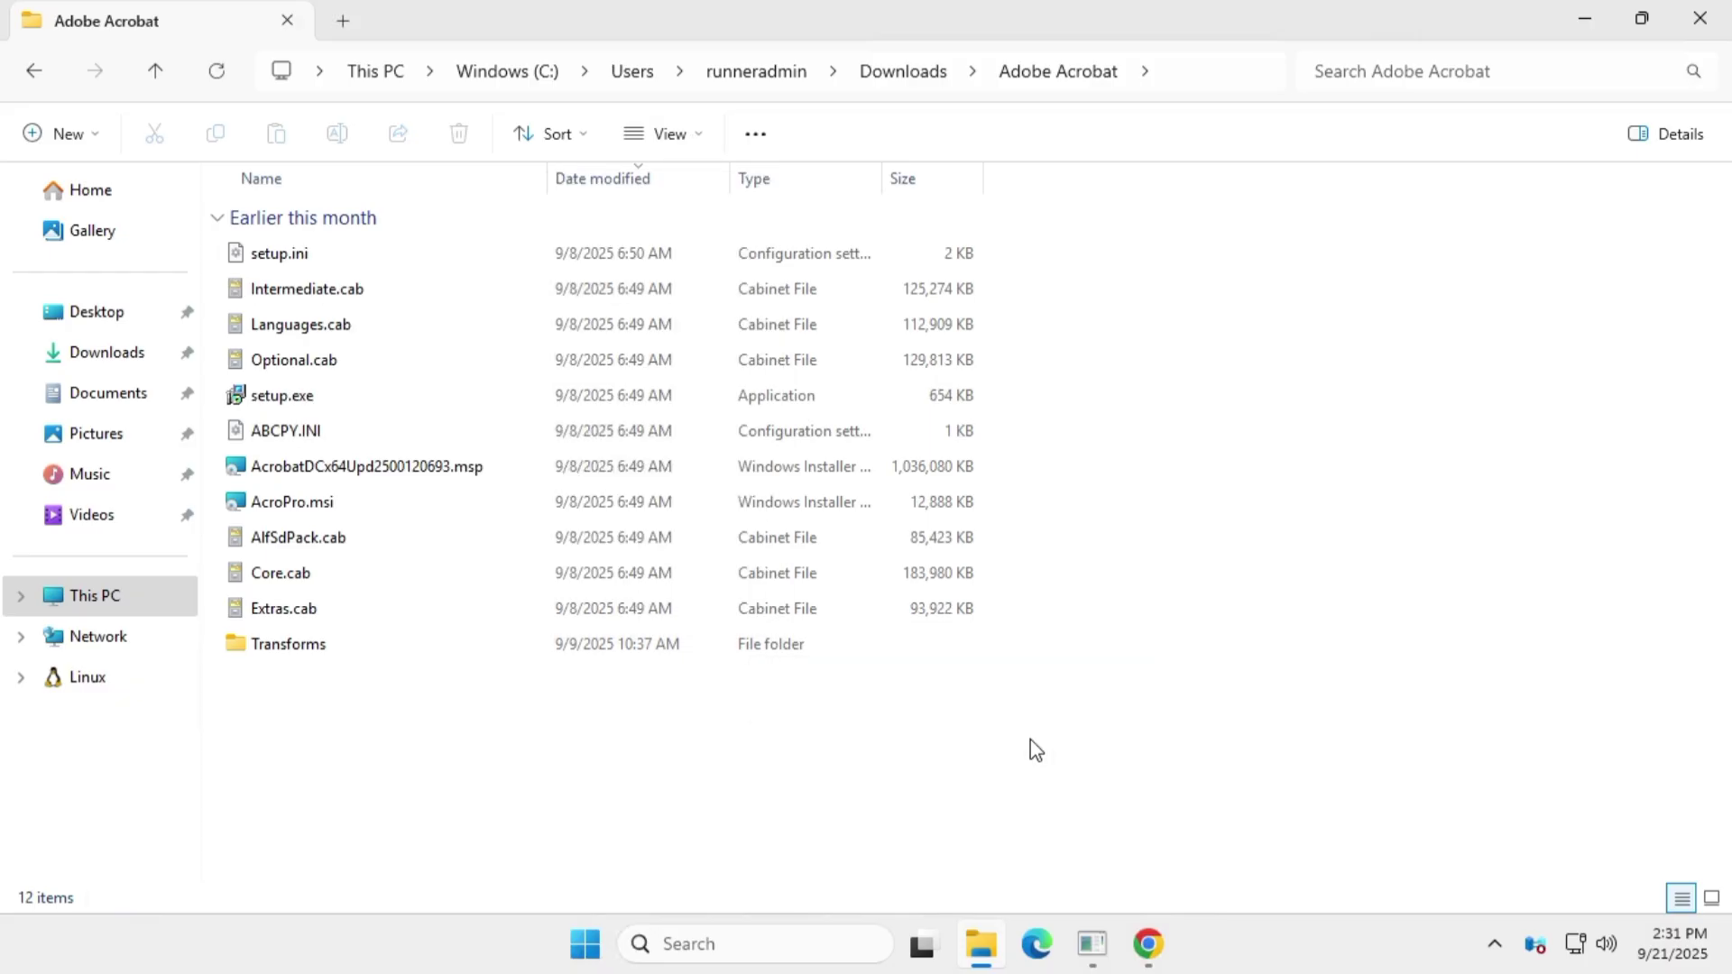
- Rename AcrobatDCx64Upd2500120693.msp to AcrobatDCx64Upd2500120693.msp.bak, then return to Downloads
click(406, 471)
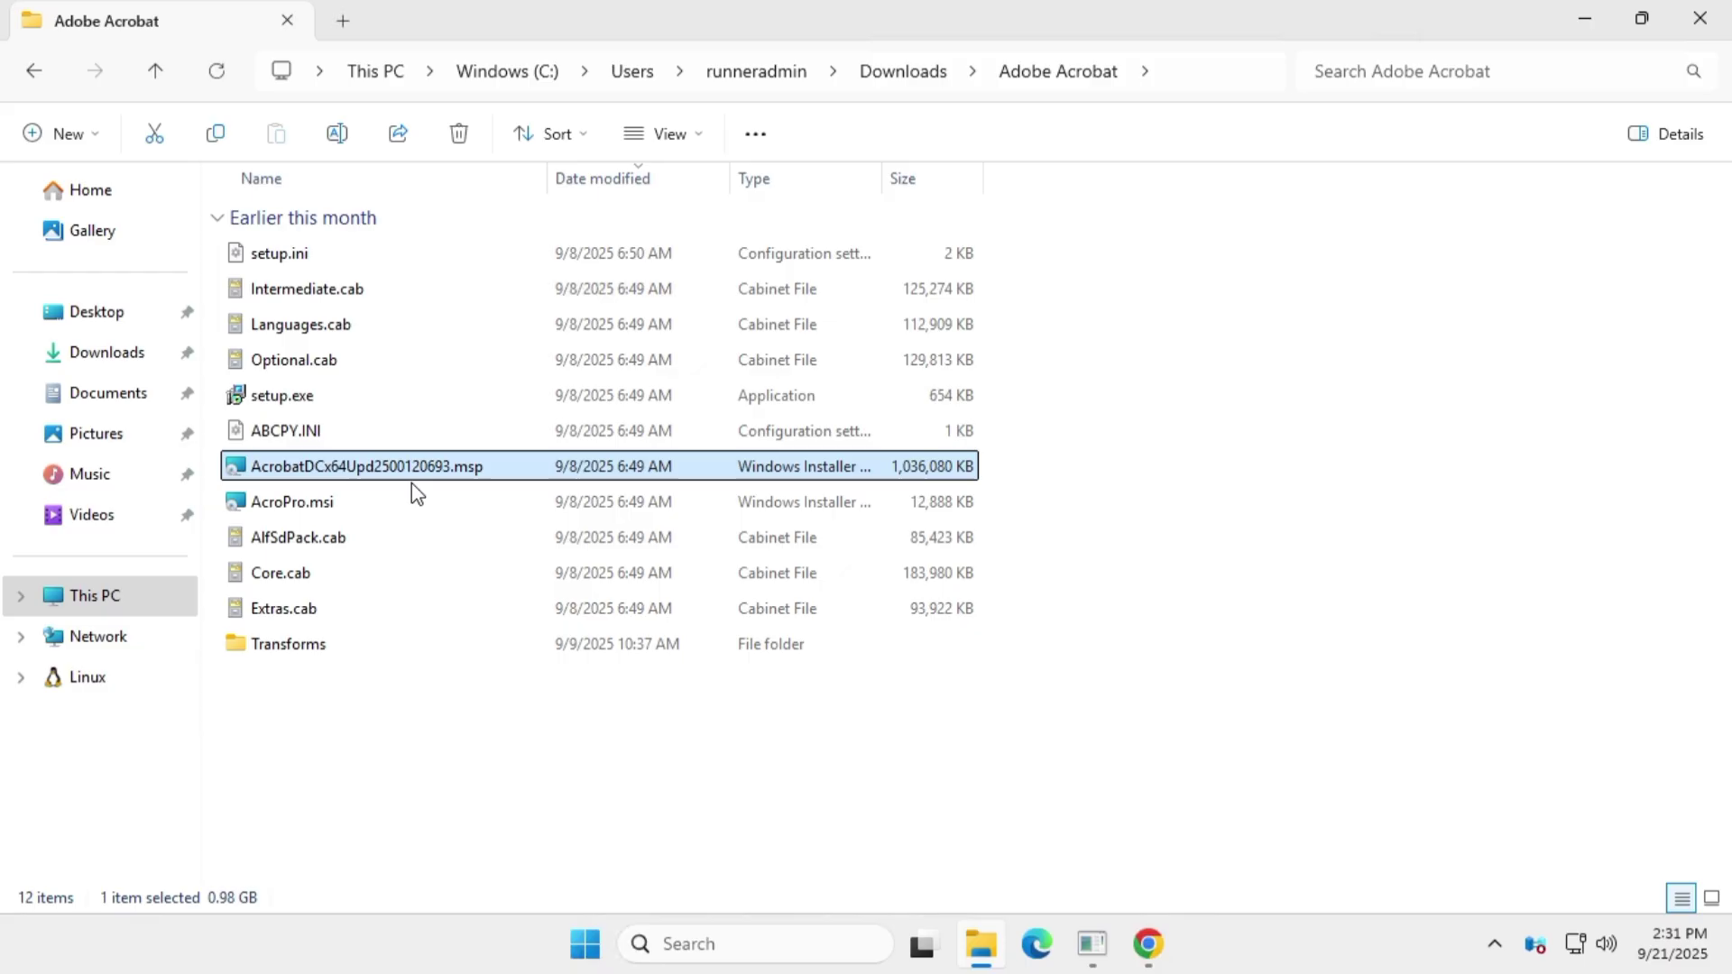
key(F2)
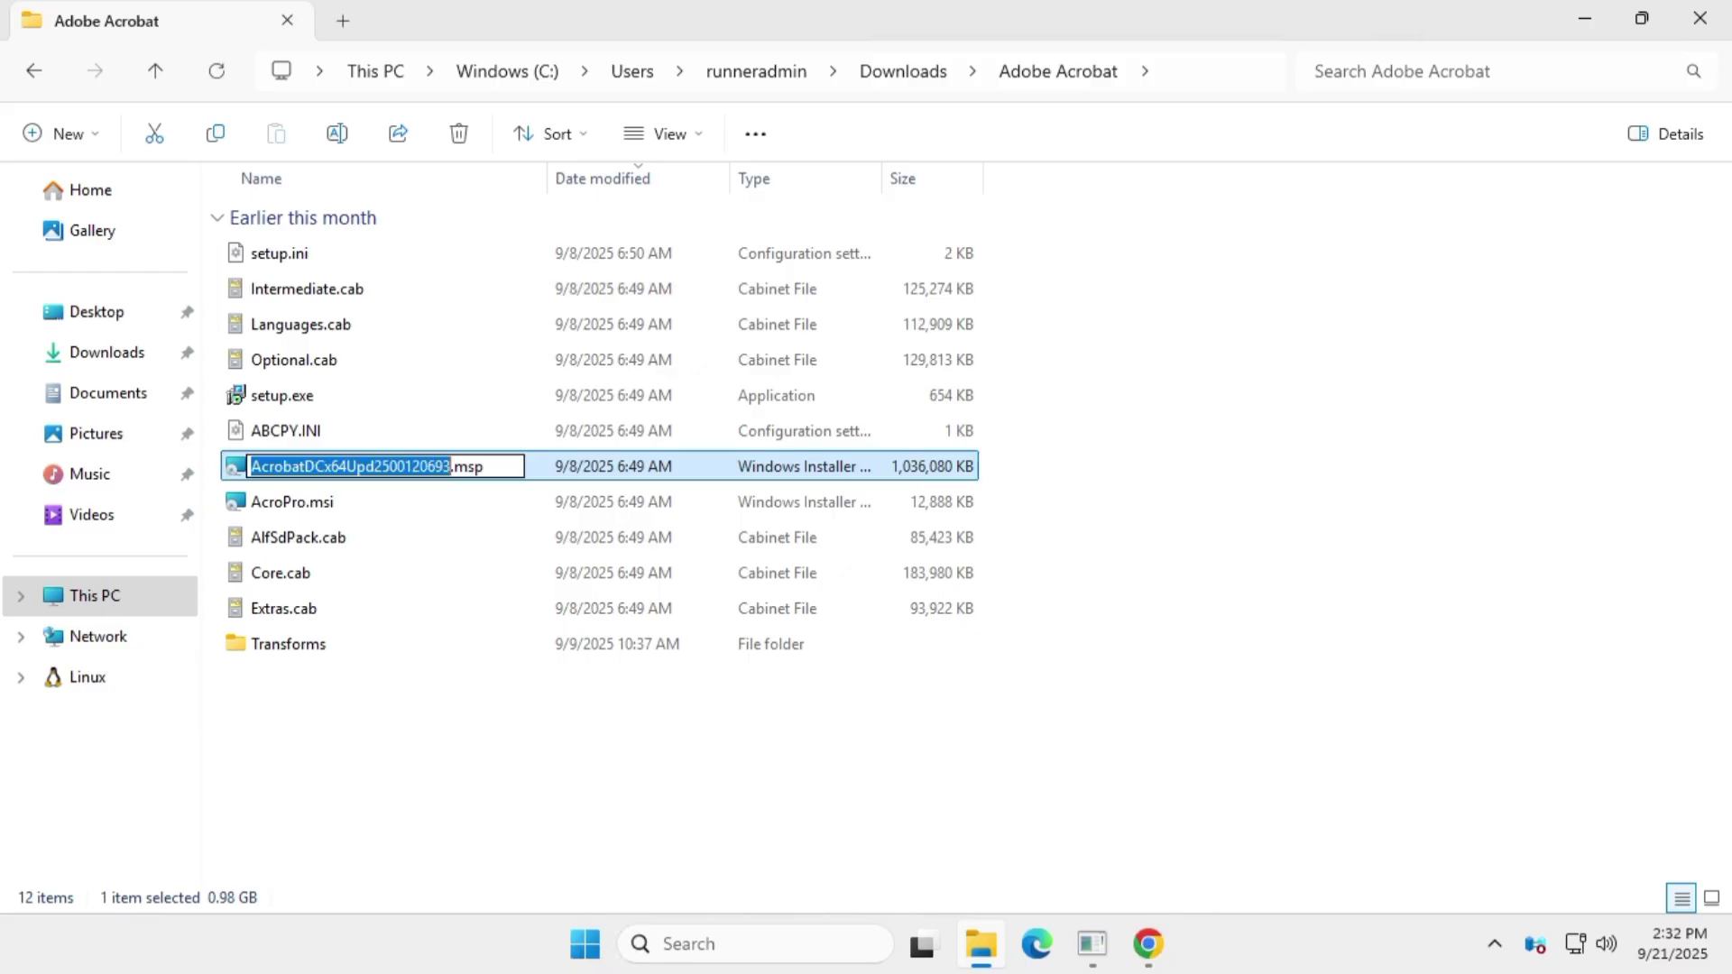
key(End)
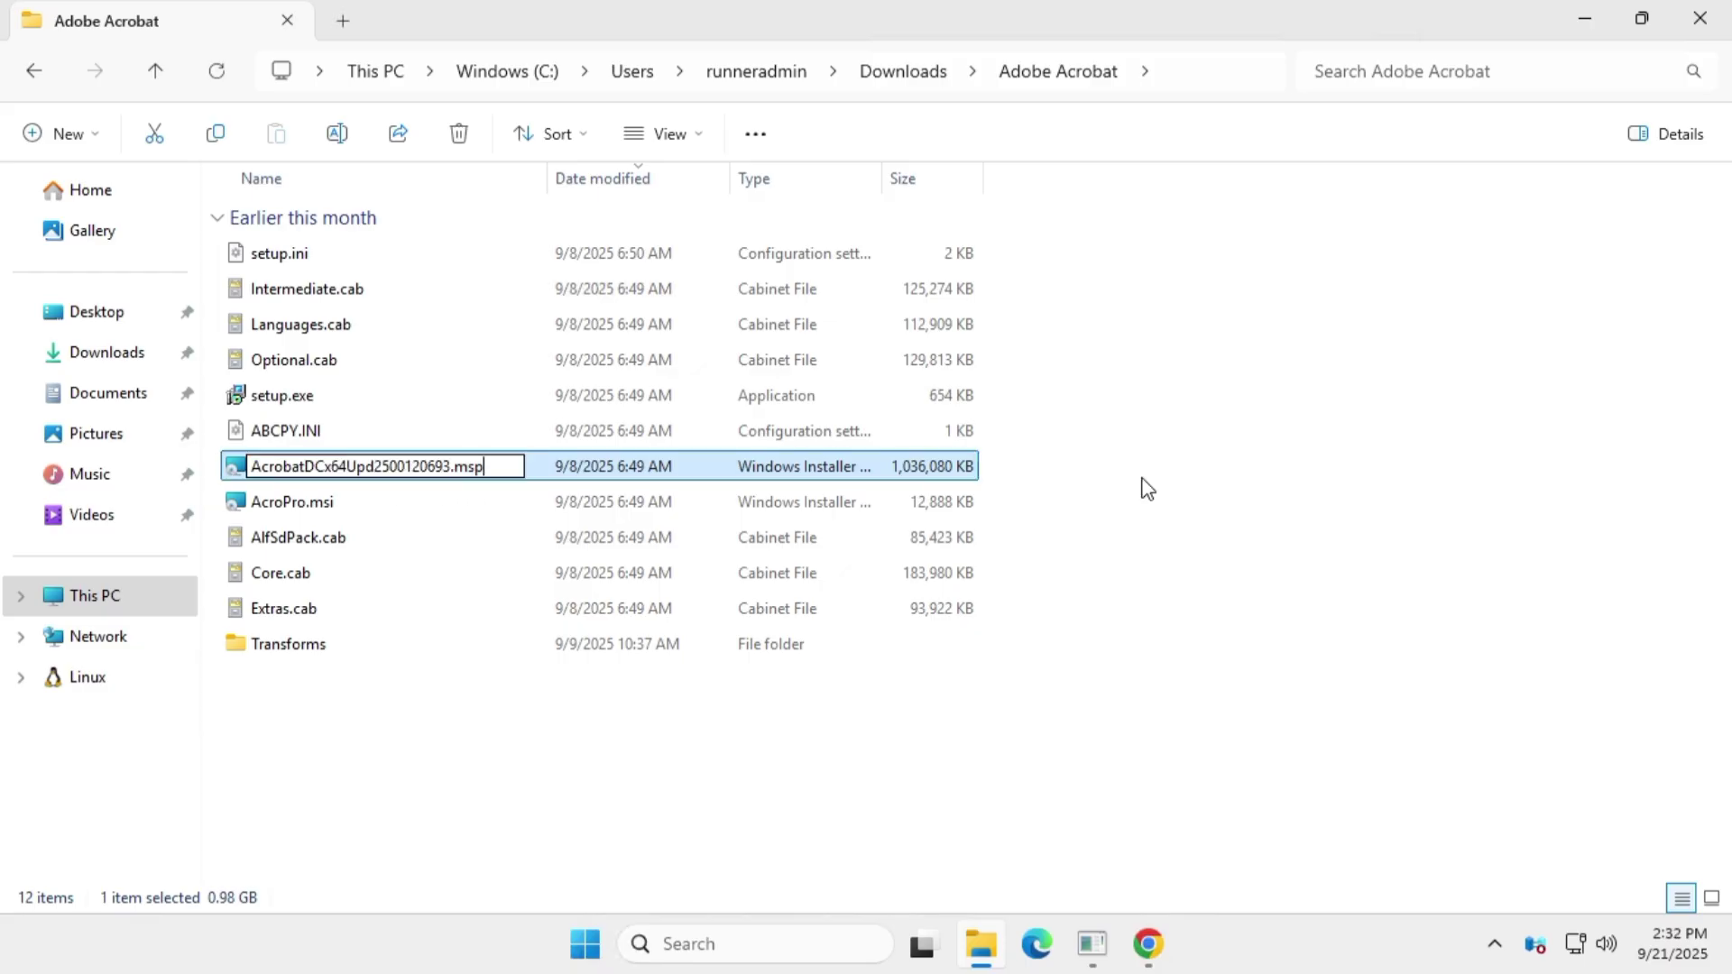
text(.bak)
key(Return)
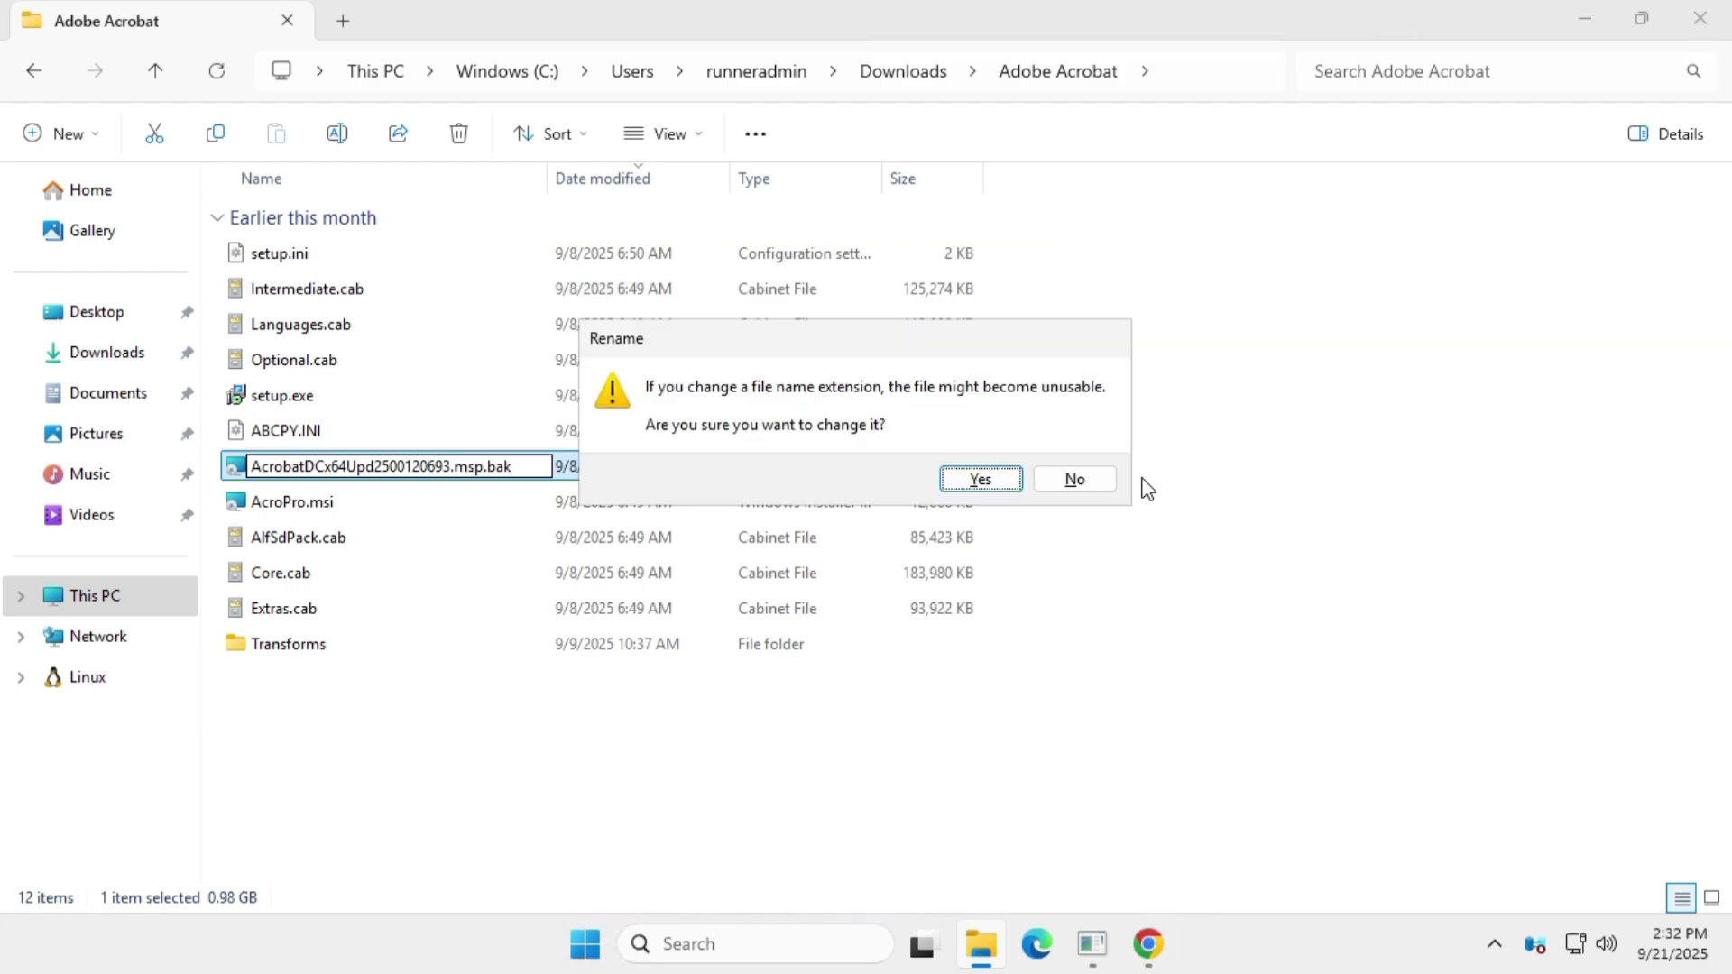
click(1001, 485)
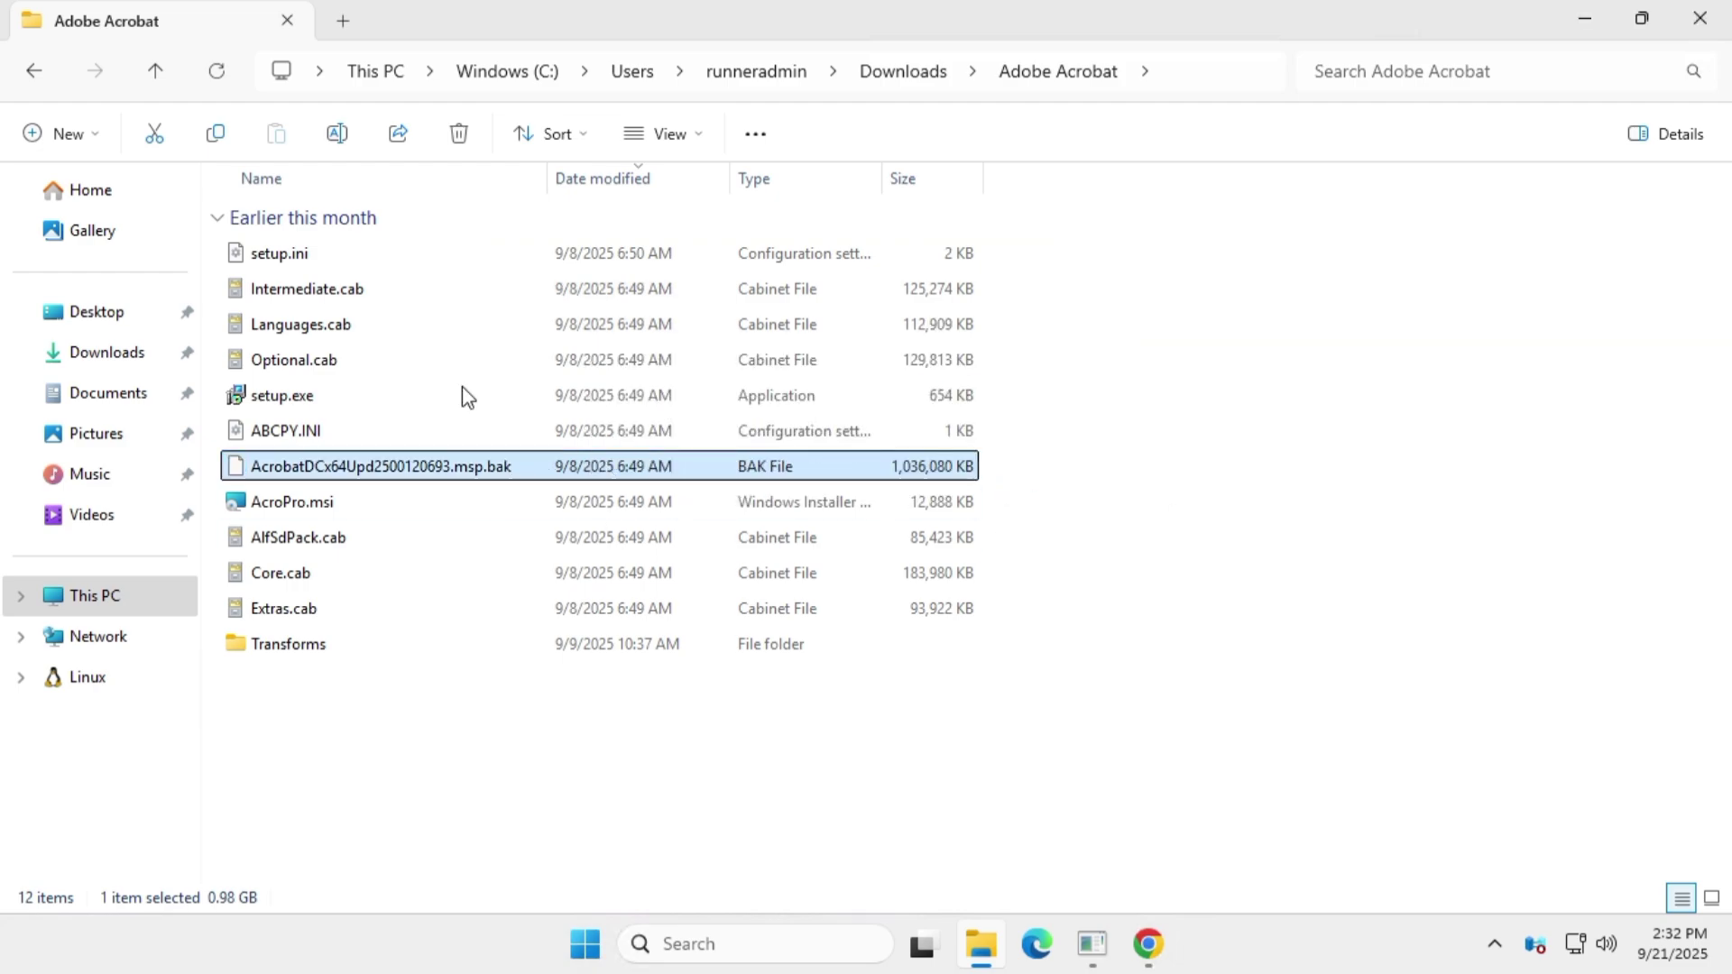
click(33, 71)
- Move AcrobatDCx64Upd2500120630.msp from Downloads into the Adobe Acrobat folder
click(447, 265)
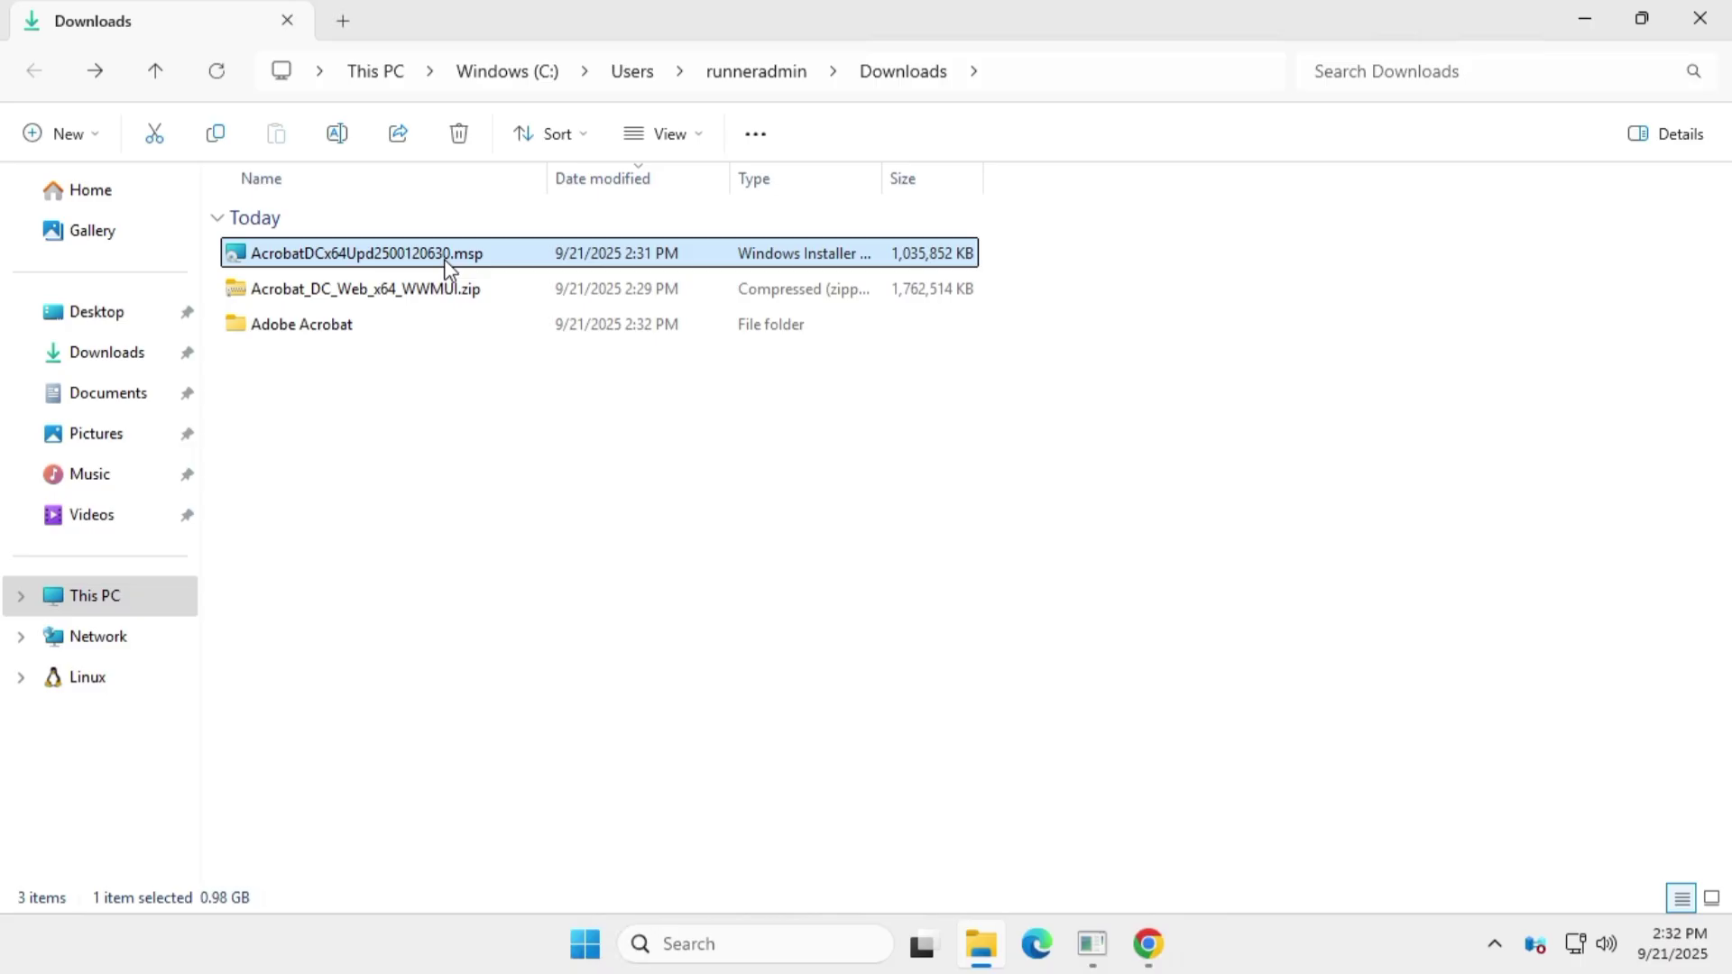
click(155, 132)
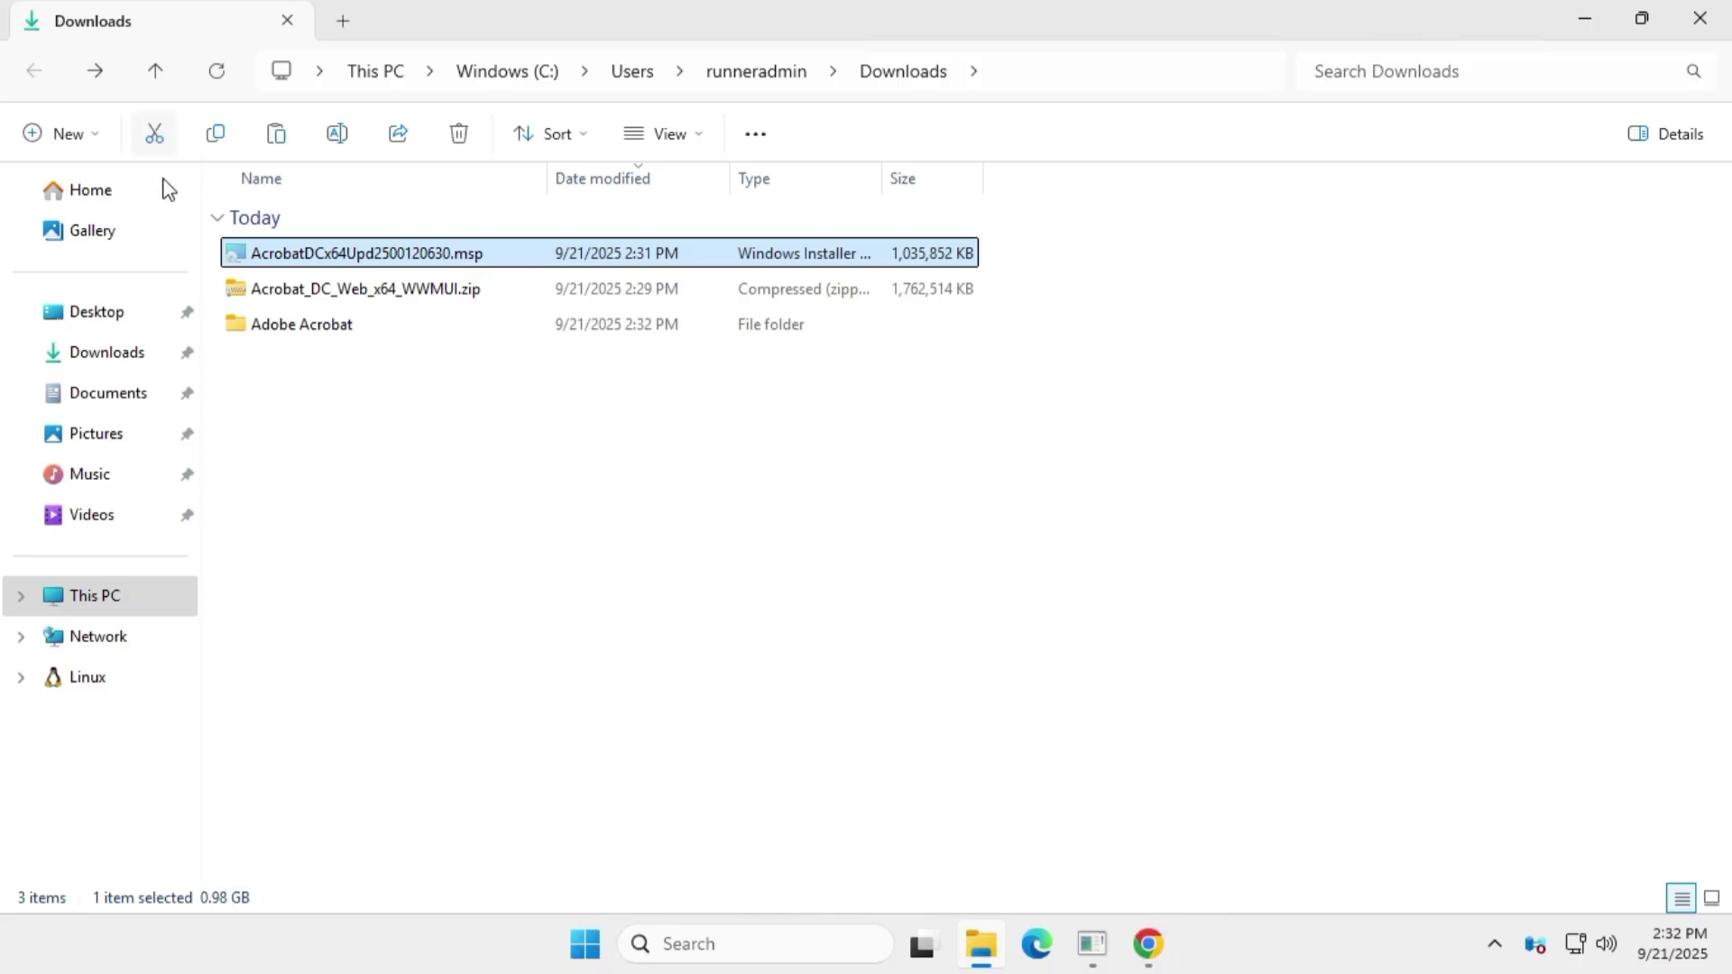
double_click(347, 324)
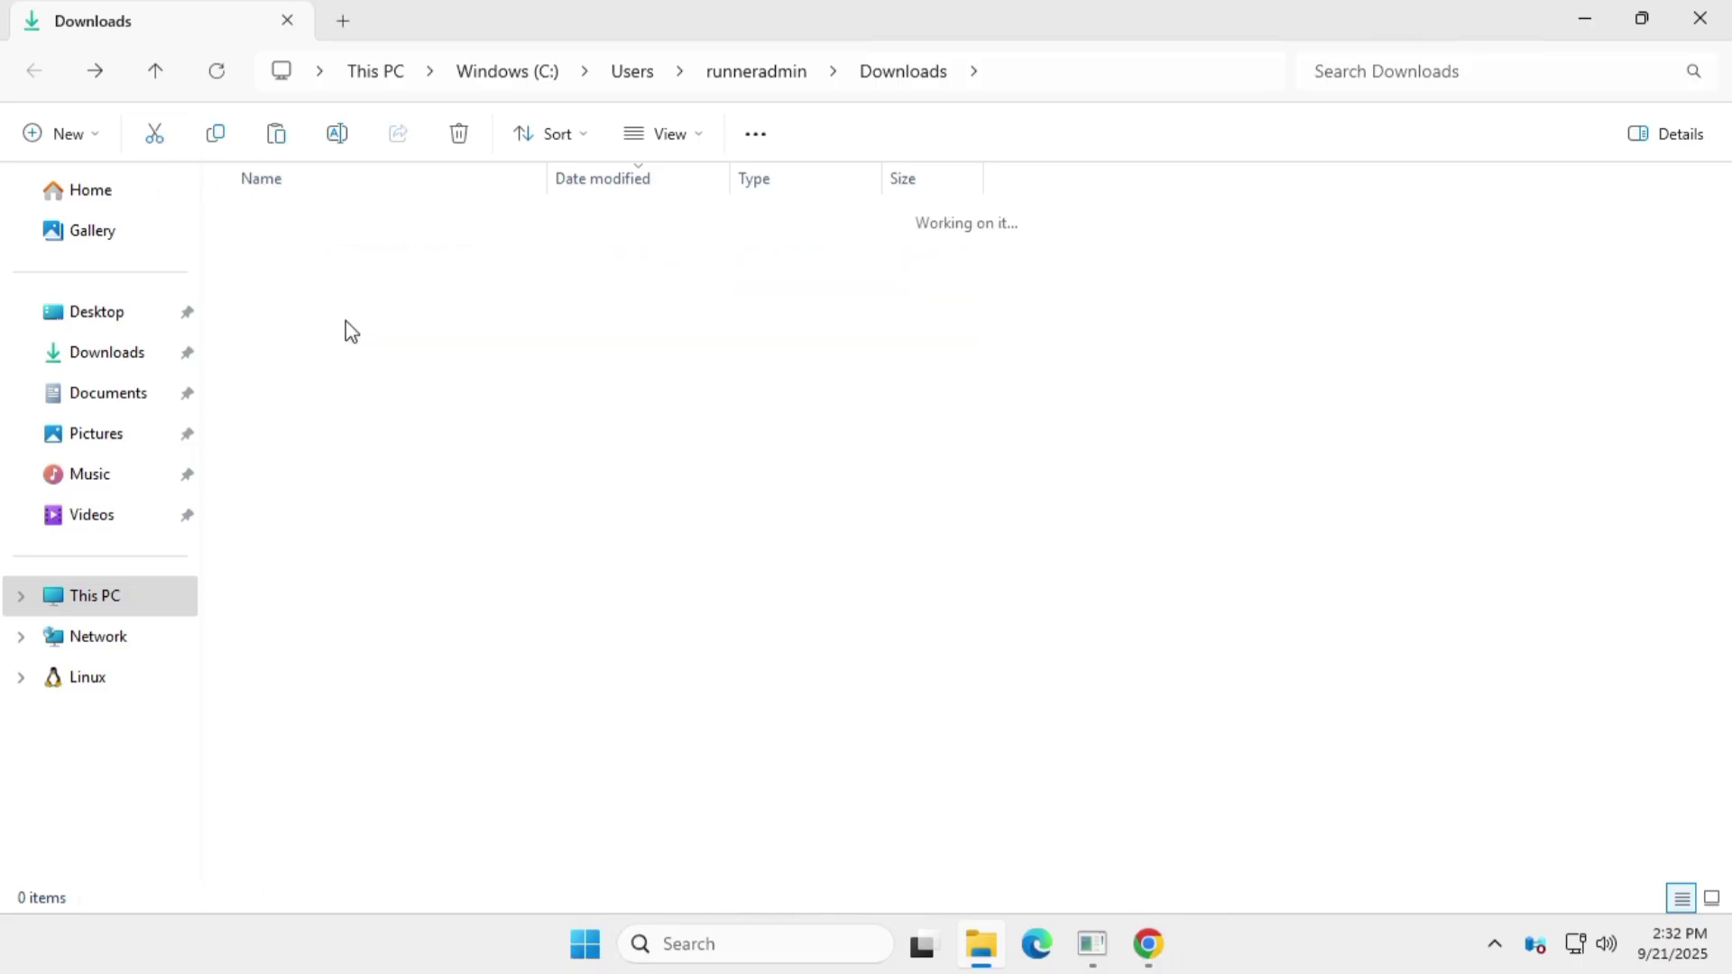
click(275, 133)
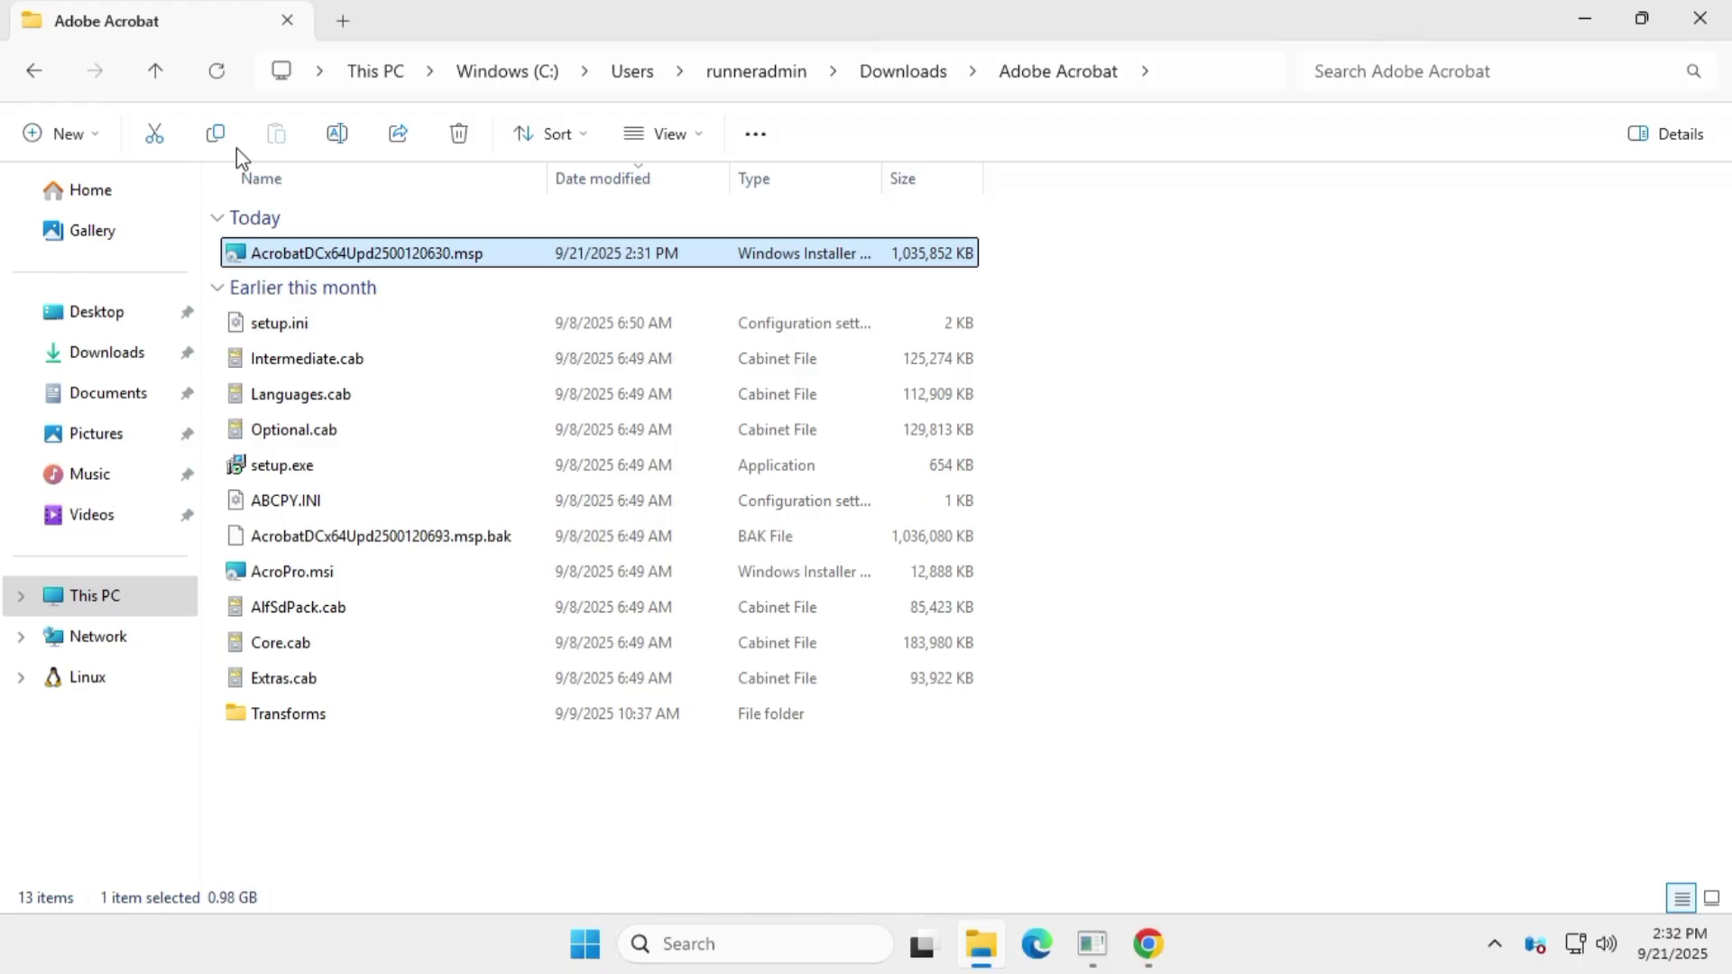
click(1343, 434)
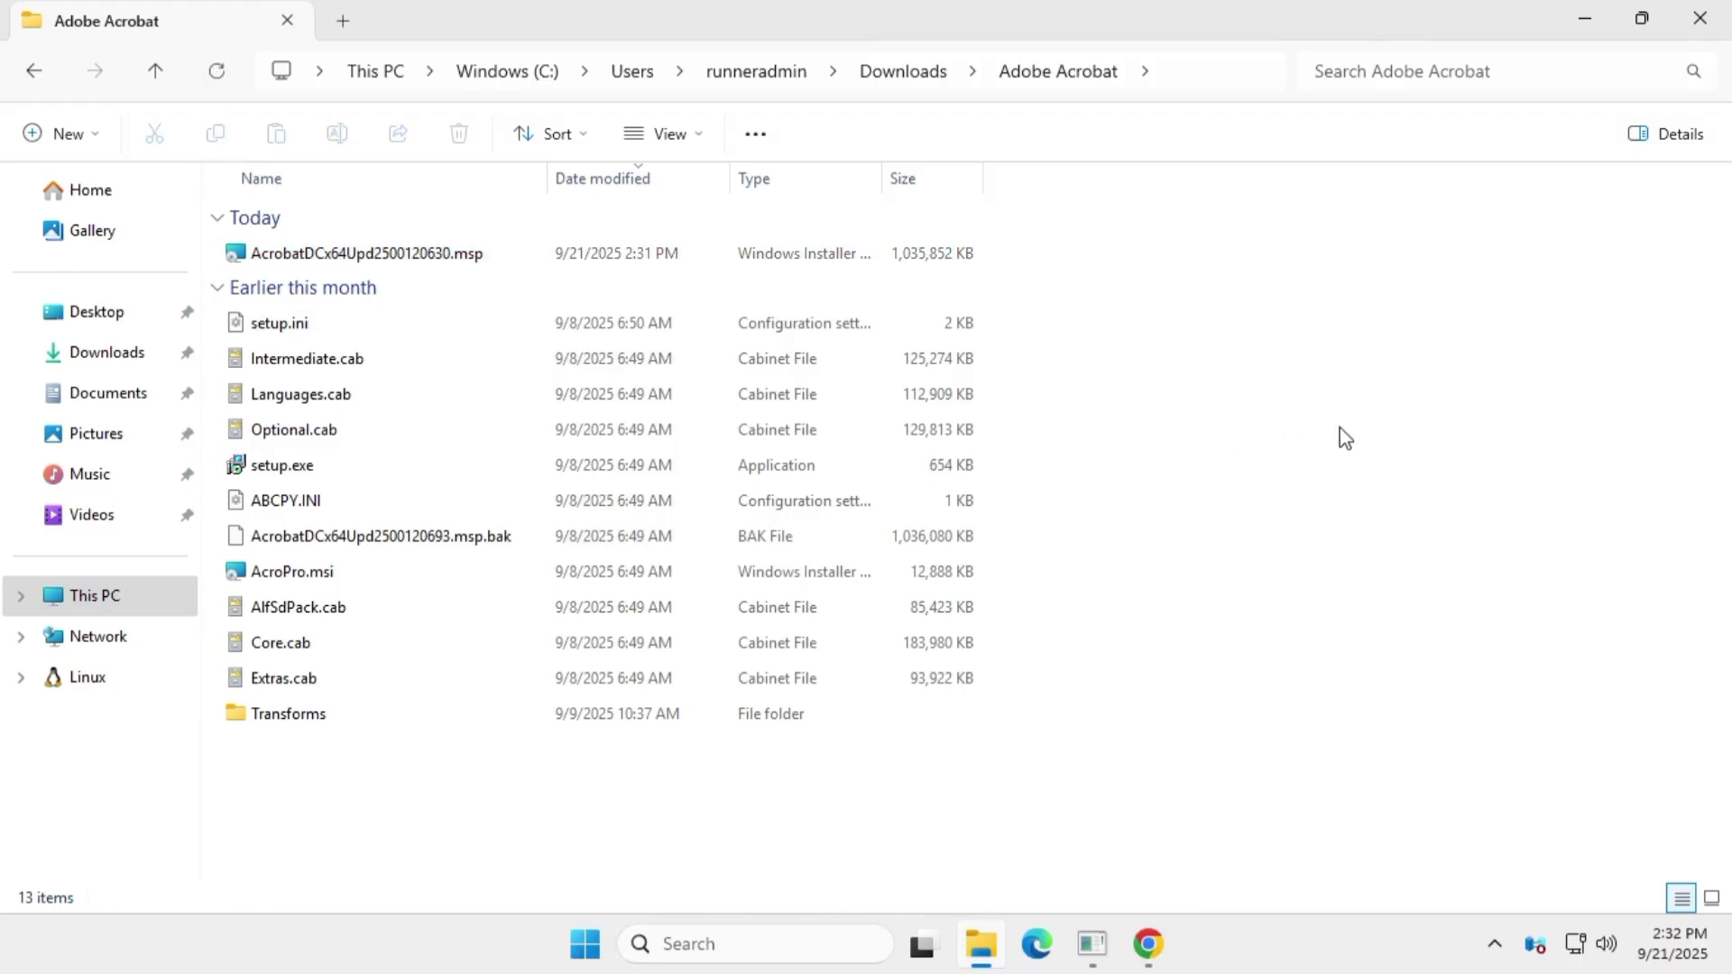
- Copy the full file name 'AcrobatDCx64Upd2500120630.msp' to the clipboard
click(479, 261)
key(F2)
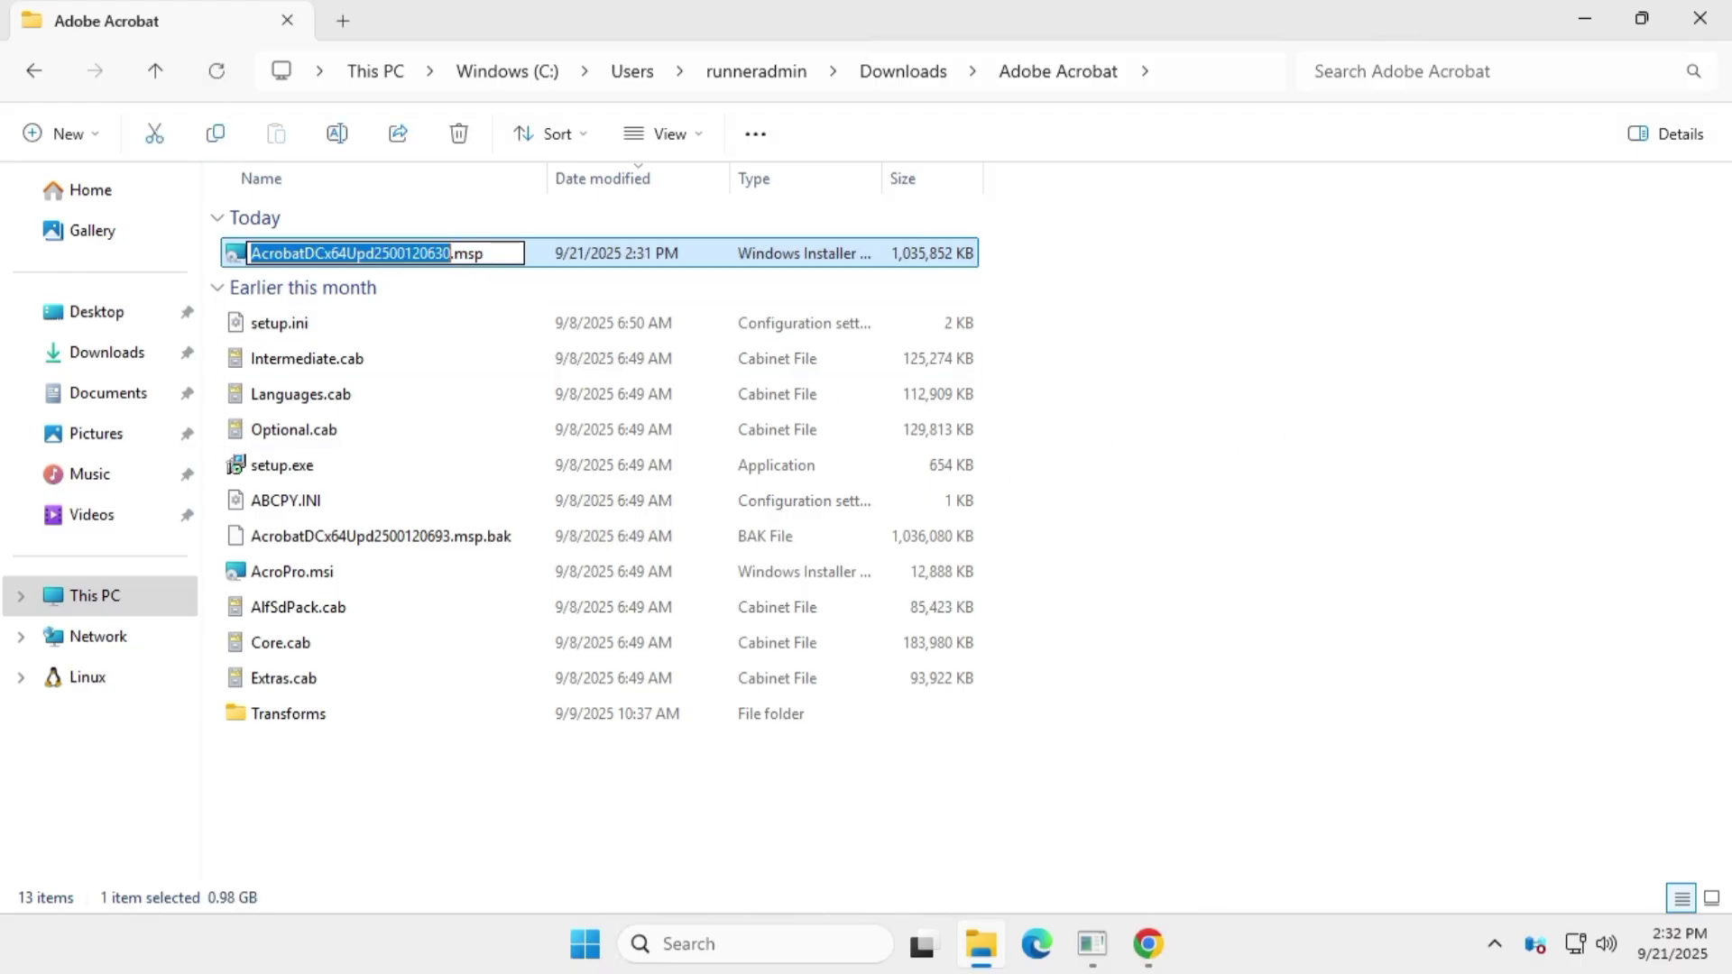
key(End)
key(ctrl+a)
right_click(350, 261)
click(518, 335)
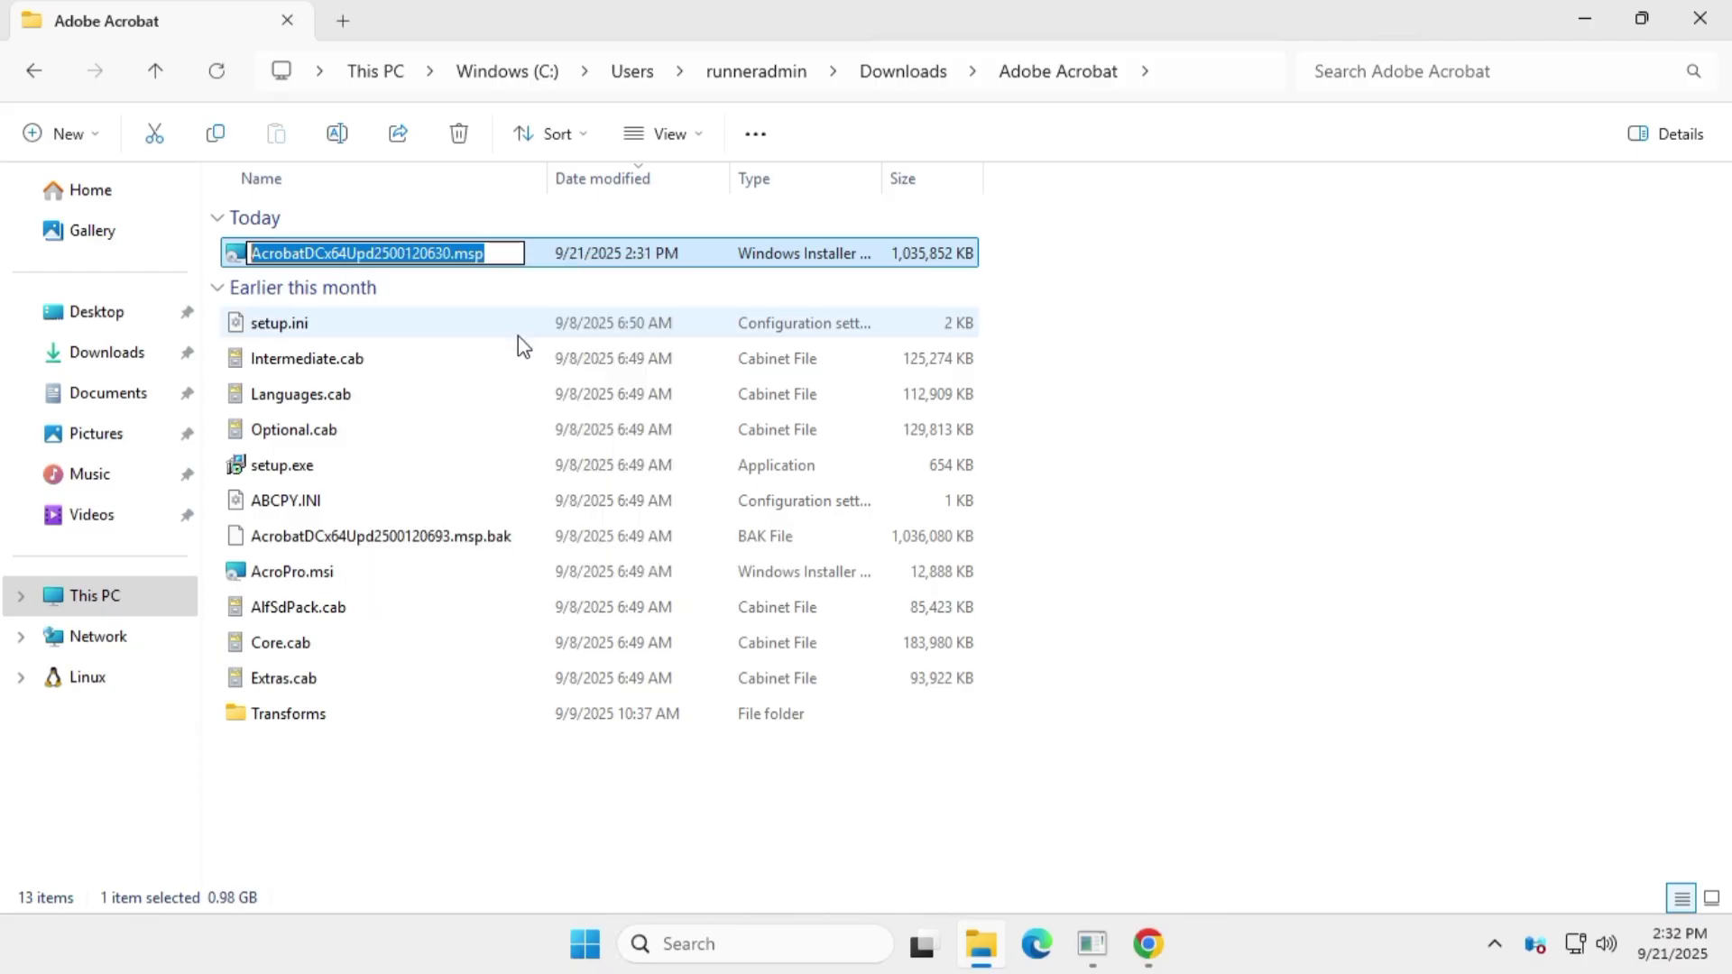
- Replace the PATCH file name in setup.ini with AcrobatDCx64Upd2500120630.msp
click(361, 334)
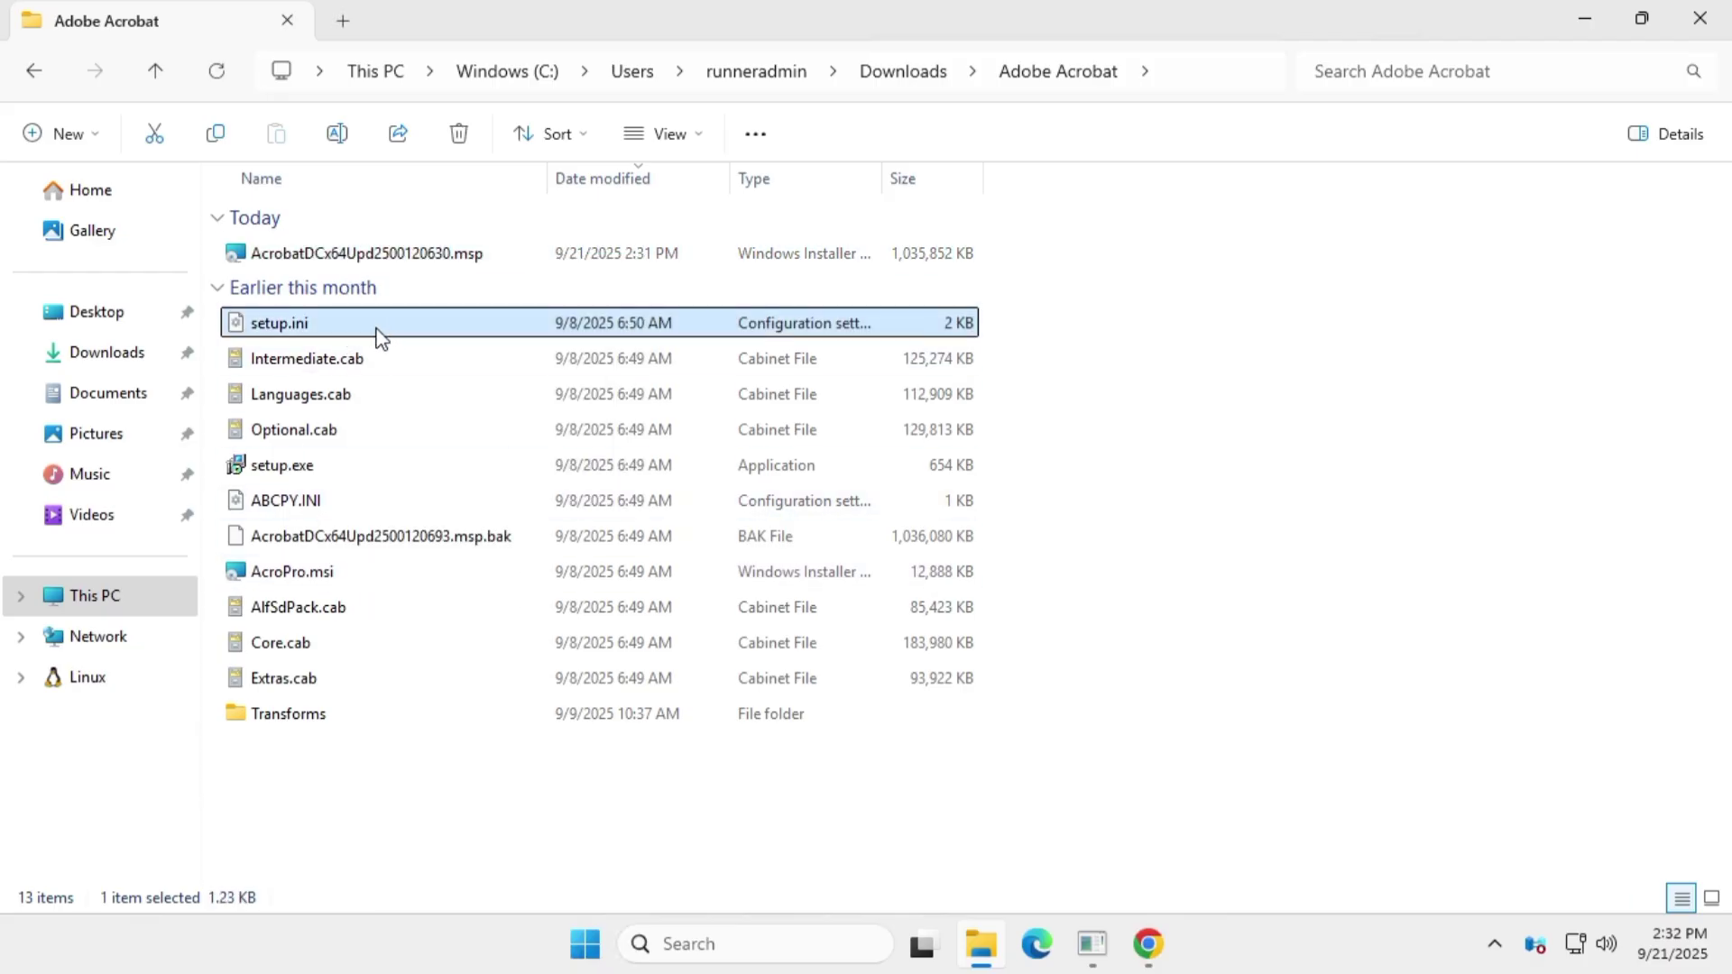
double_click(377, 338)
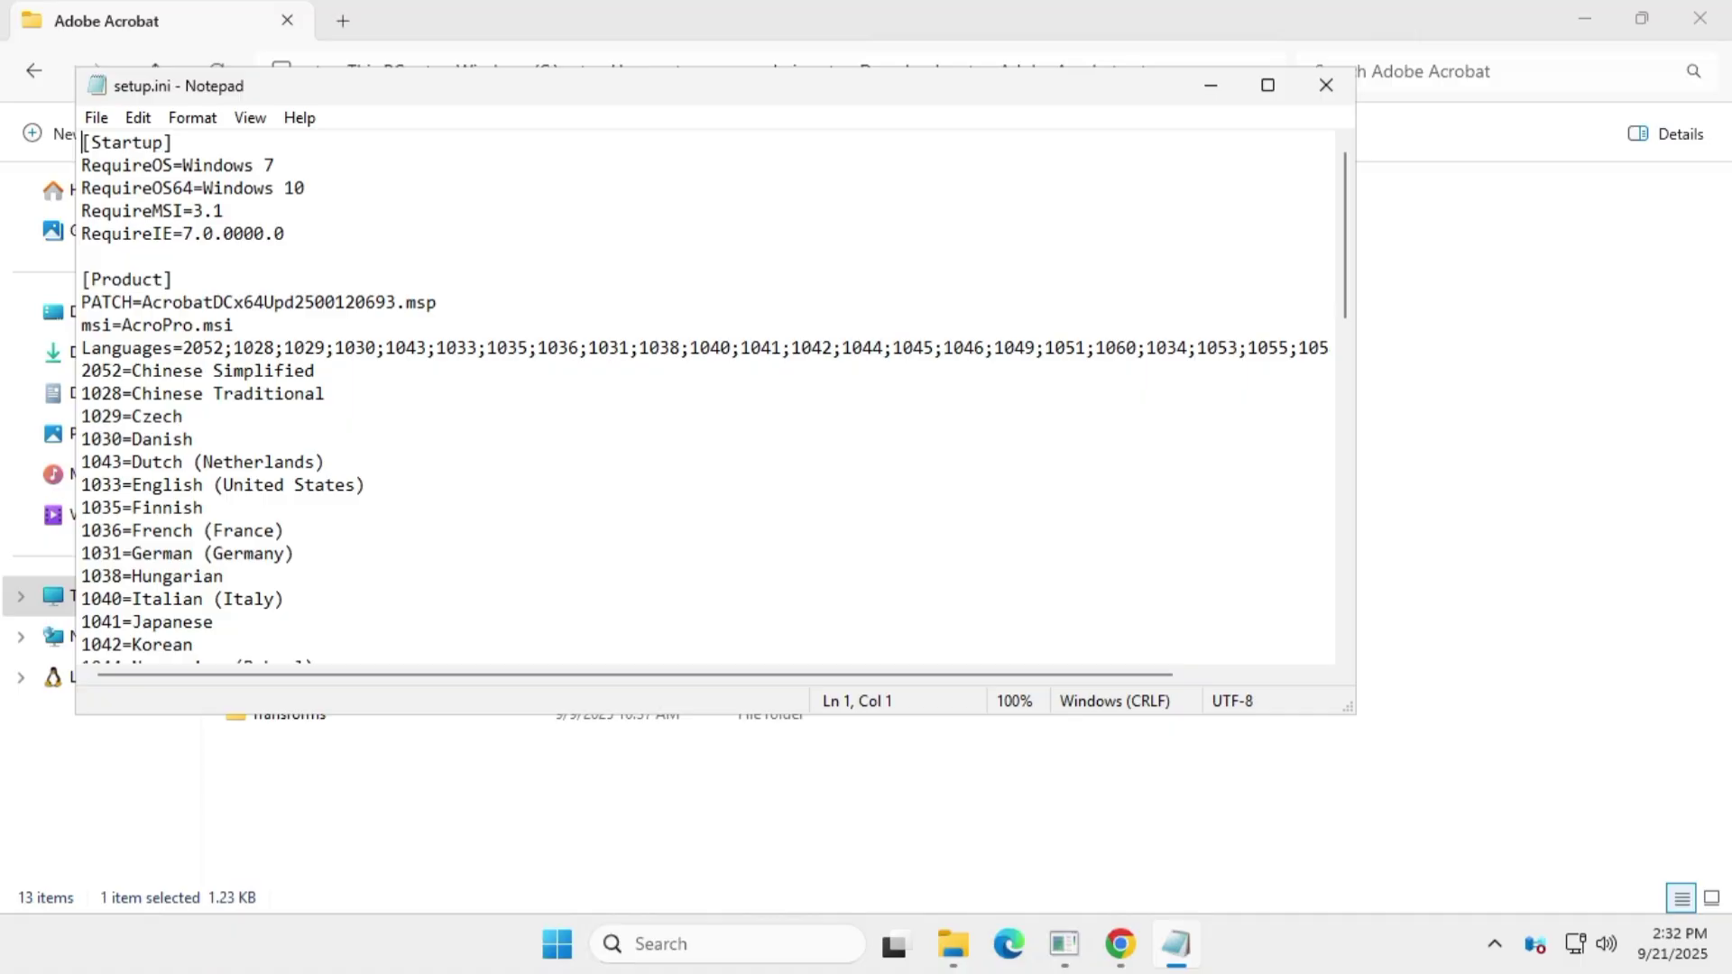
mouse_move(437, 302)
mouse_down()
mouse_move(81, 303)
mouse_move(427, 302)
mouse_up()
click(430, 302)
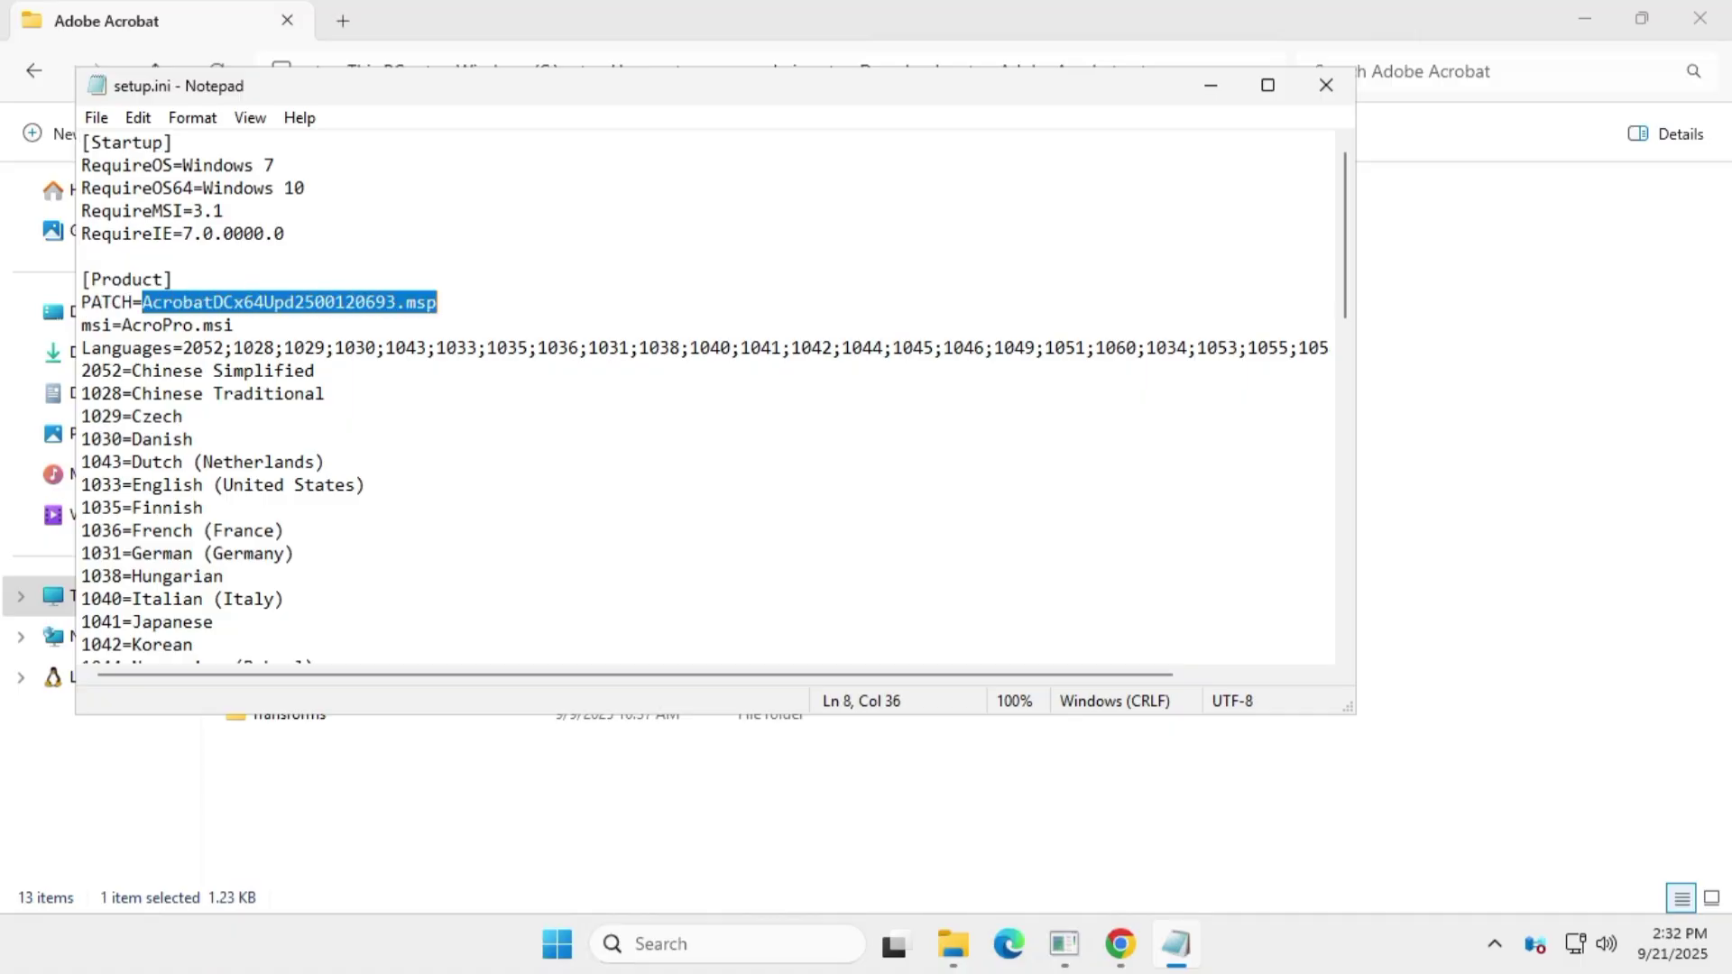
right_click(429, 307)
click(577, 411)
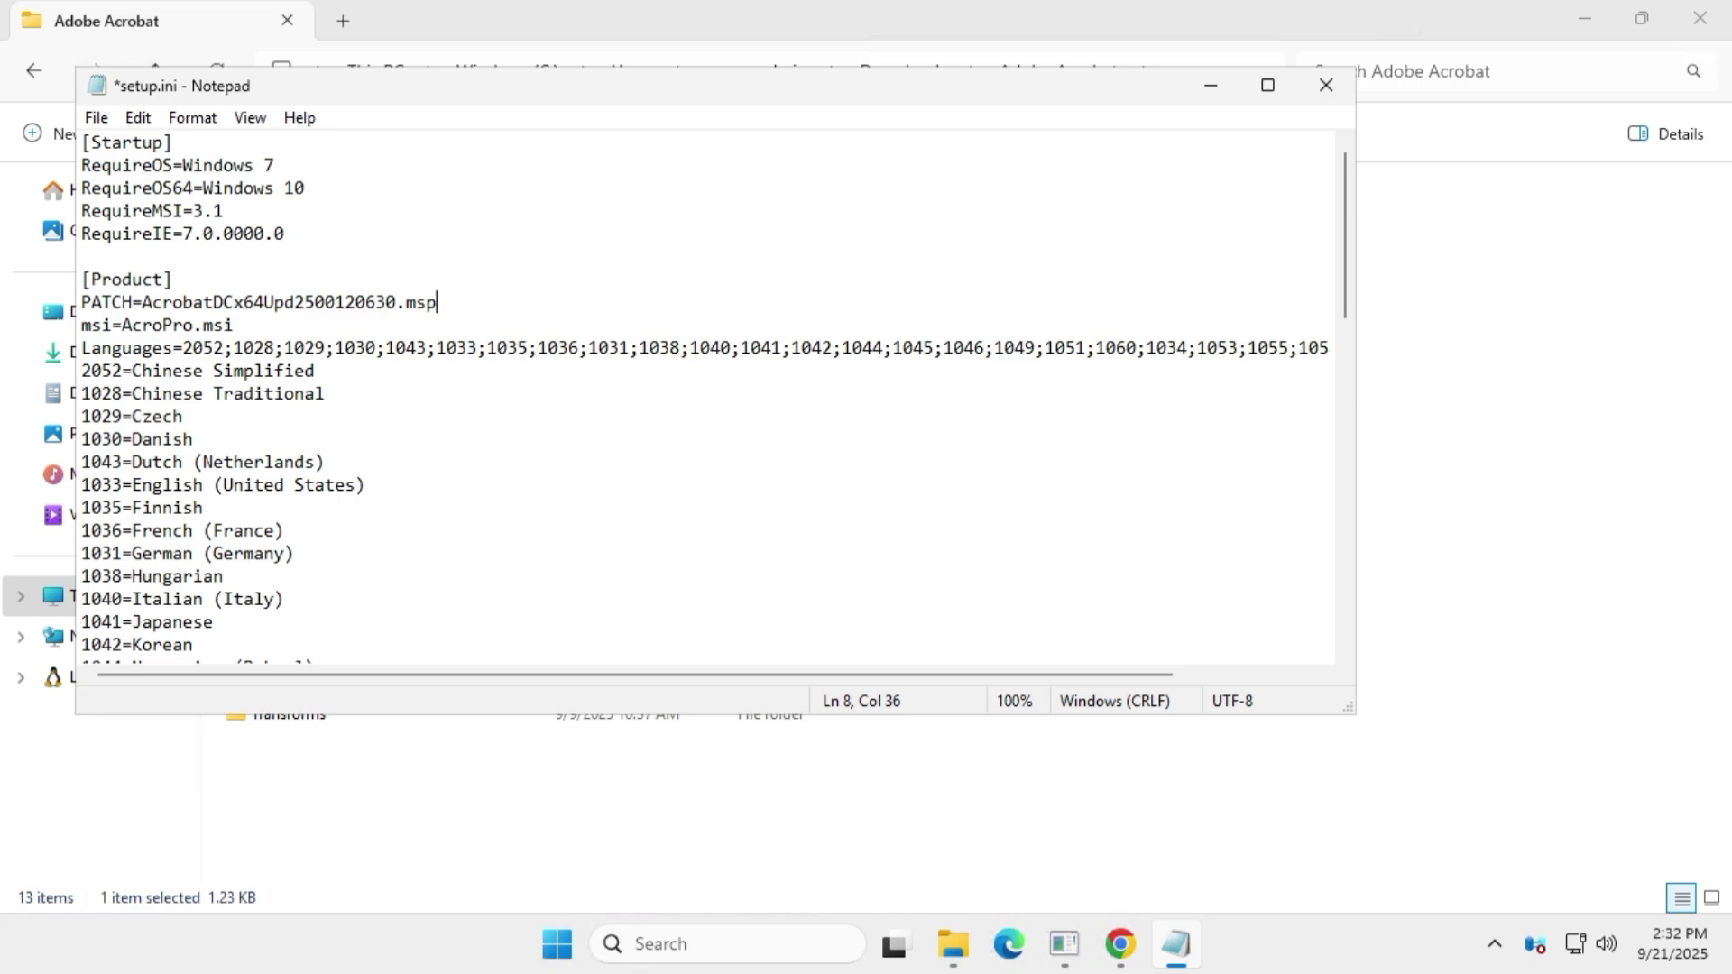
- Review the edited PATCH line and save setup.ini
drag(437, 302, 81, 303)
click(83, 257)
click(96, 118)
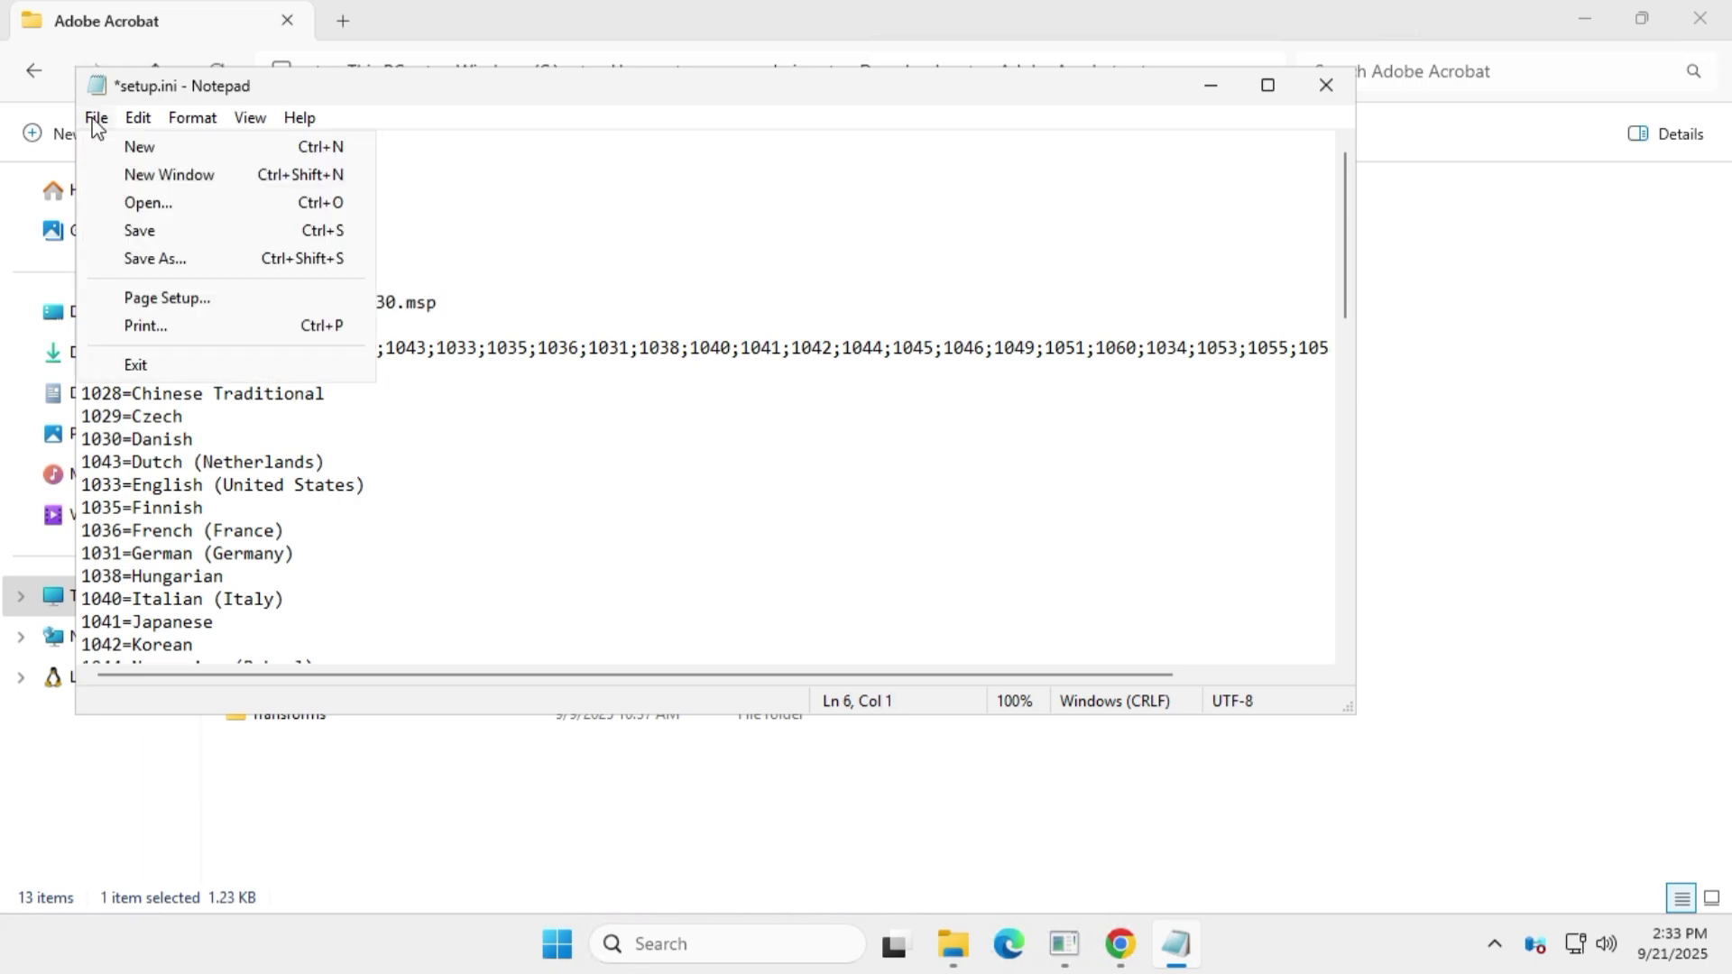
click(217, 236)
- Run setup.exe from the patched installer folder and install Adobe Acrobat until Setup Completed
click(1326, 85)
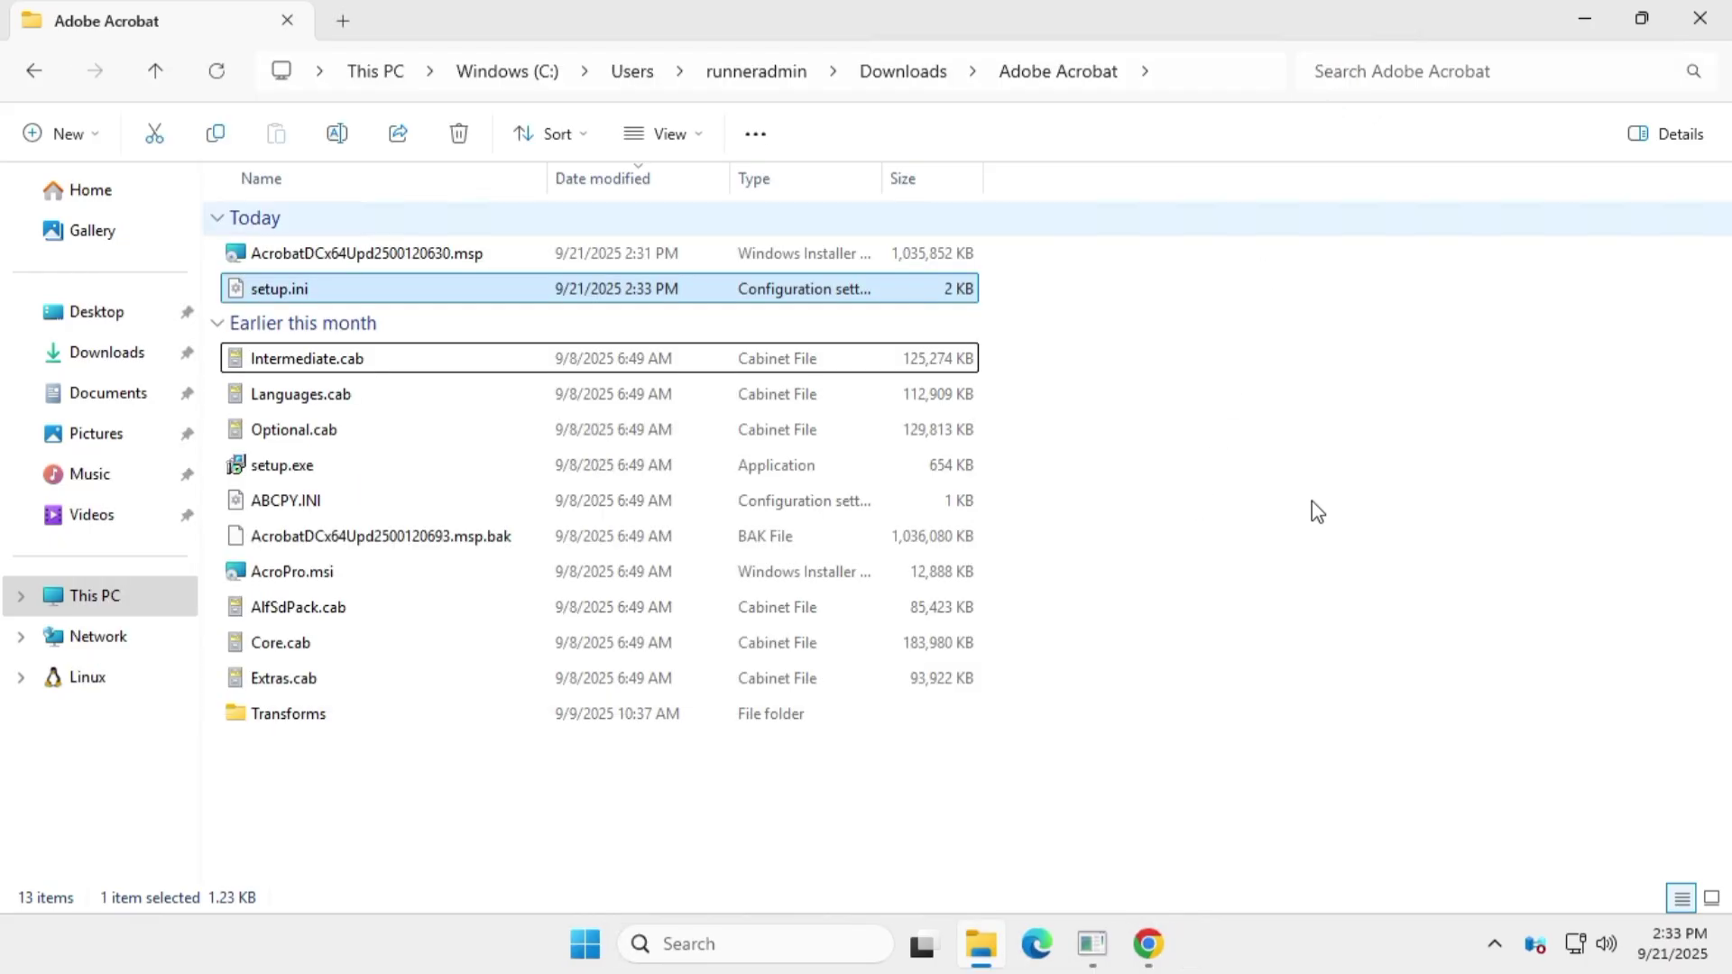
double_click(359, 468)
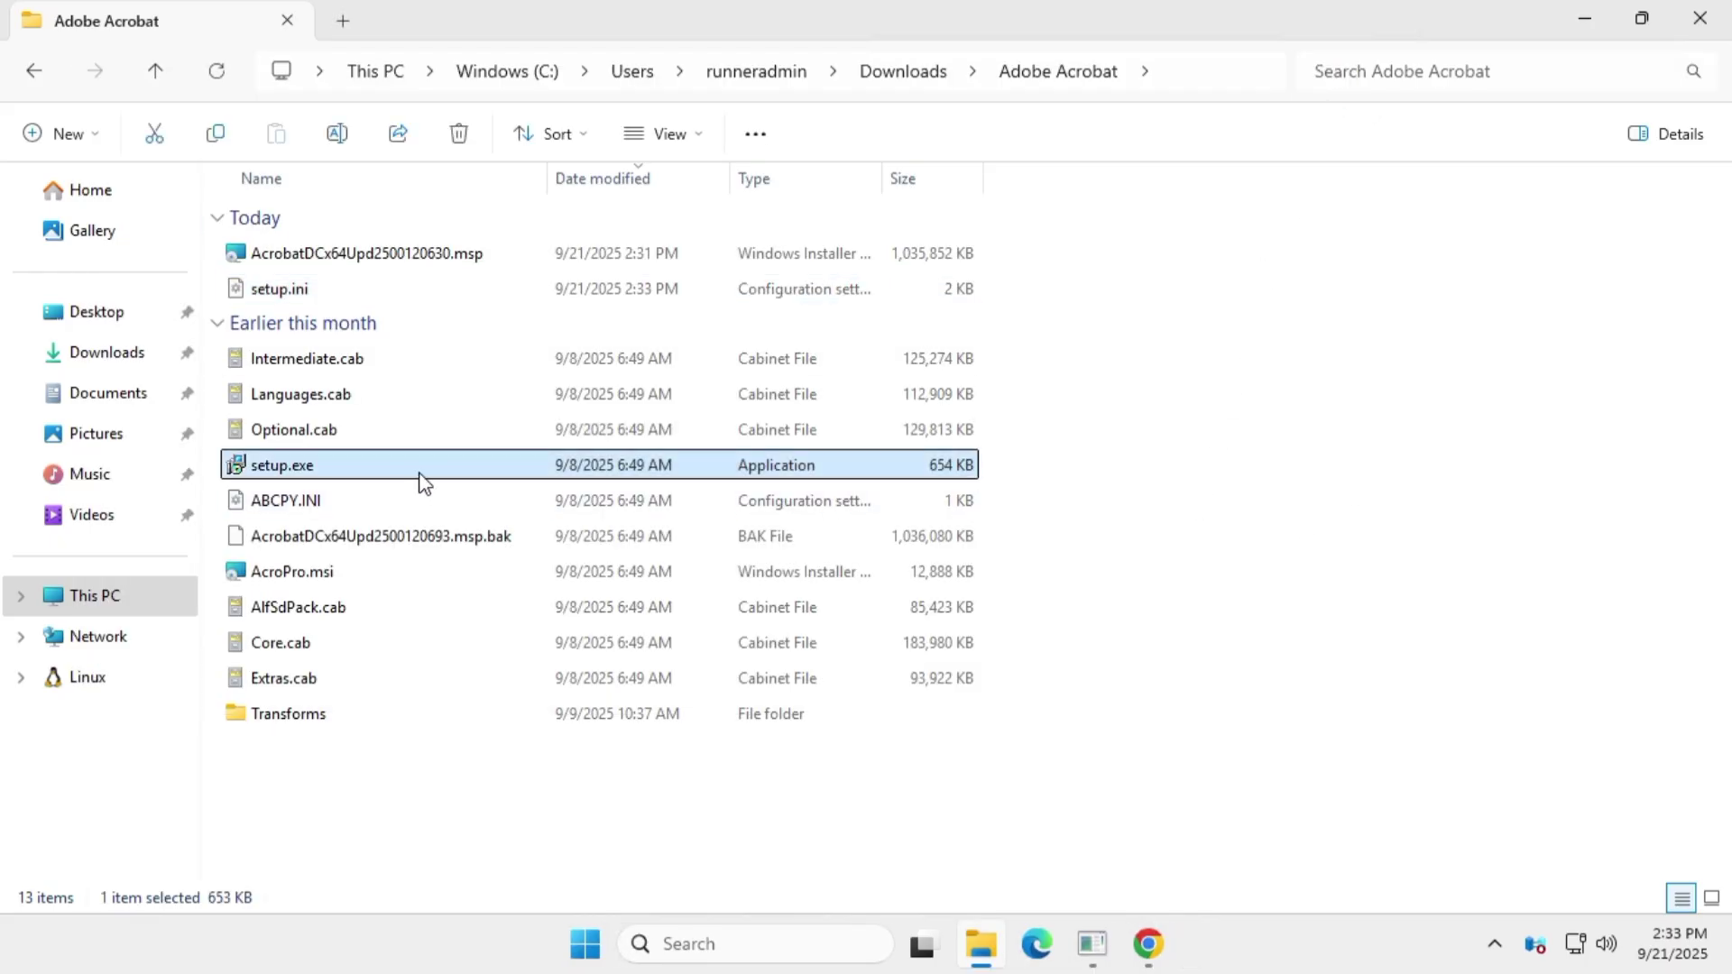
click(1582, 16)
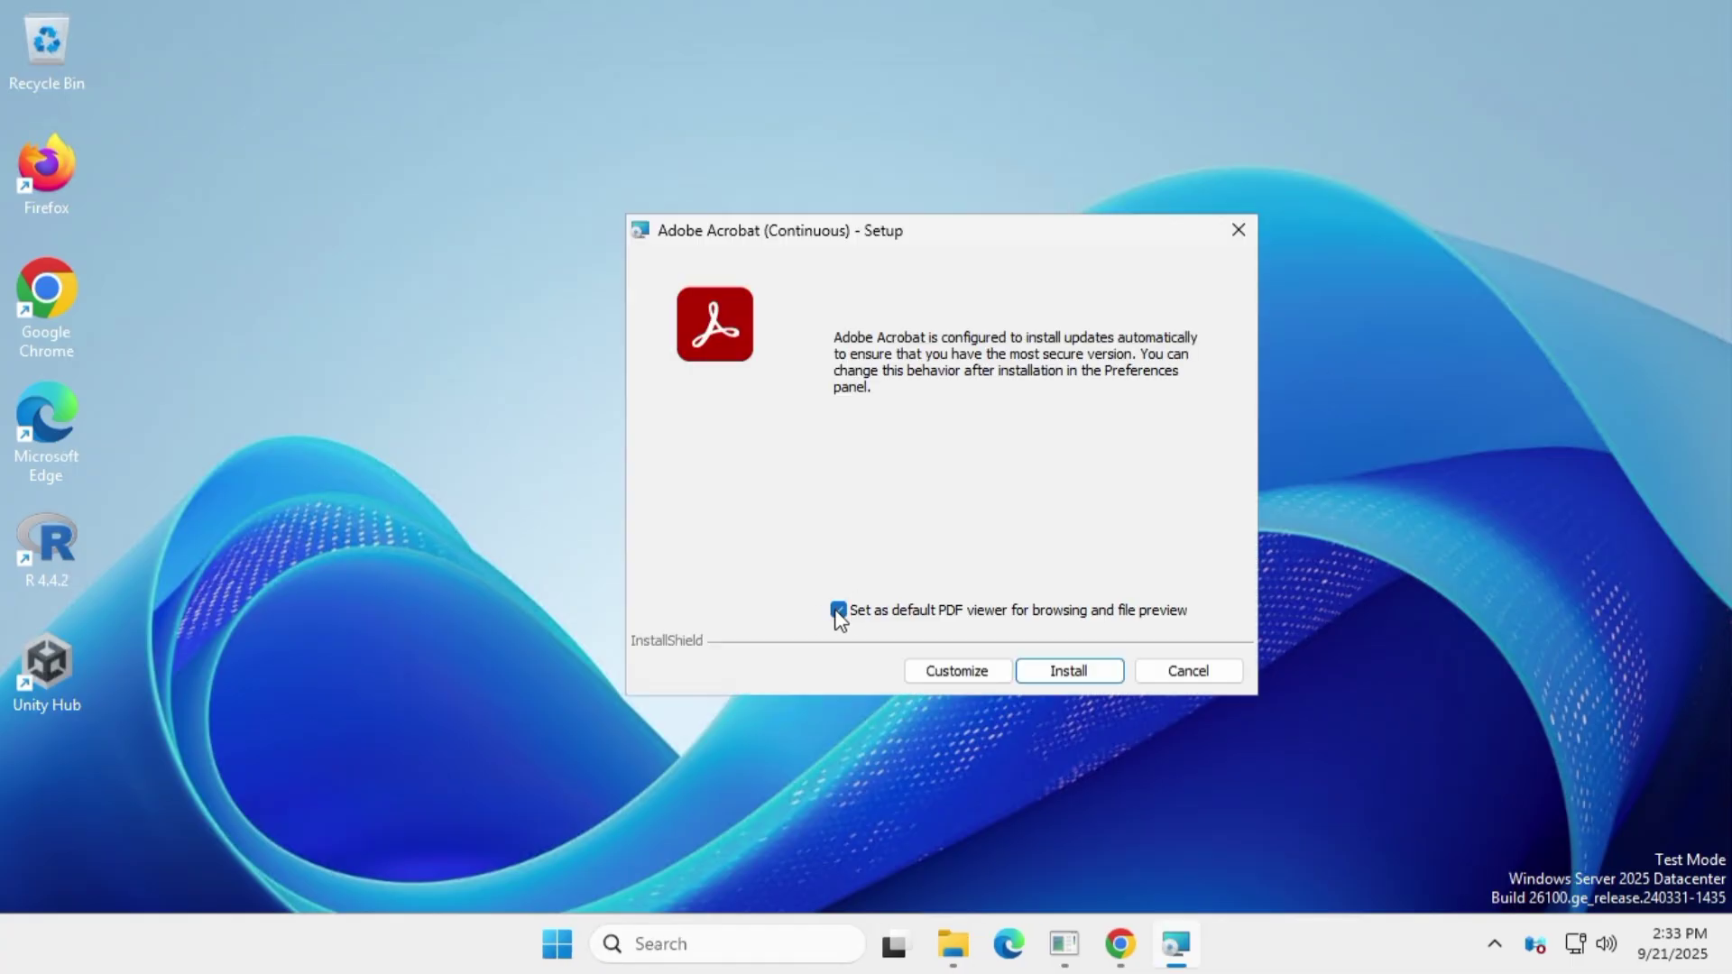
click(1034, 669)
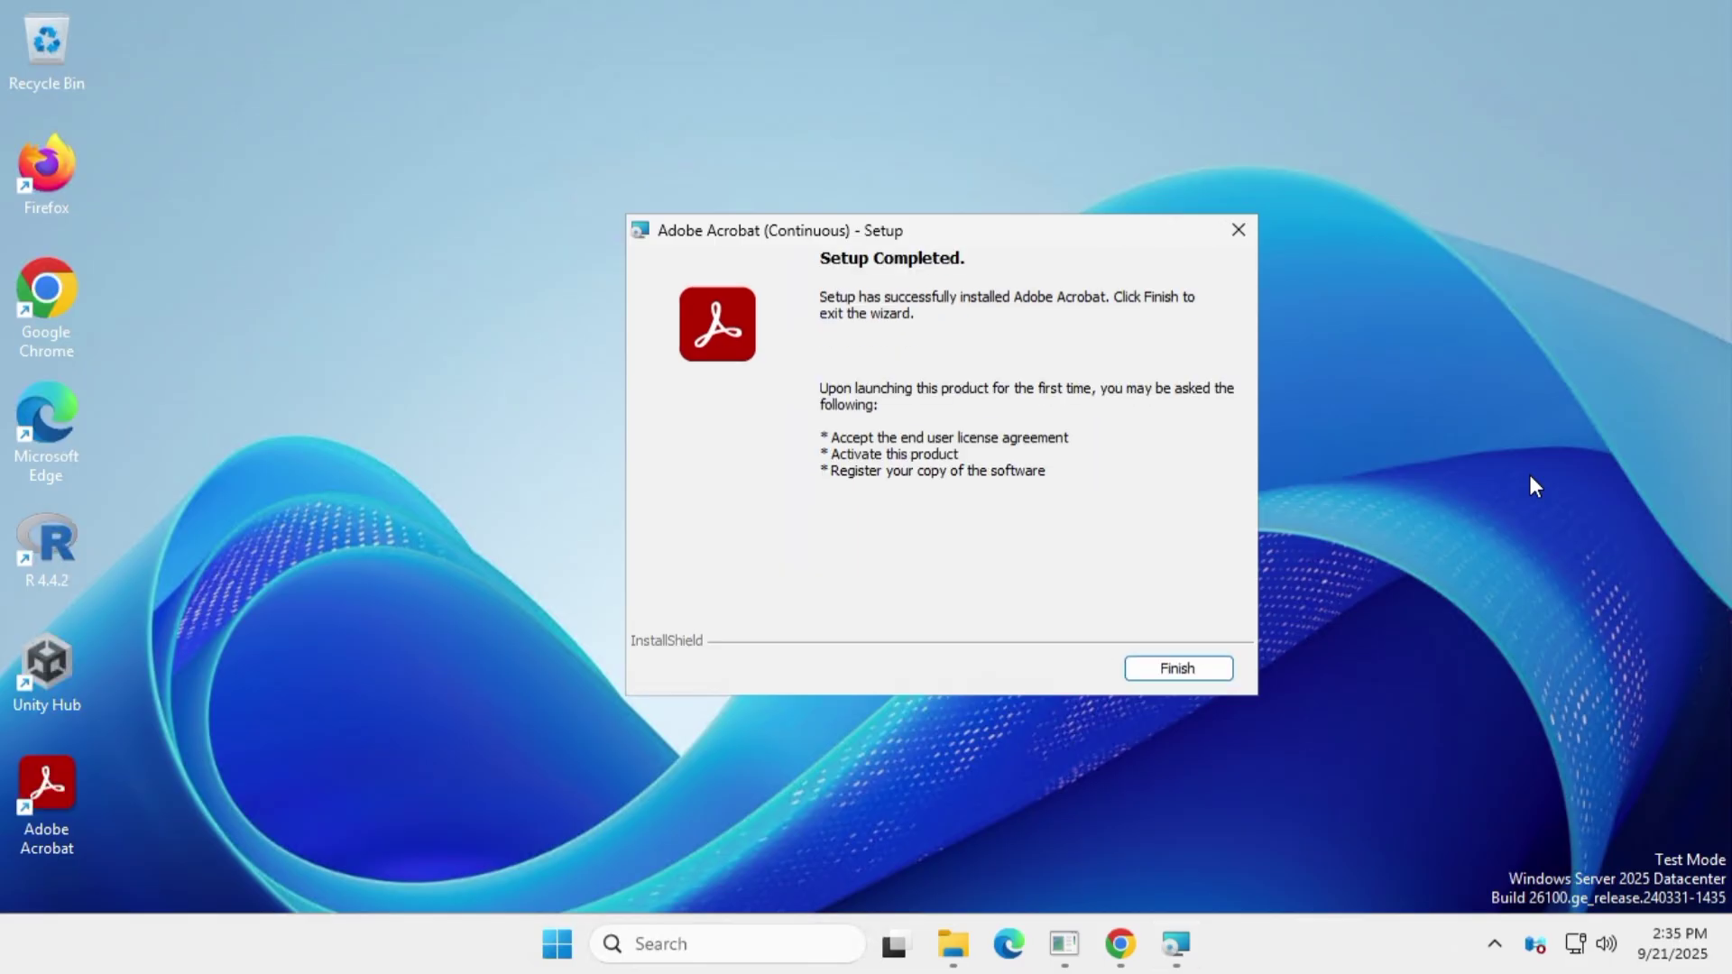
- Finish the setup wizard and launch Adobe Acrobat from the Start menu's All apps list
click(1178, 669)
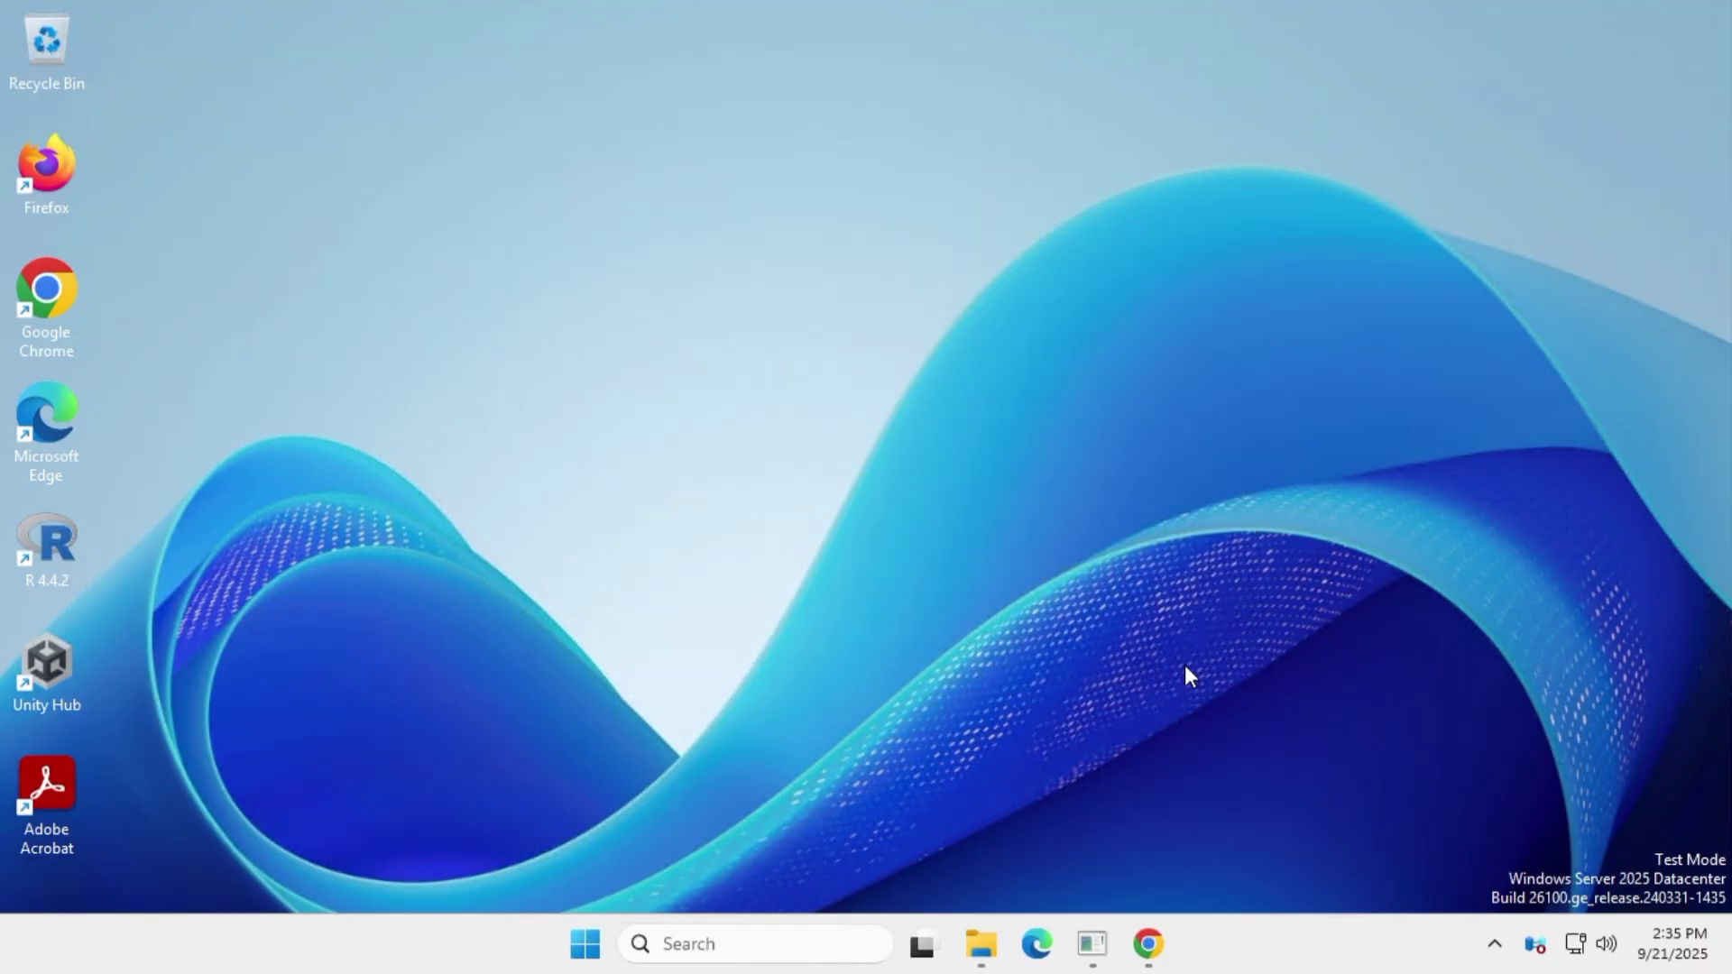
click(587, 947)
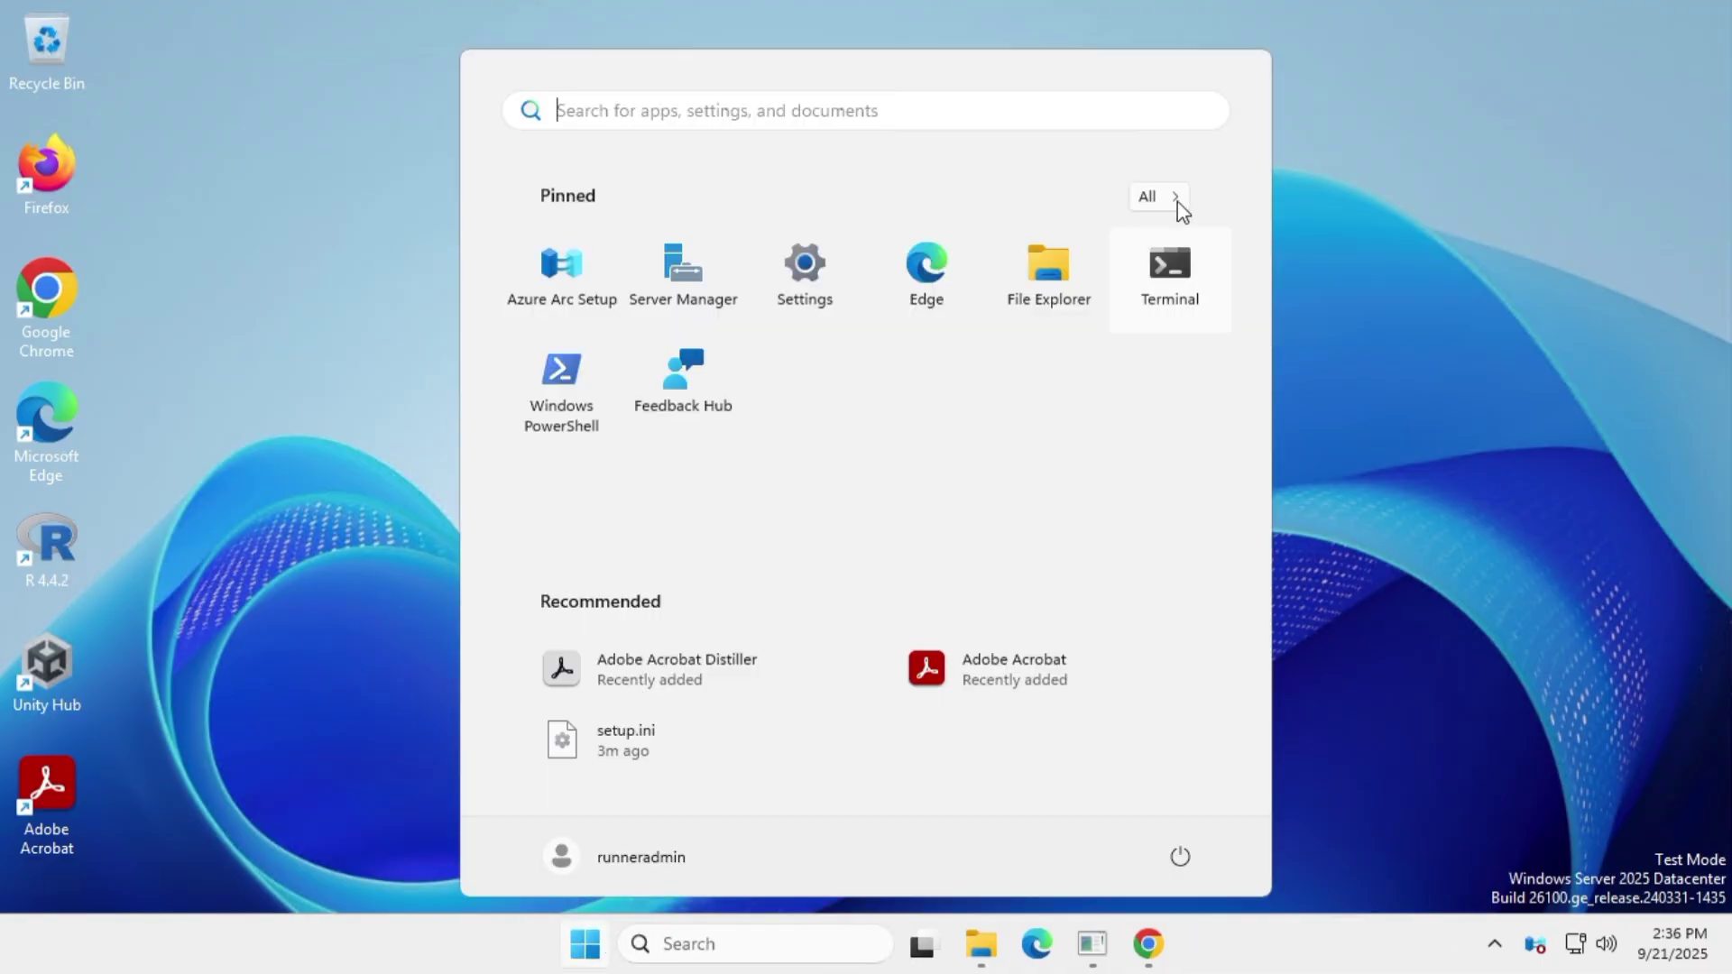
click(1178, 202)
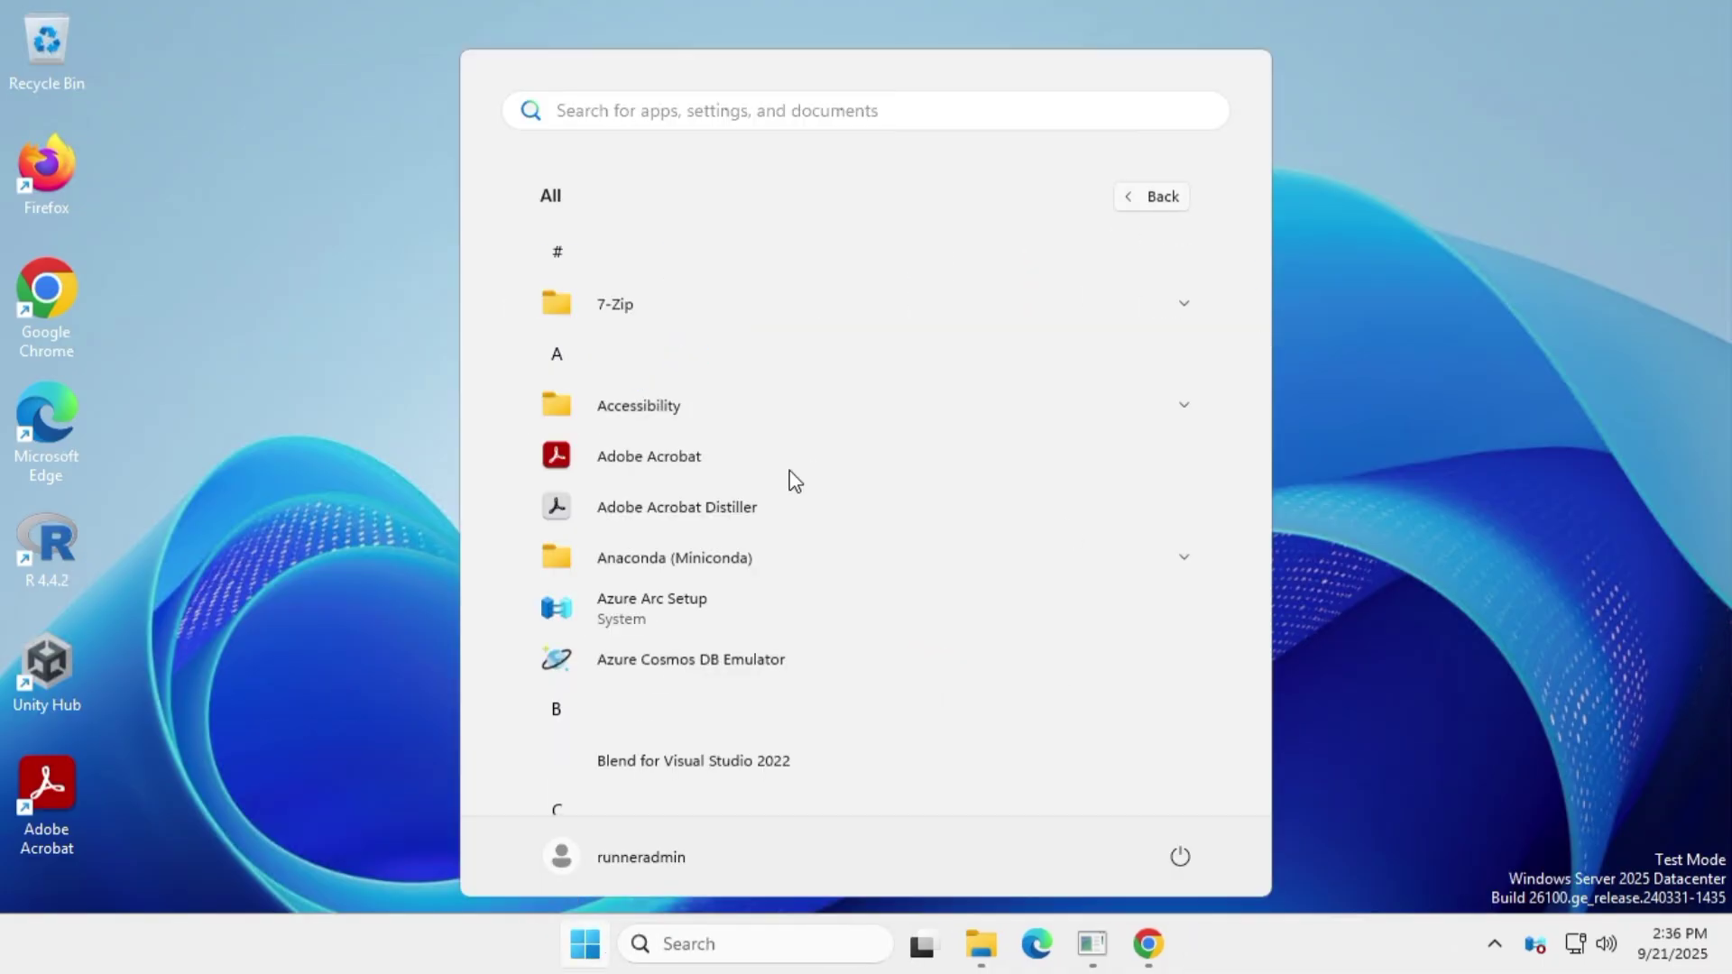
click(879, 458)
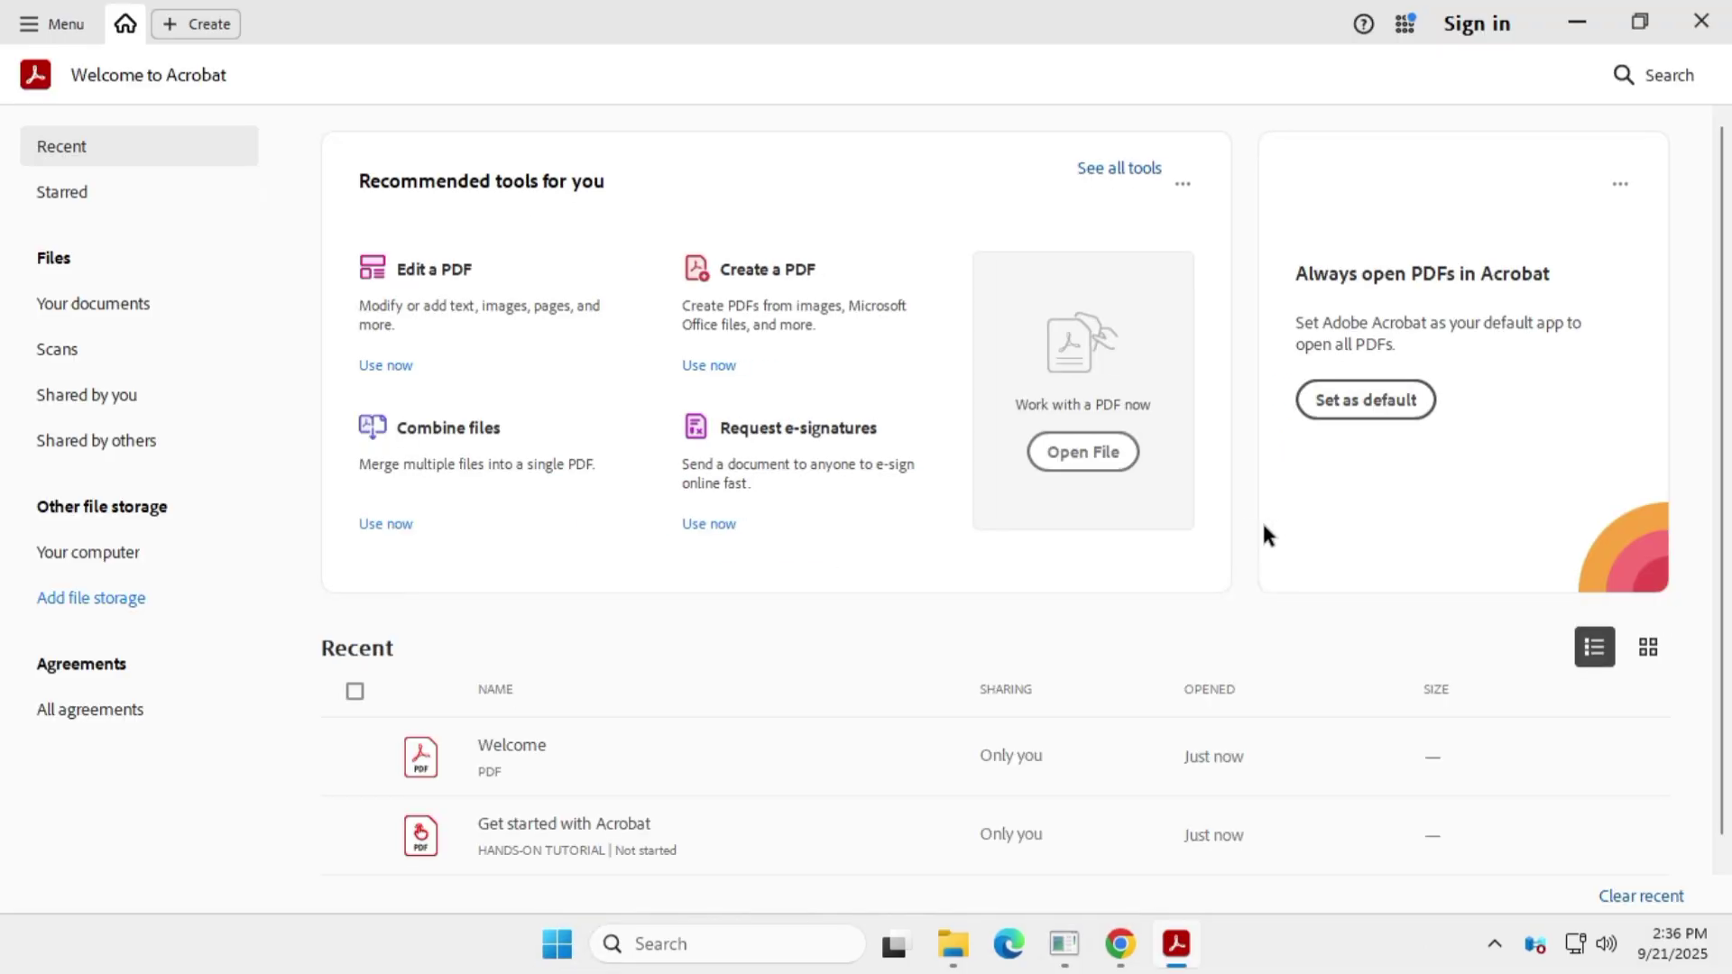
- Check in Help > About Adobe Acrobat that the version is 25.001.20630, then close it
click(32, 27)
mouse_move(262, 749)
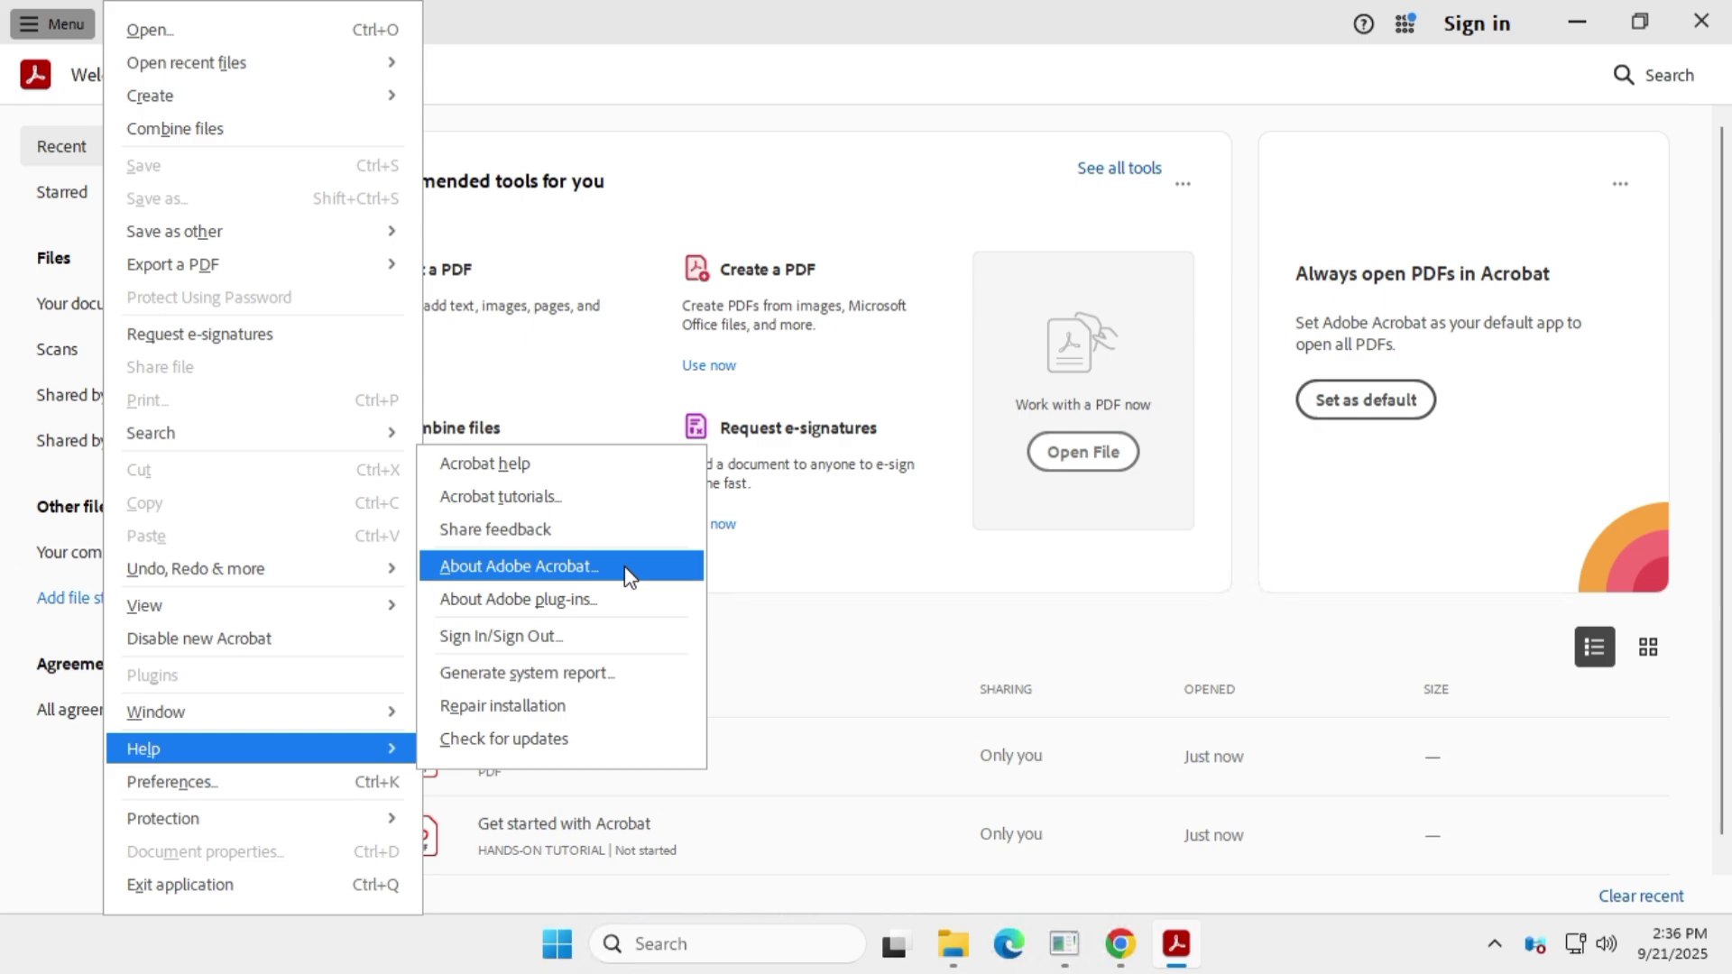
click(613, 567)
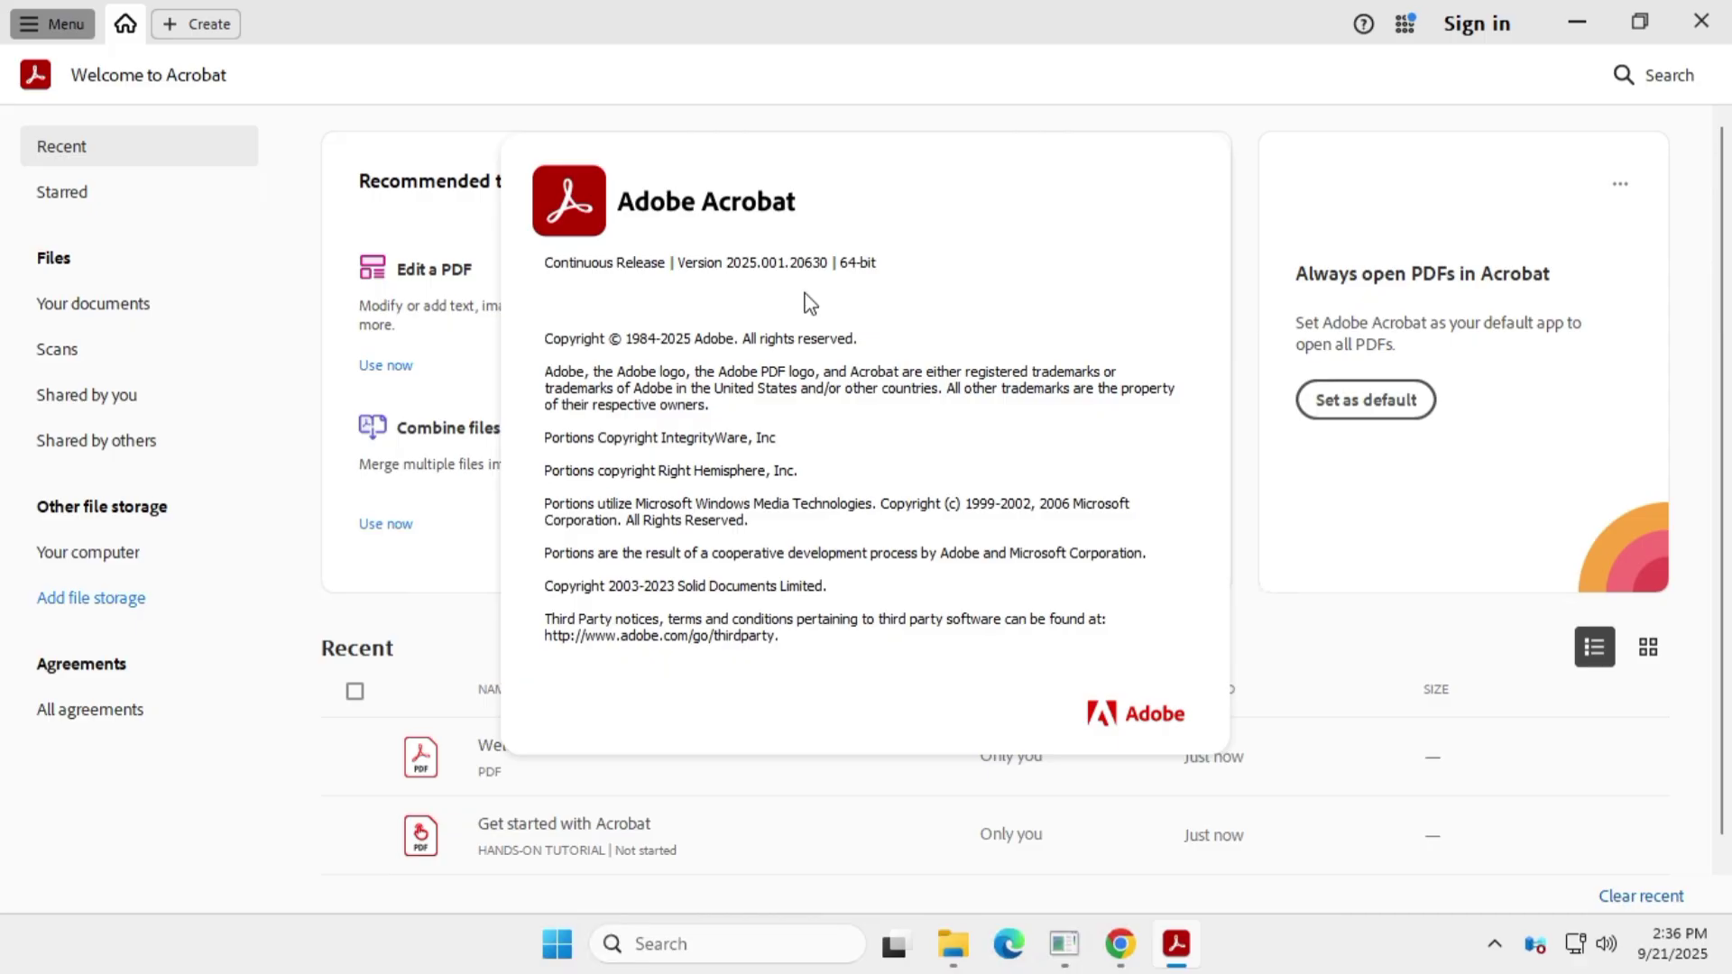
click(975, 181)
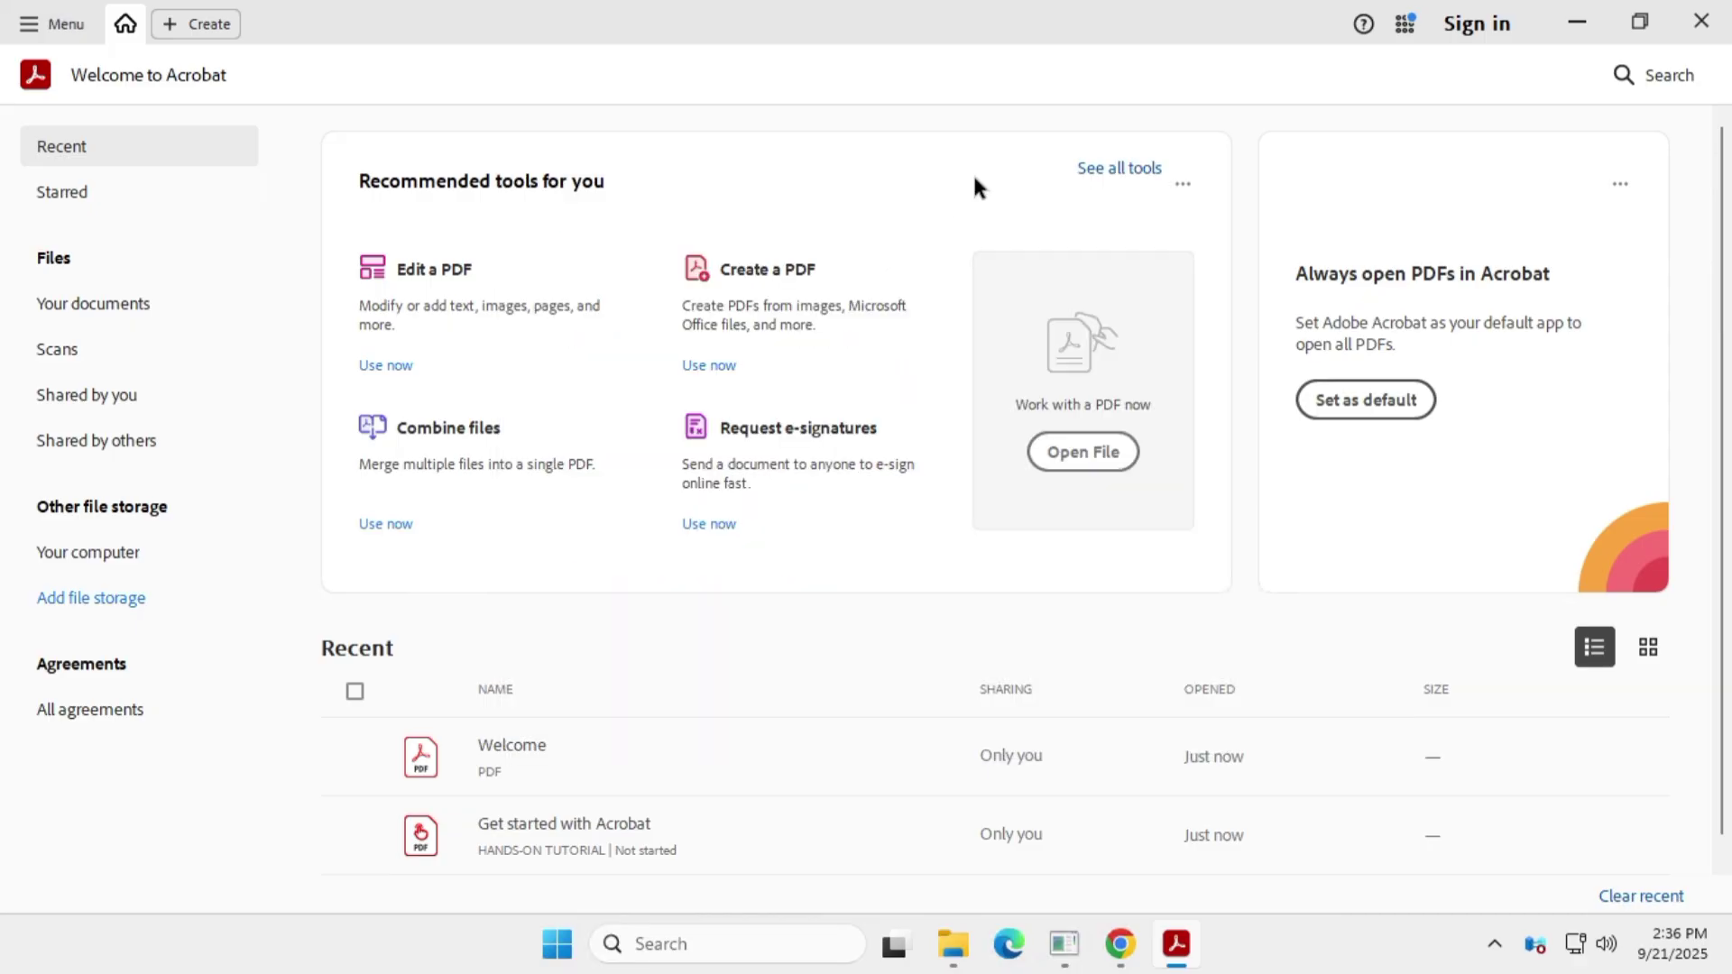